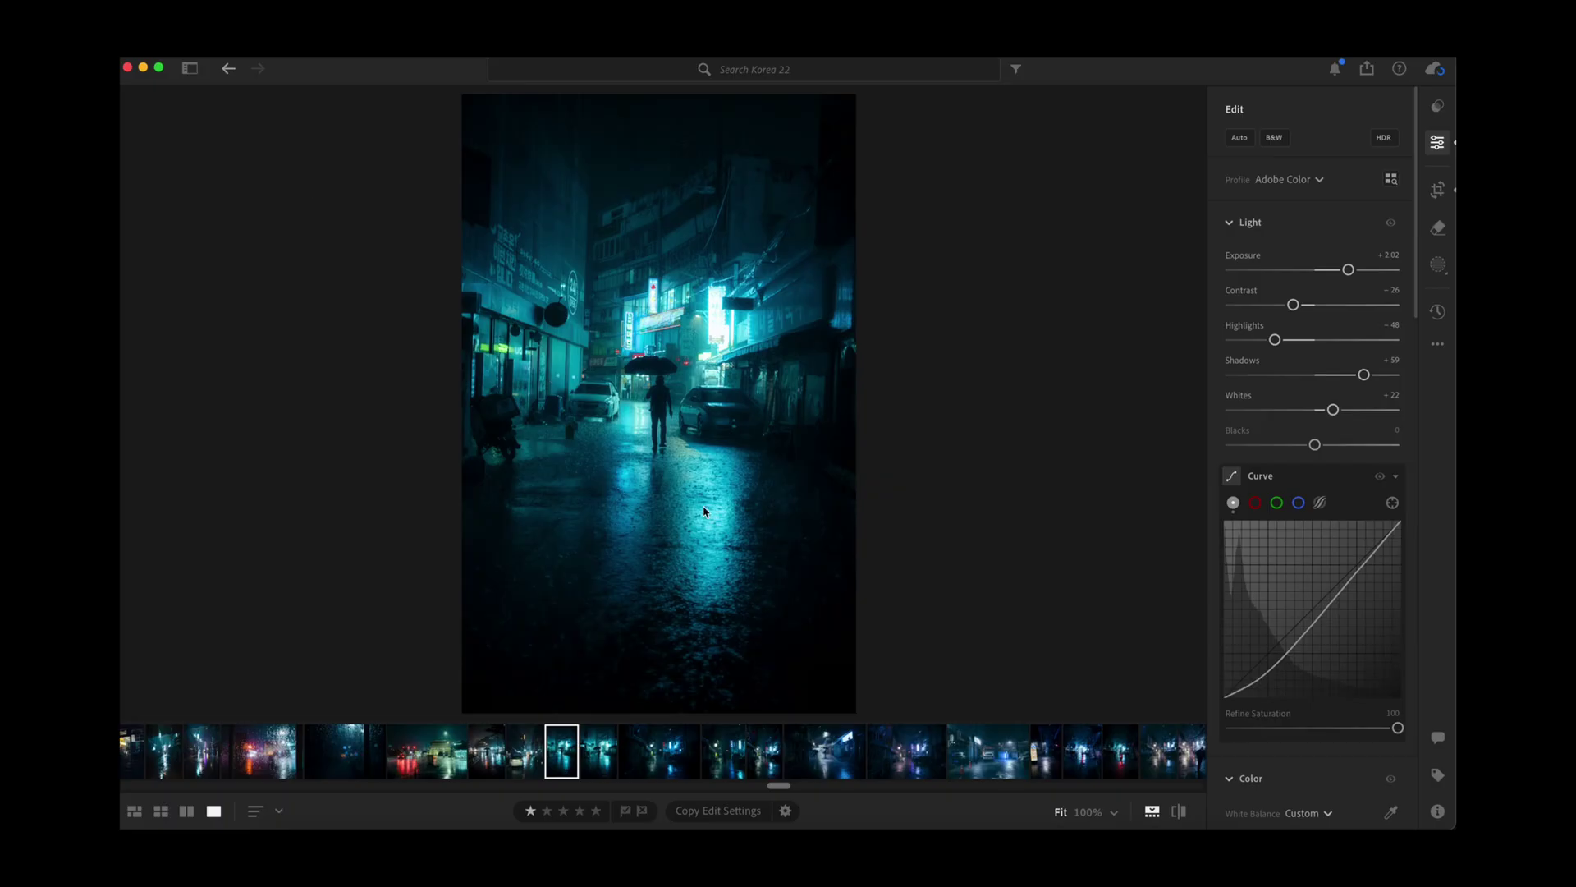
- Step forward through two graded photos, comparing each with its original, then step back to the portrait
key("Right")
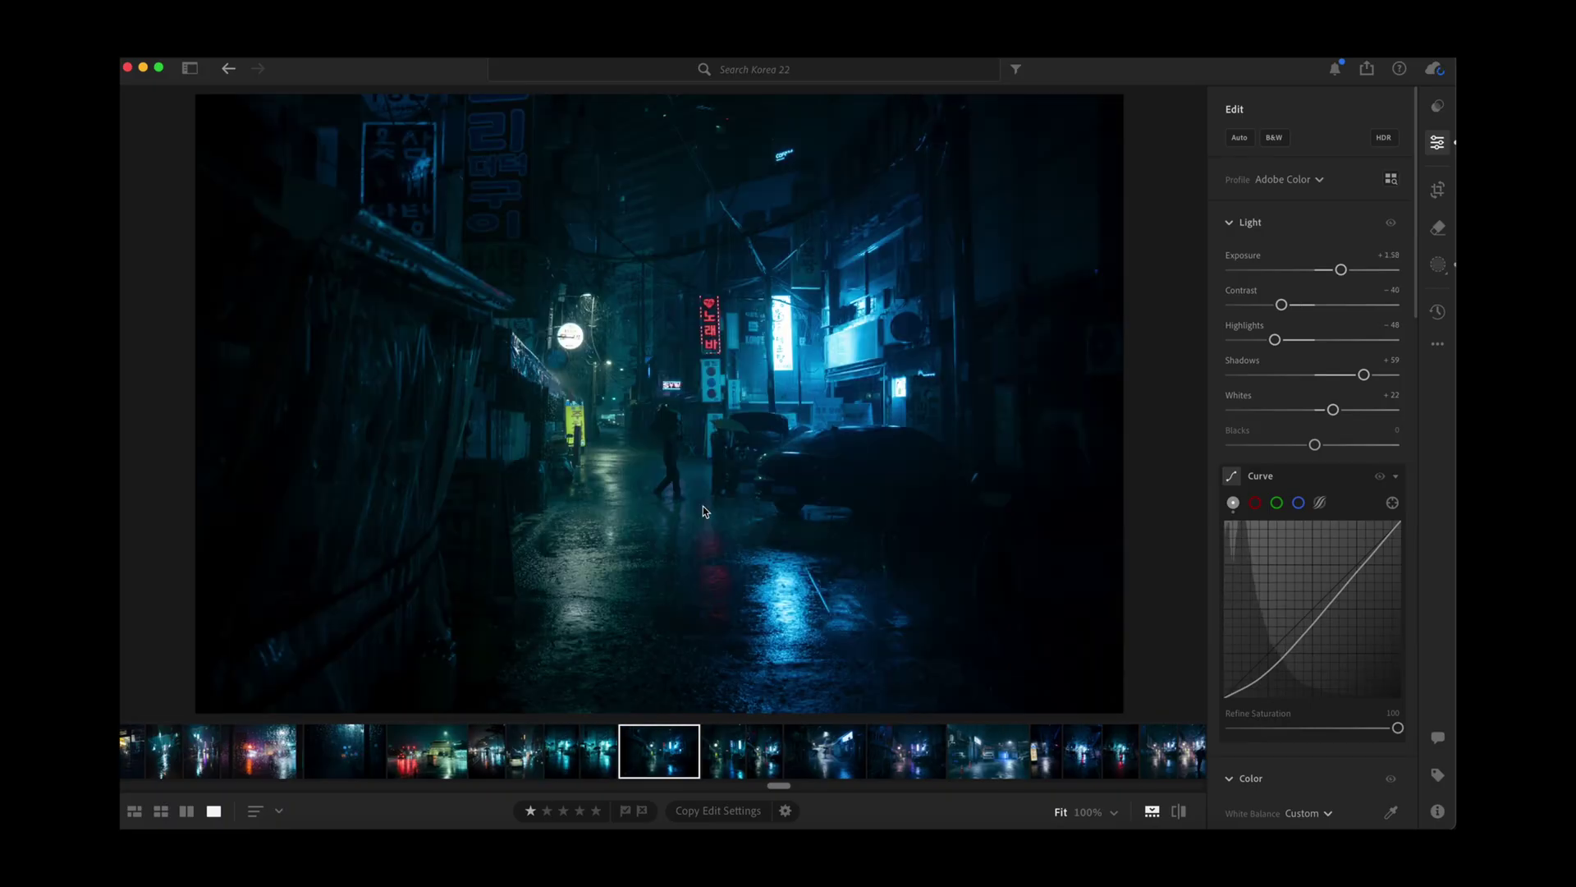
left_click(1178, 811)
key("Right")
key("Right")
key("Right")
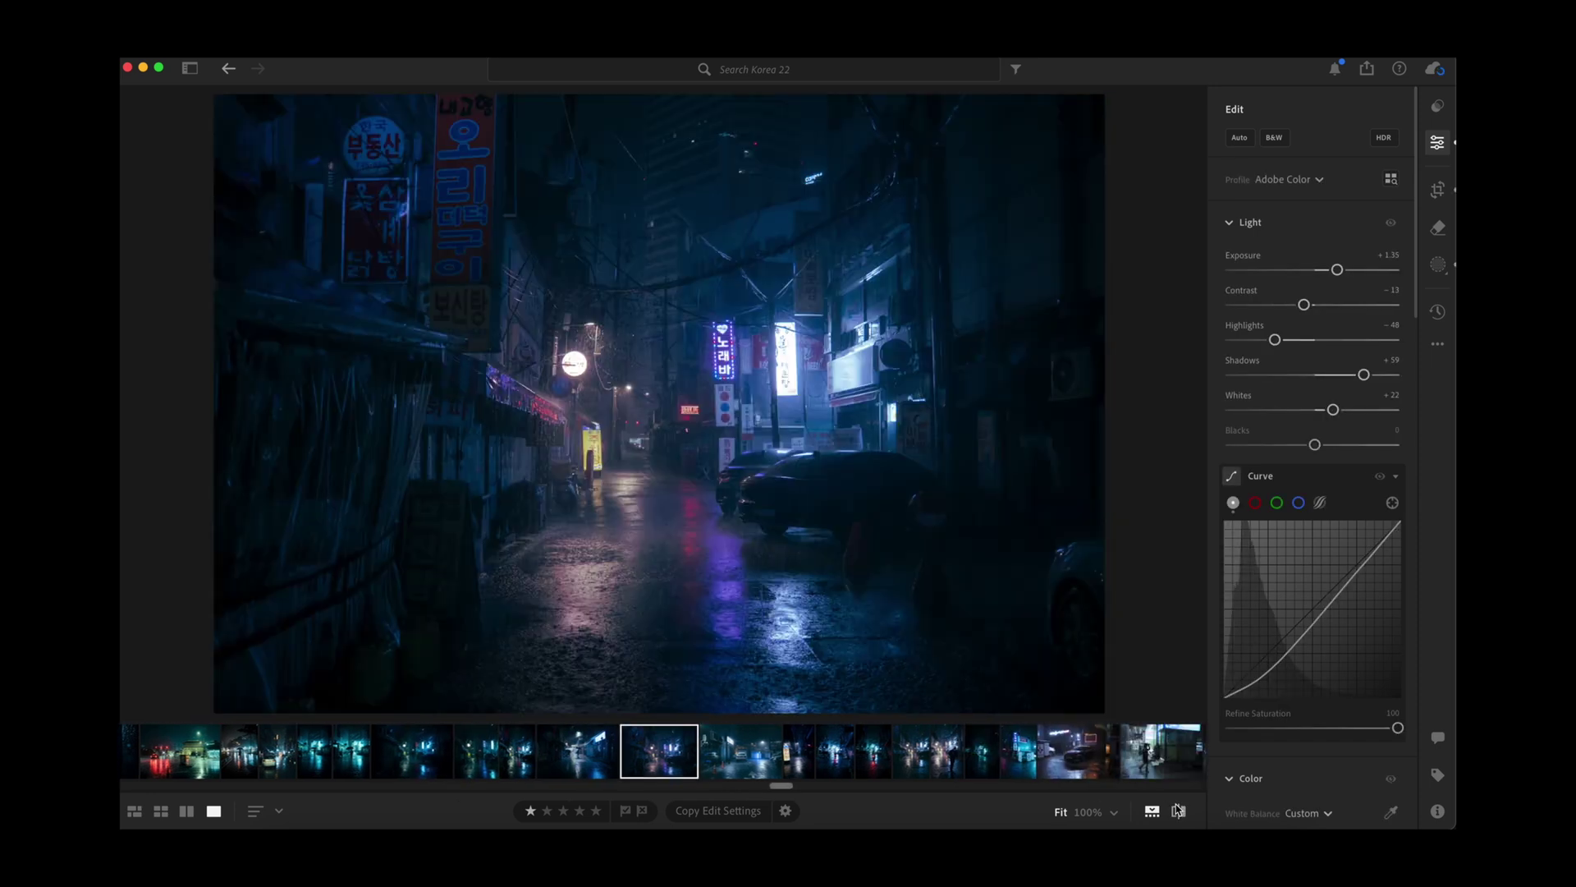
left_click(1178, 811)
key("Left")
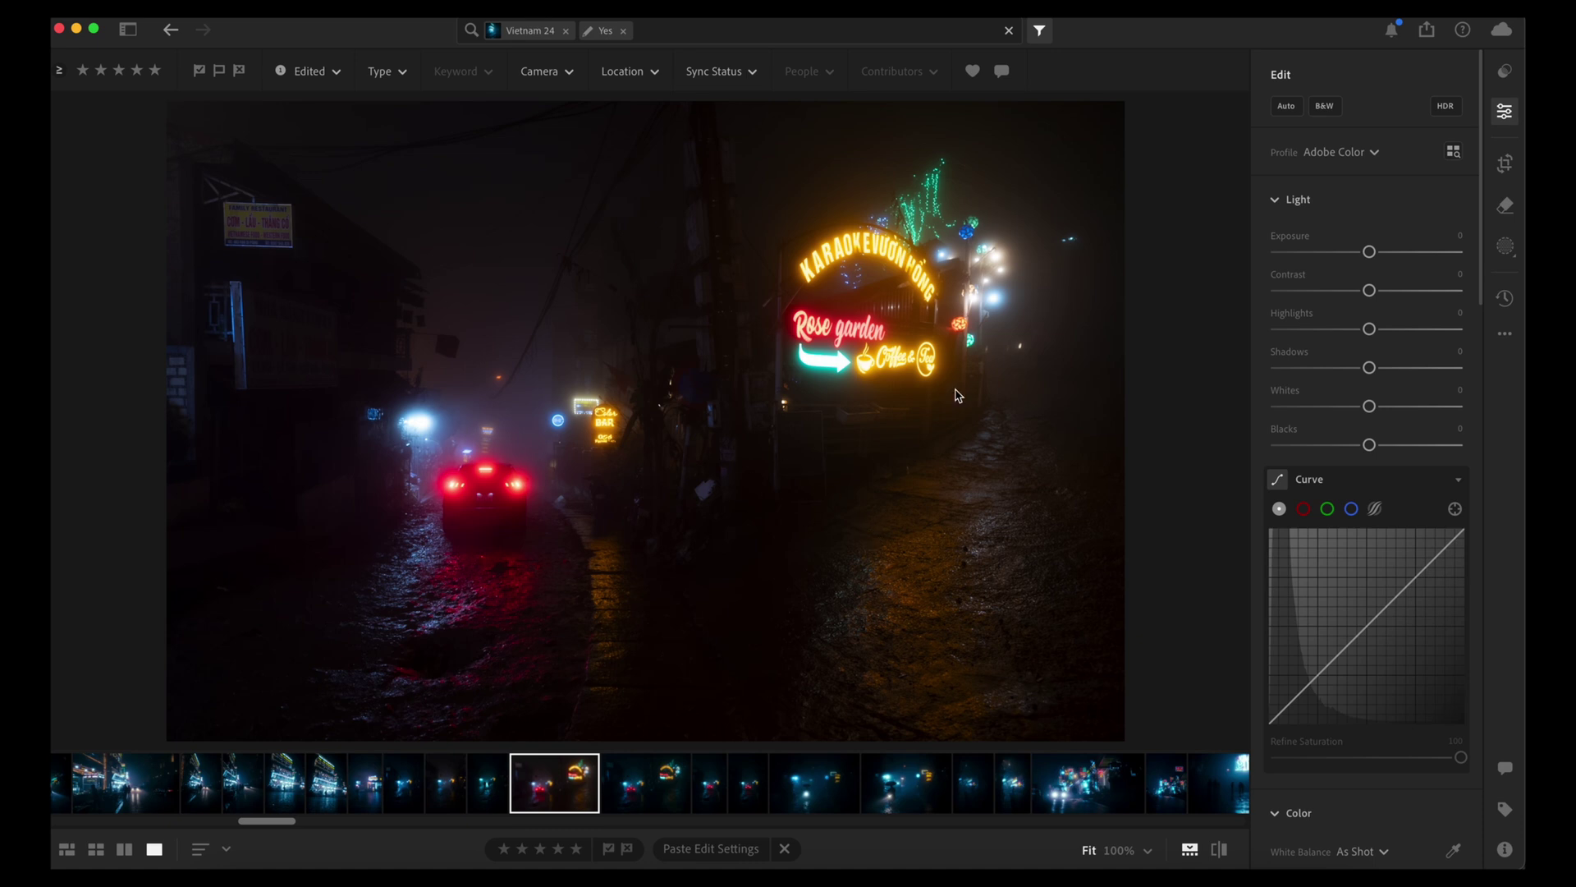
- Inspect the red car at 100%, then set white balance to Temp 3,050 and Tint +6
left_click(1000, 387)
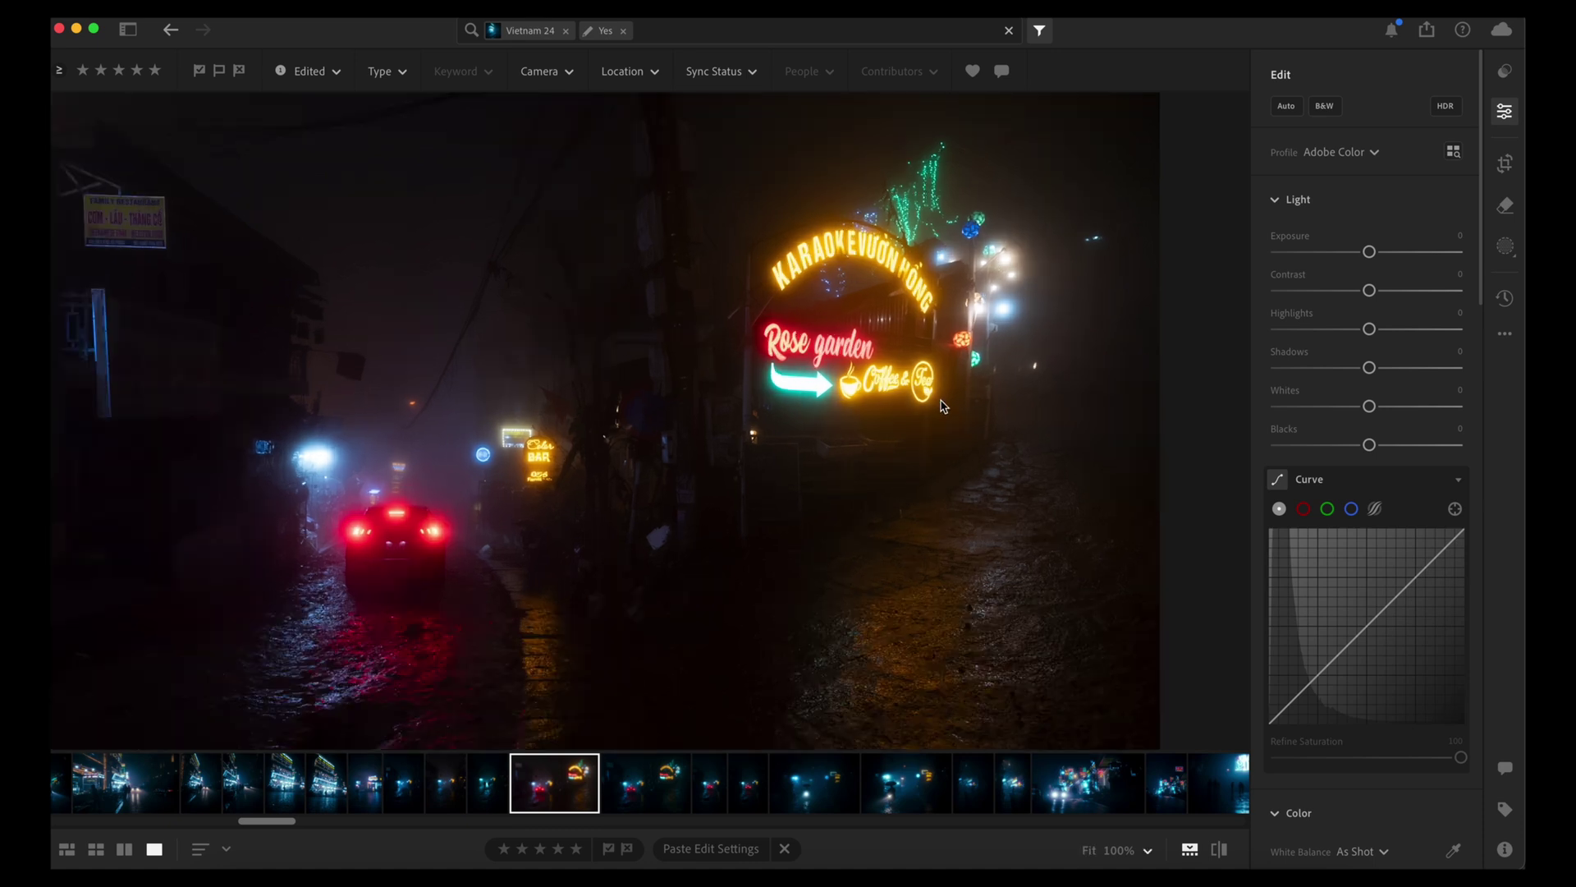
left_click_drag(942, 406, 686, 505)
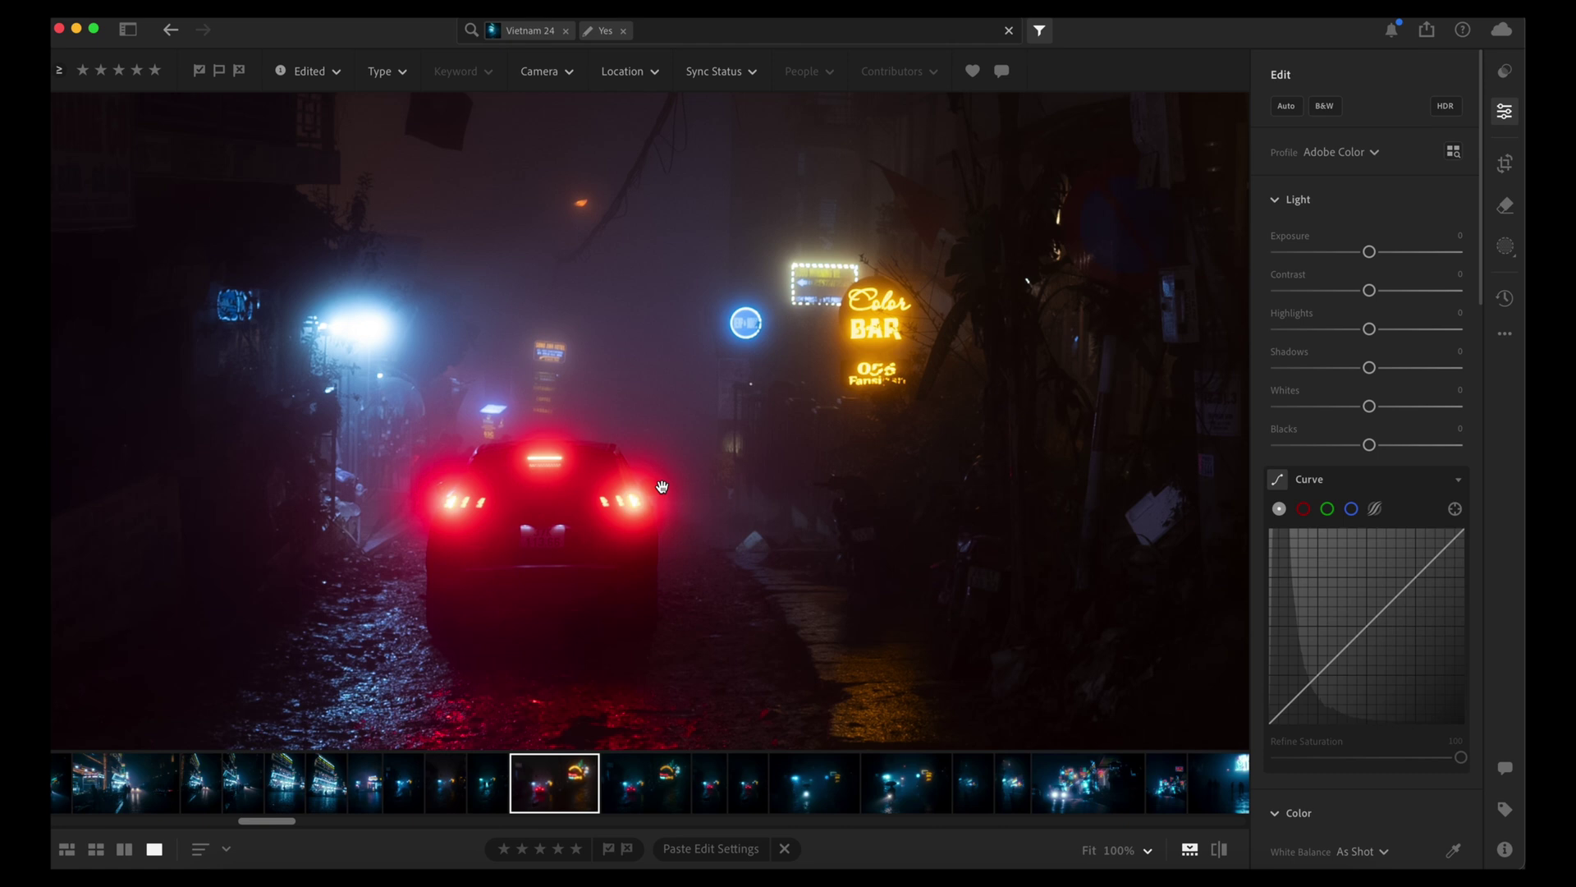
left_click(591, 473)
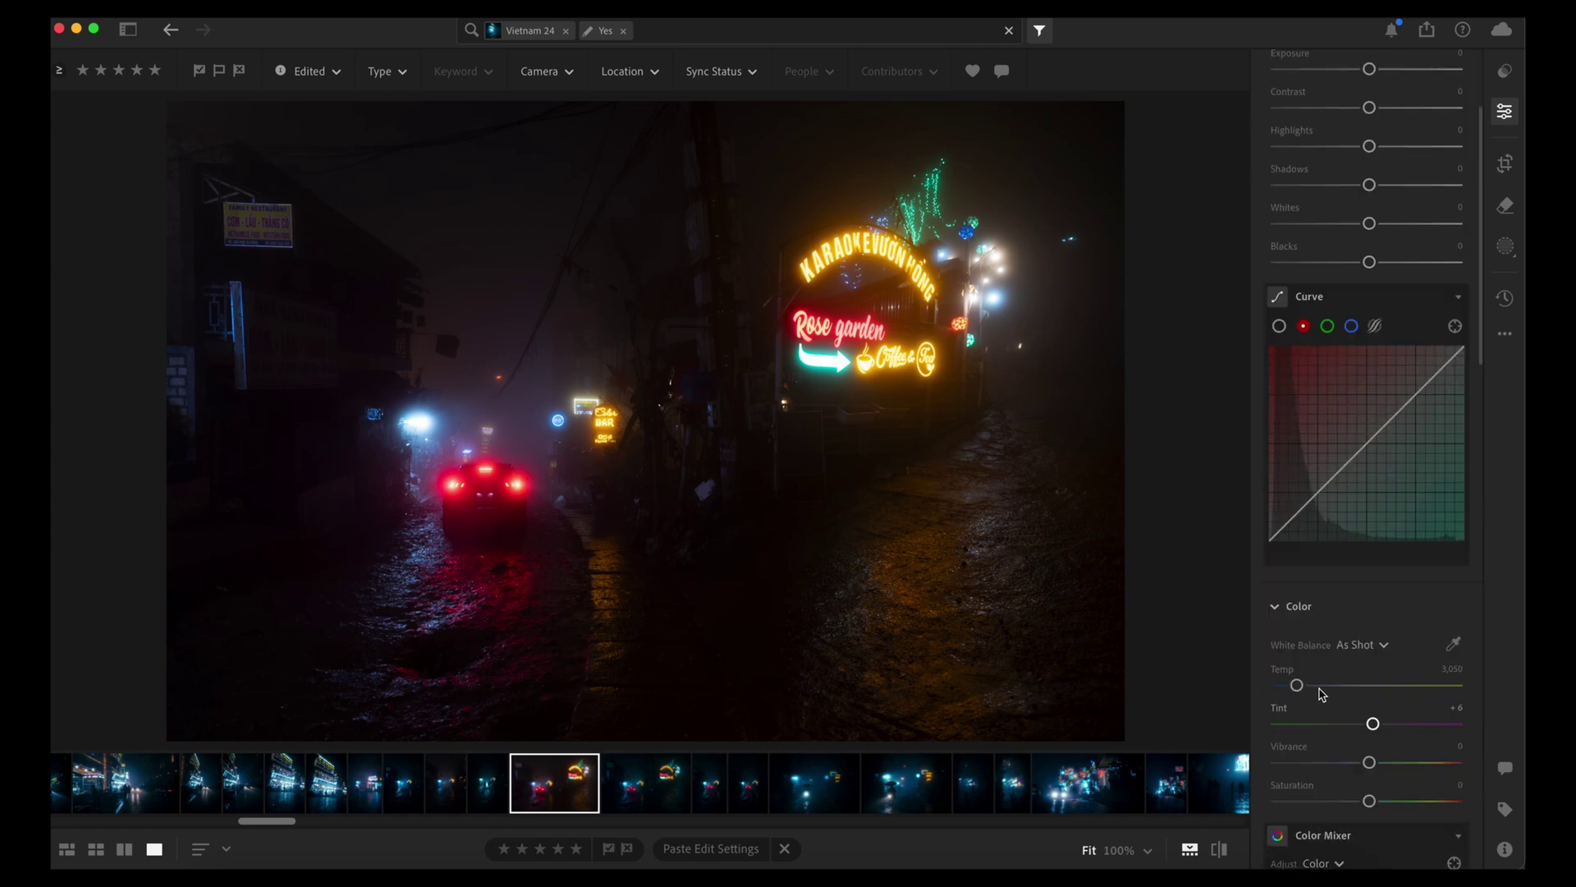
left_click_drag(1305, 684, 1356, 689)
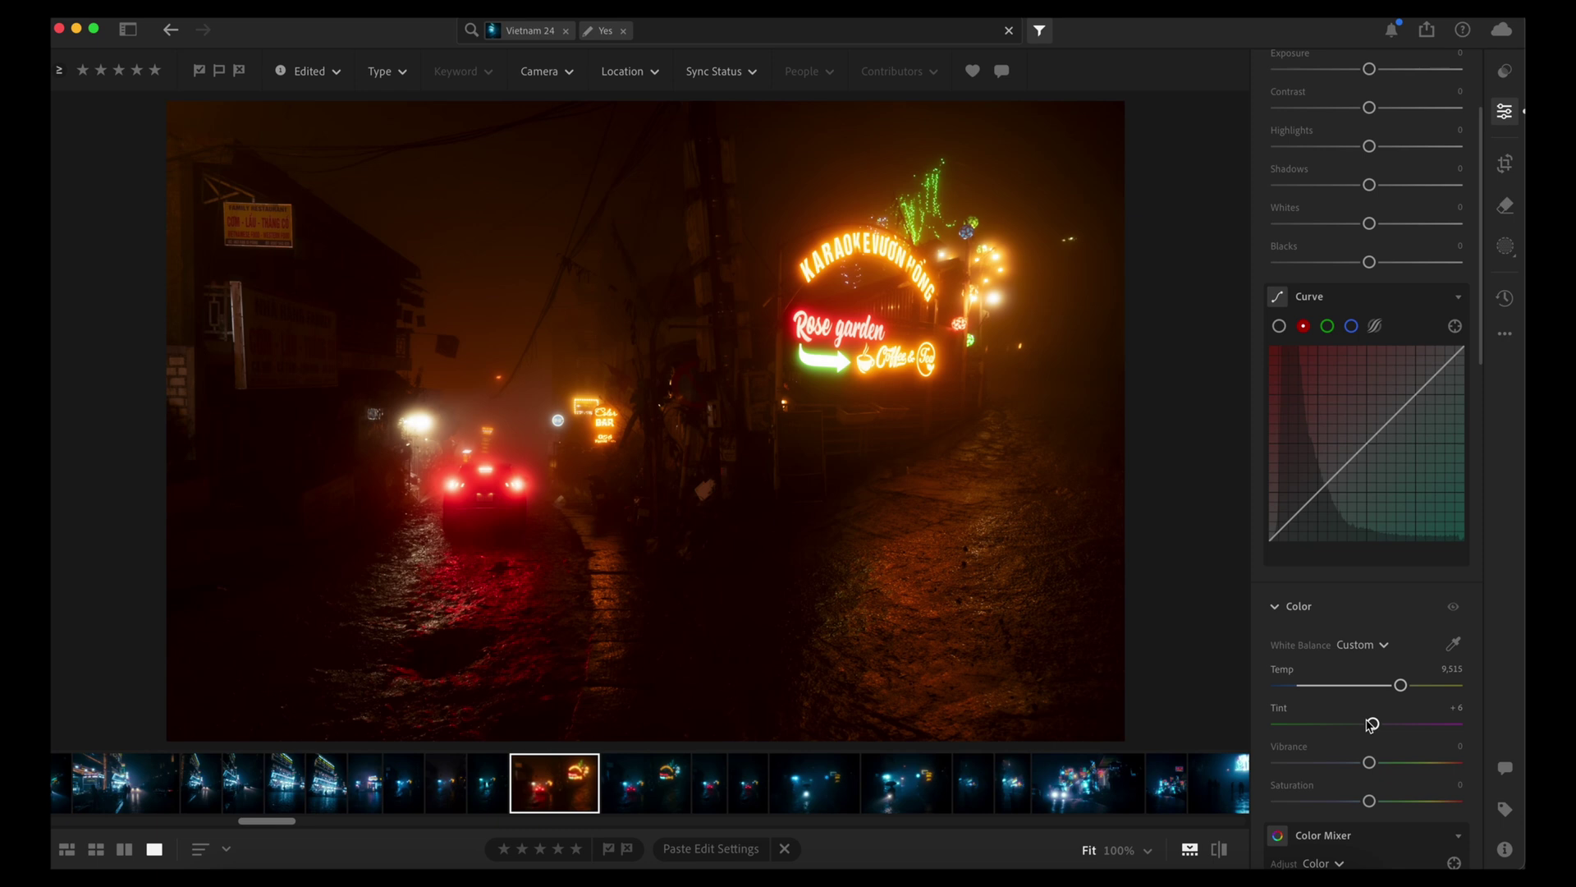
left_click_drag(1418, 724, 1334, 732)
key("ctrl+z")
scroll(1359, 697, "up", 1)
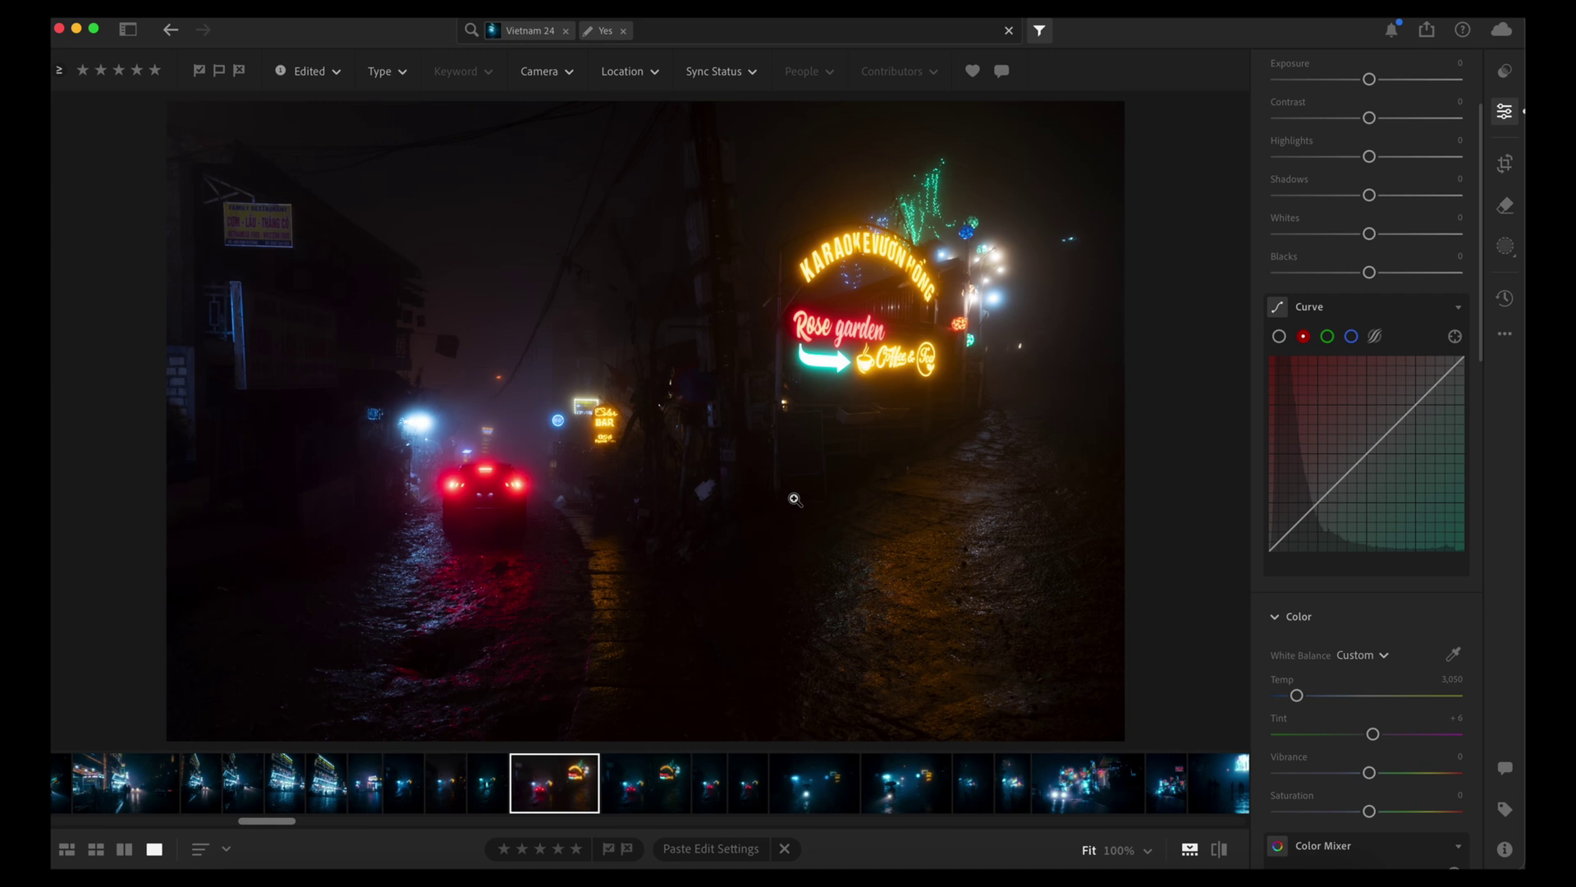
- Check the fog and Color BAR sign at 100%, then return to Fit view
left_click(572, 449)
left_click_drag(676, 391, 830, 306)
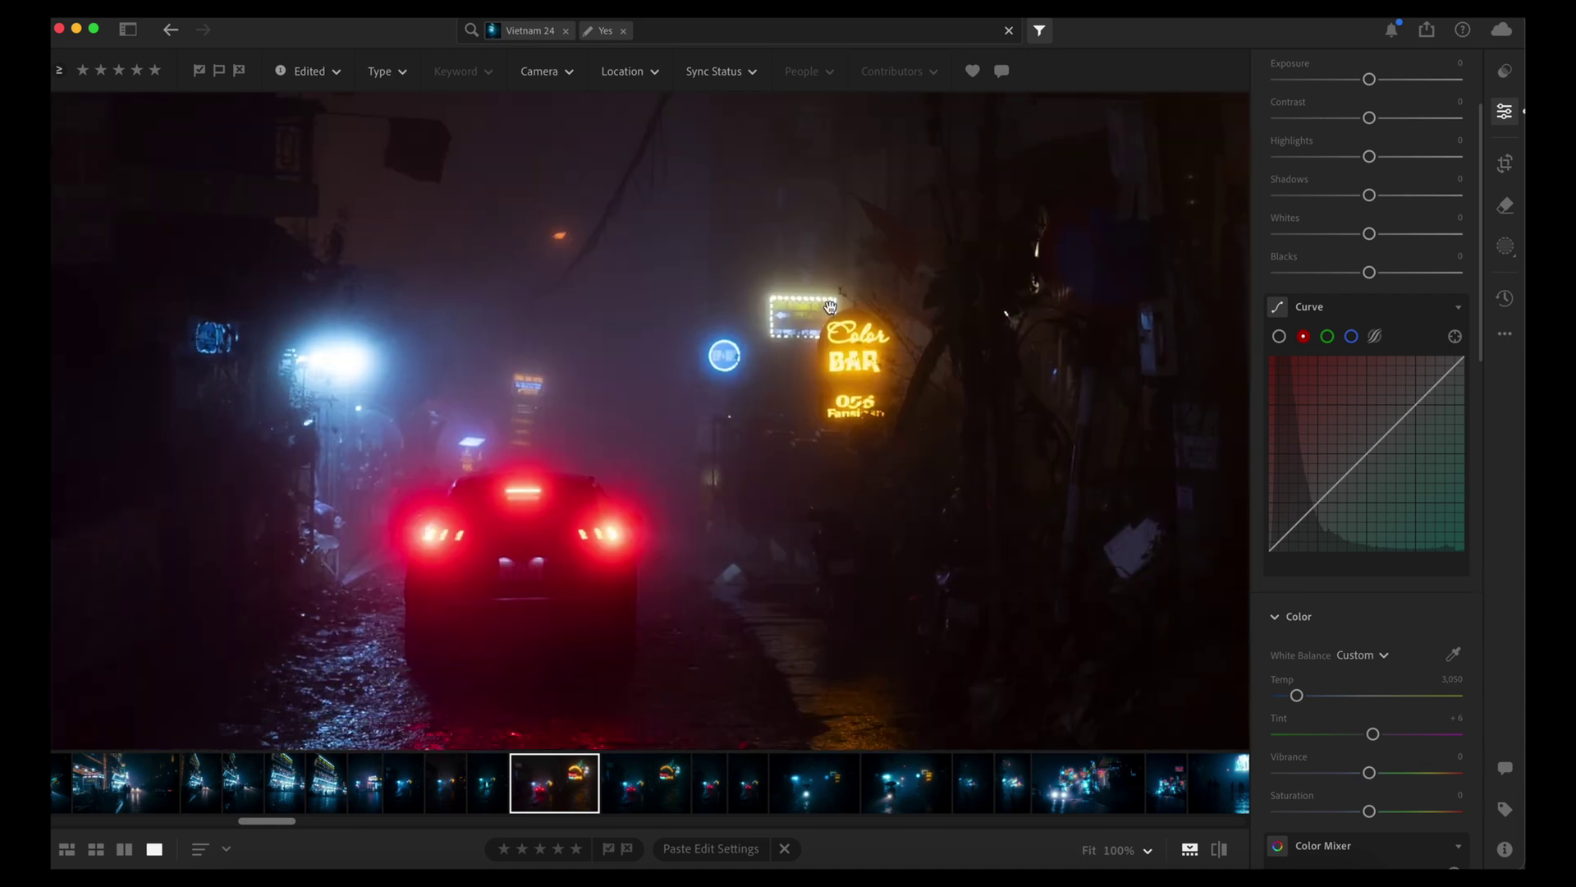
left_click(730, 363)
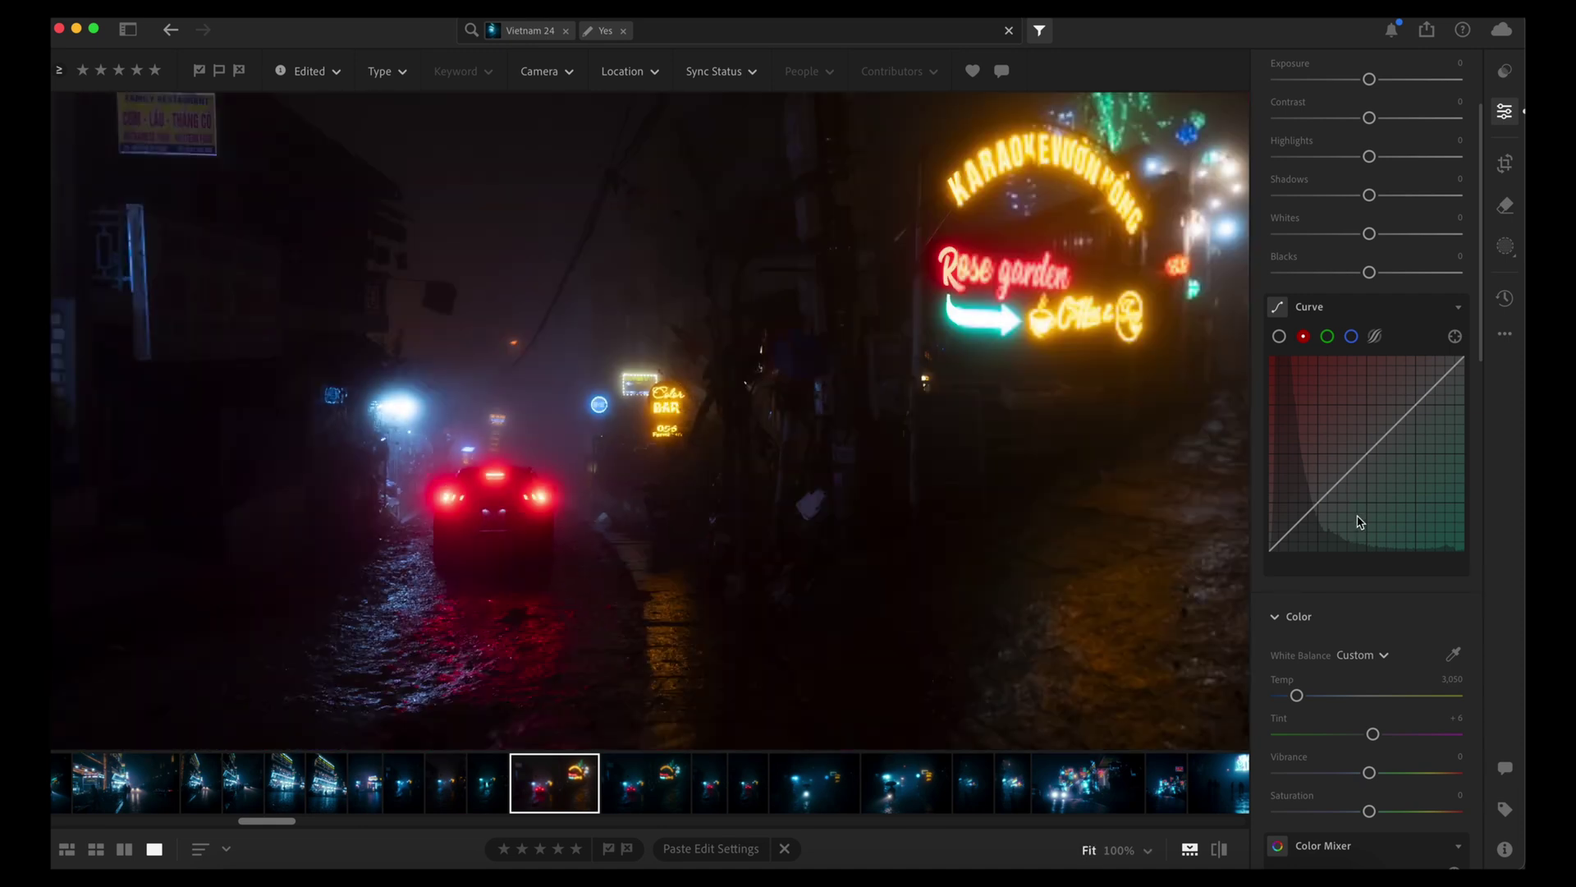
- Set Highlights to −31, Whites to +23 and Exposure to +0.49
scroll(1361, 522, "up", 3)
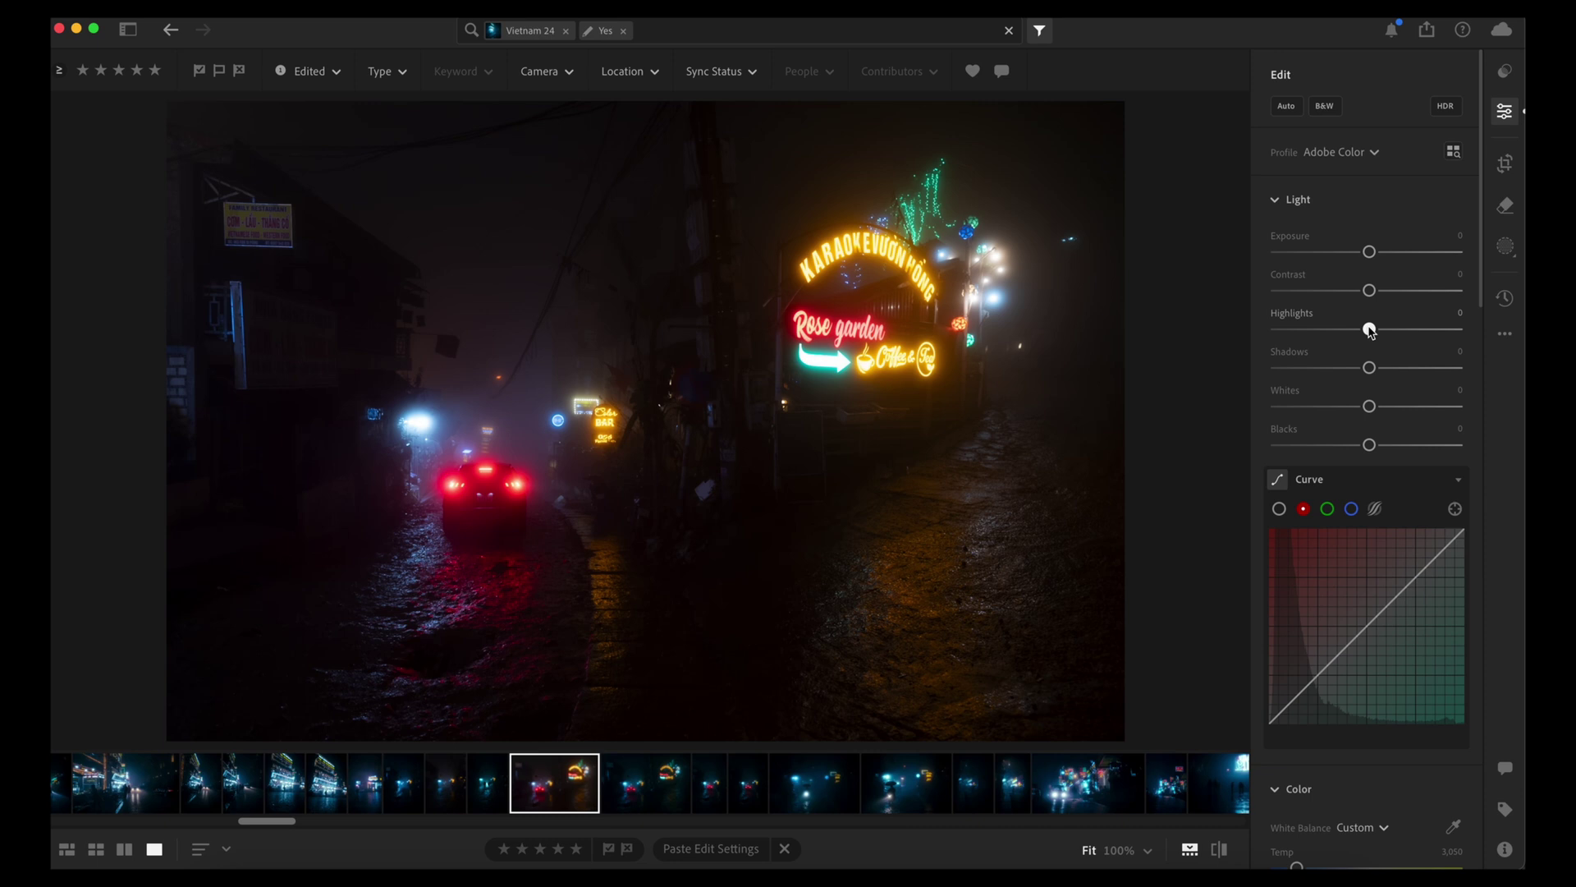
mouse_move(1369, 330)
left_mouse_down()
mouse_move(1324, 330)
mouse_move(1343, 339)
left_mouse_up()
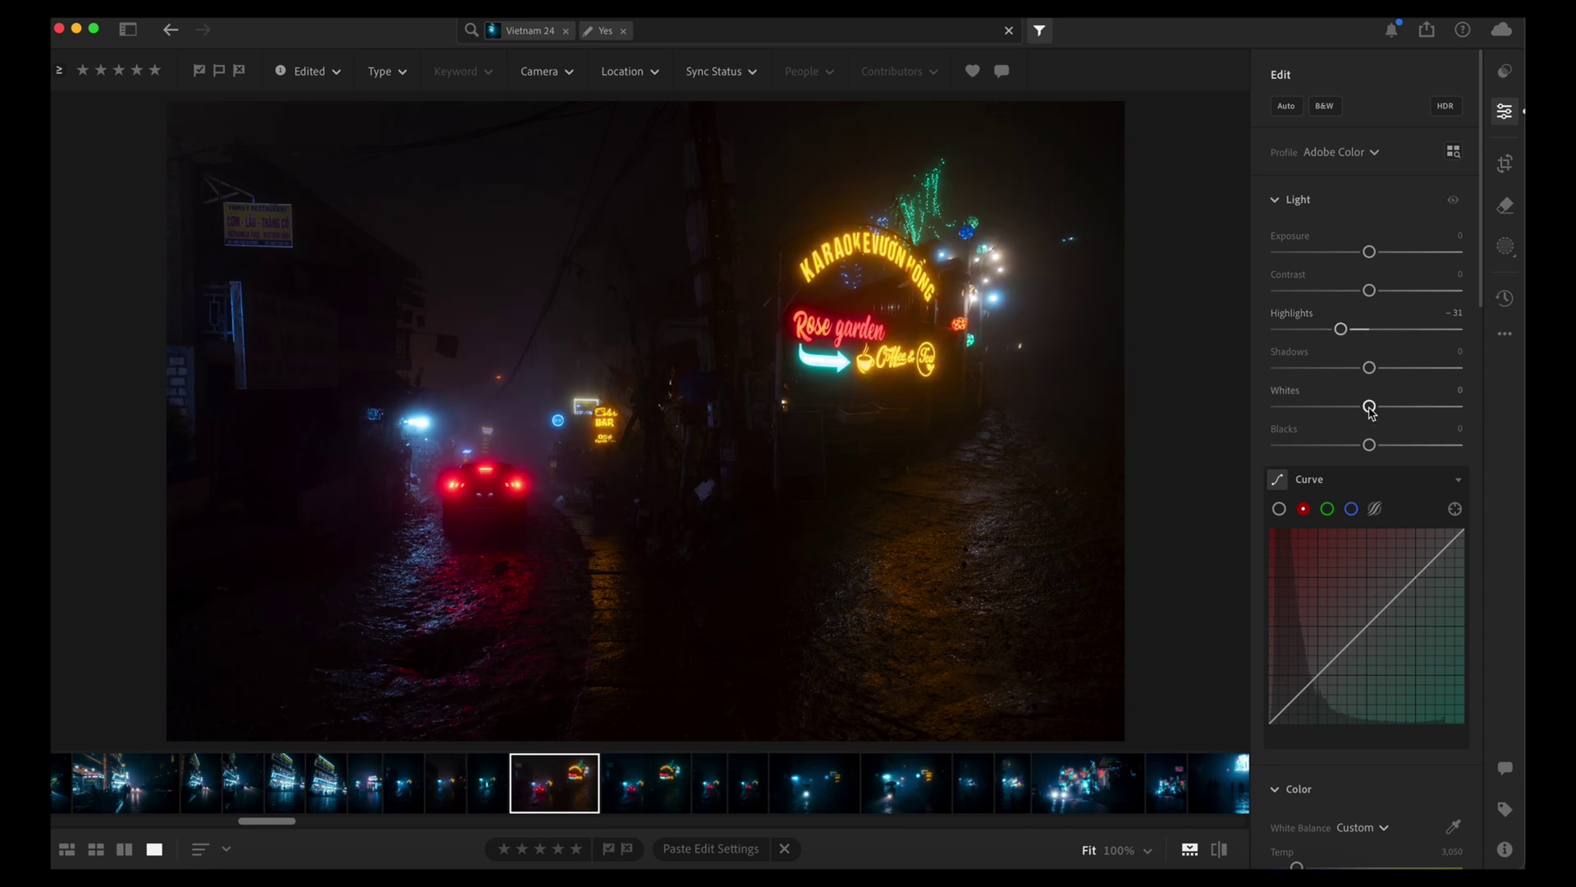
left_click_drag(1370, 408, 1406, 417)
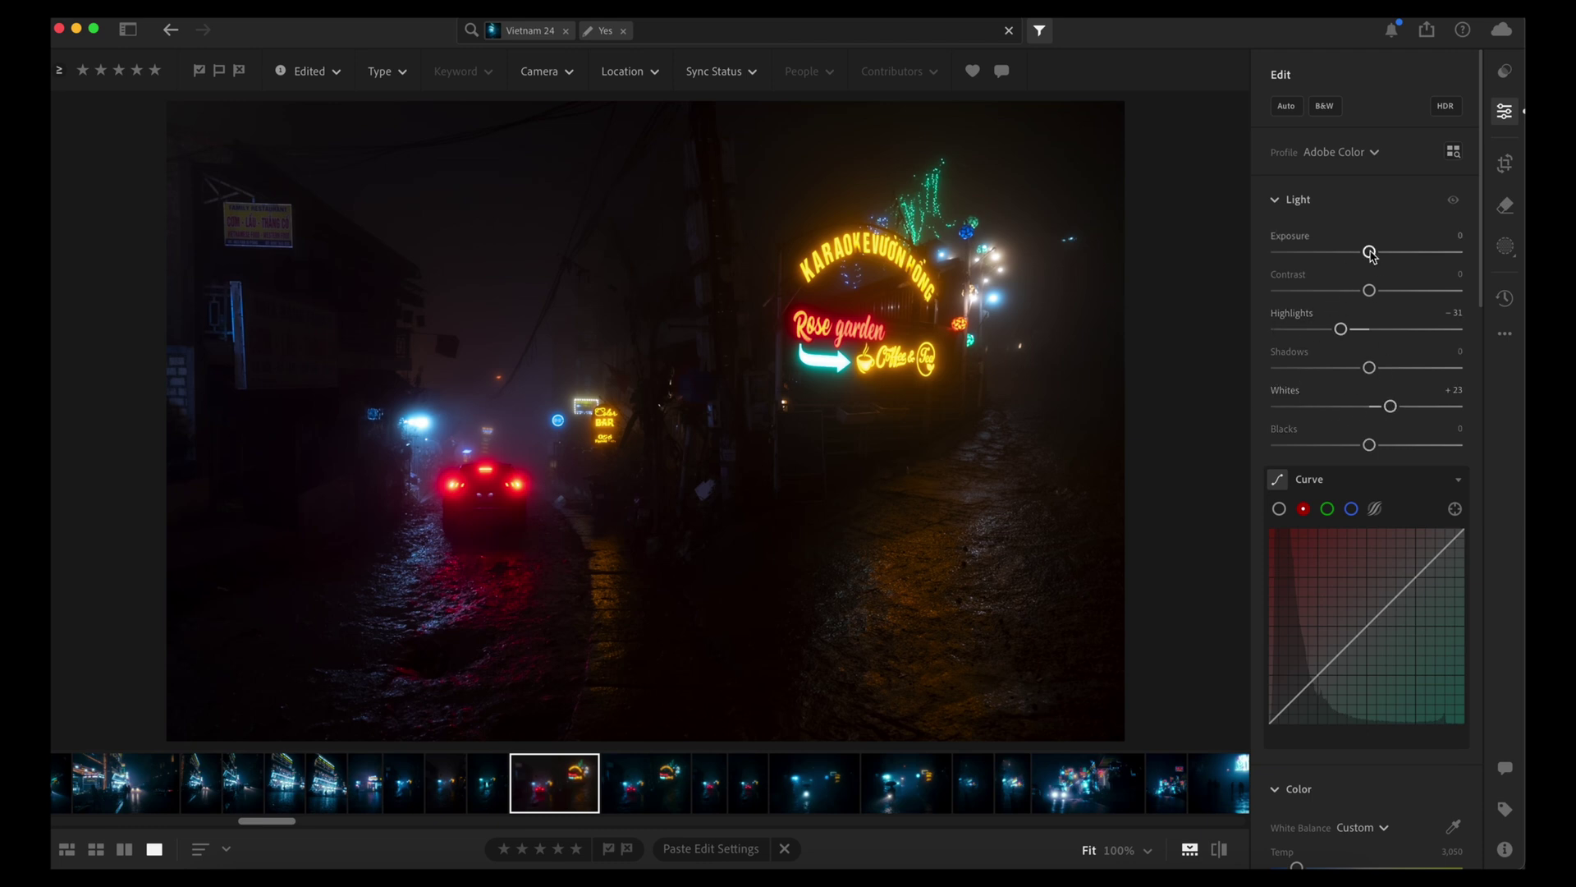
left_click_drag(1370, 252, 1379, 253)
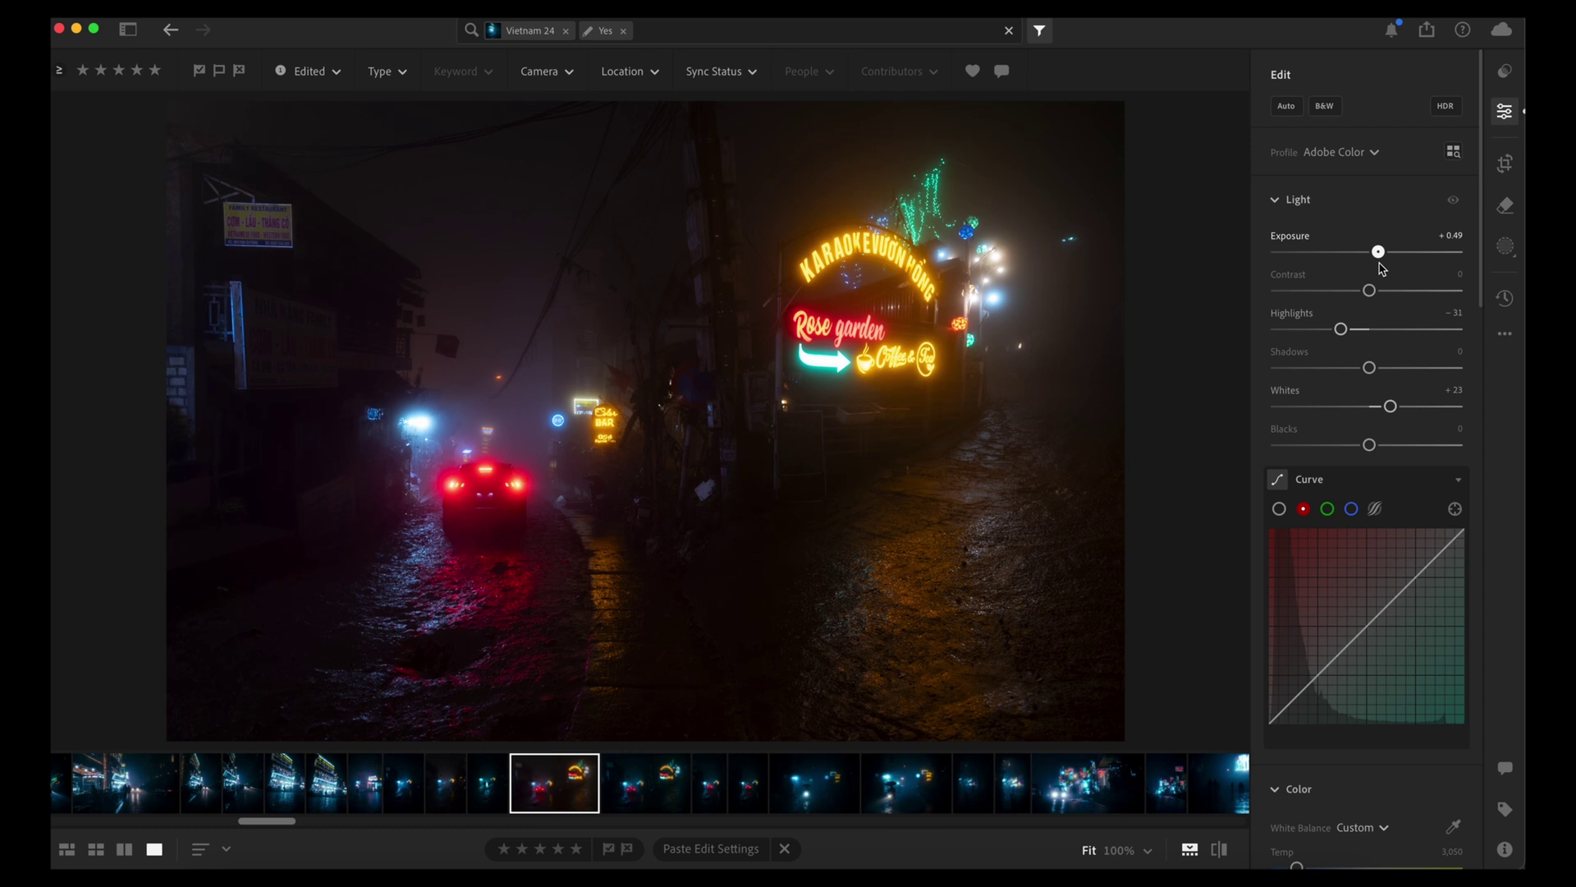
- Crop the photo slightly tighter from the top-left corner
key("c")
left_click_drag(167, 106, 184, 104)
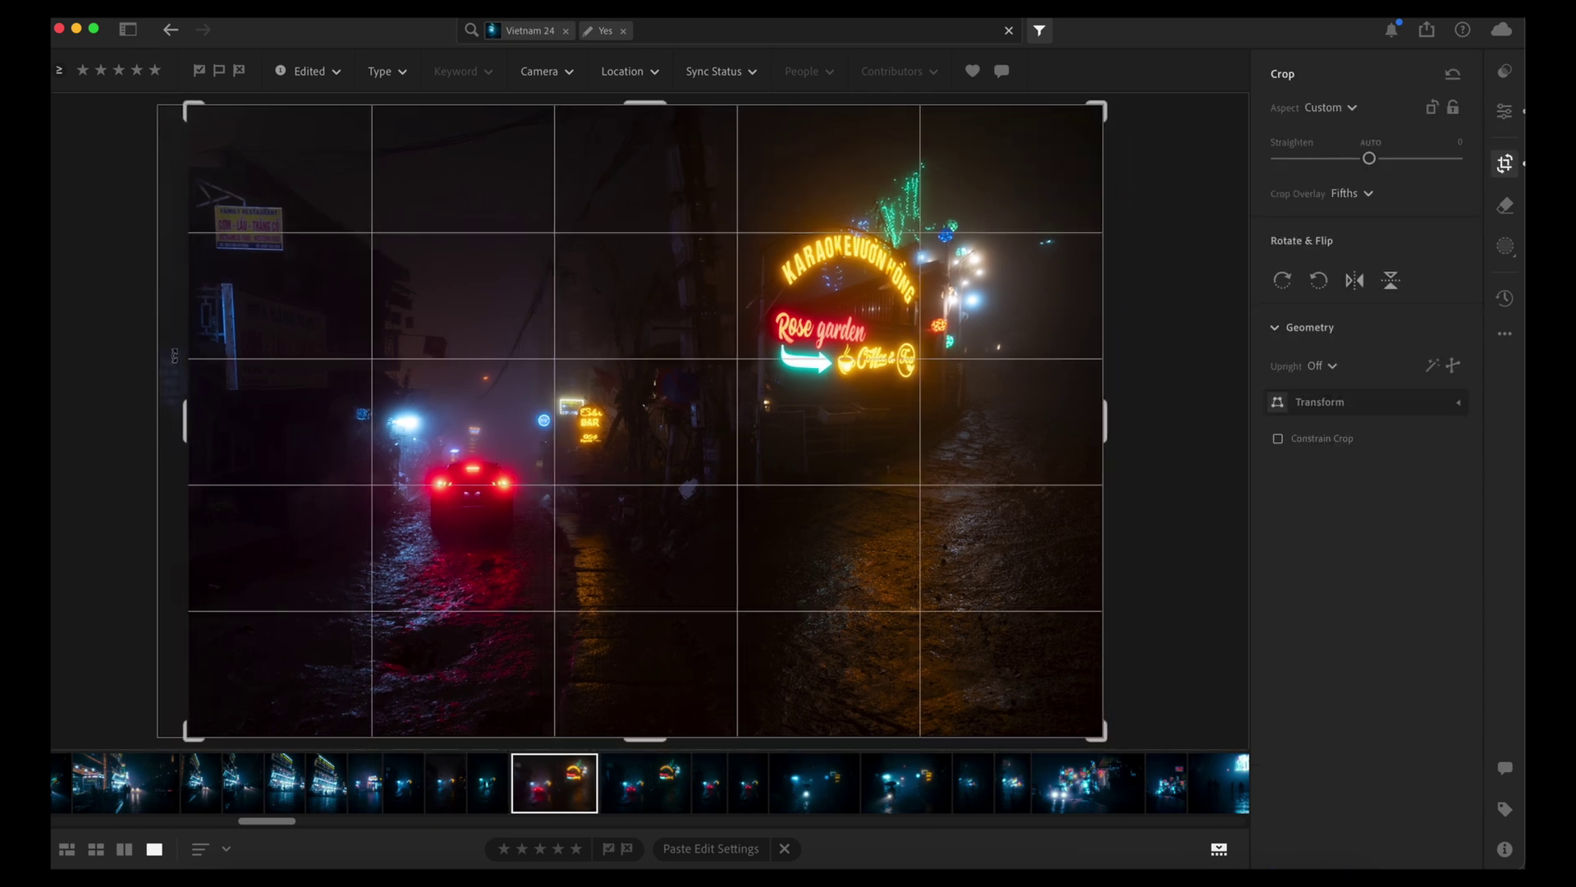
key("e")
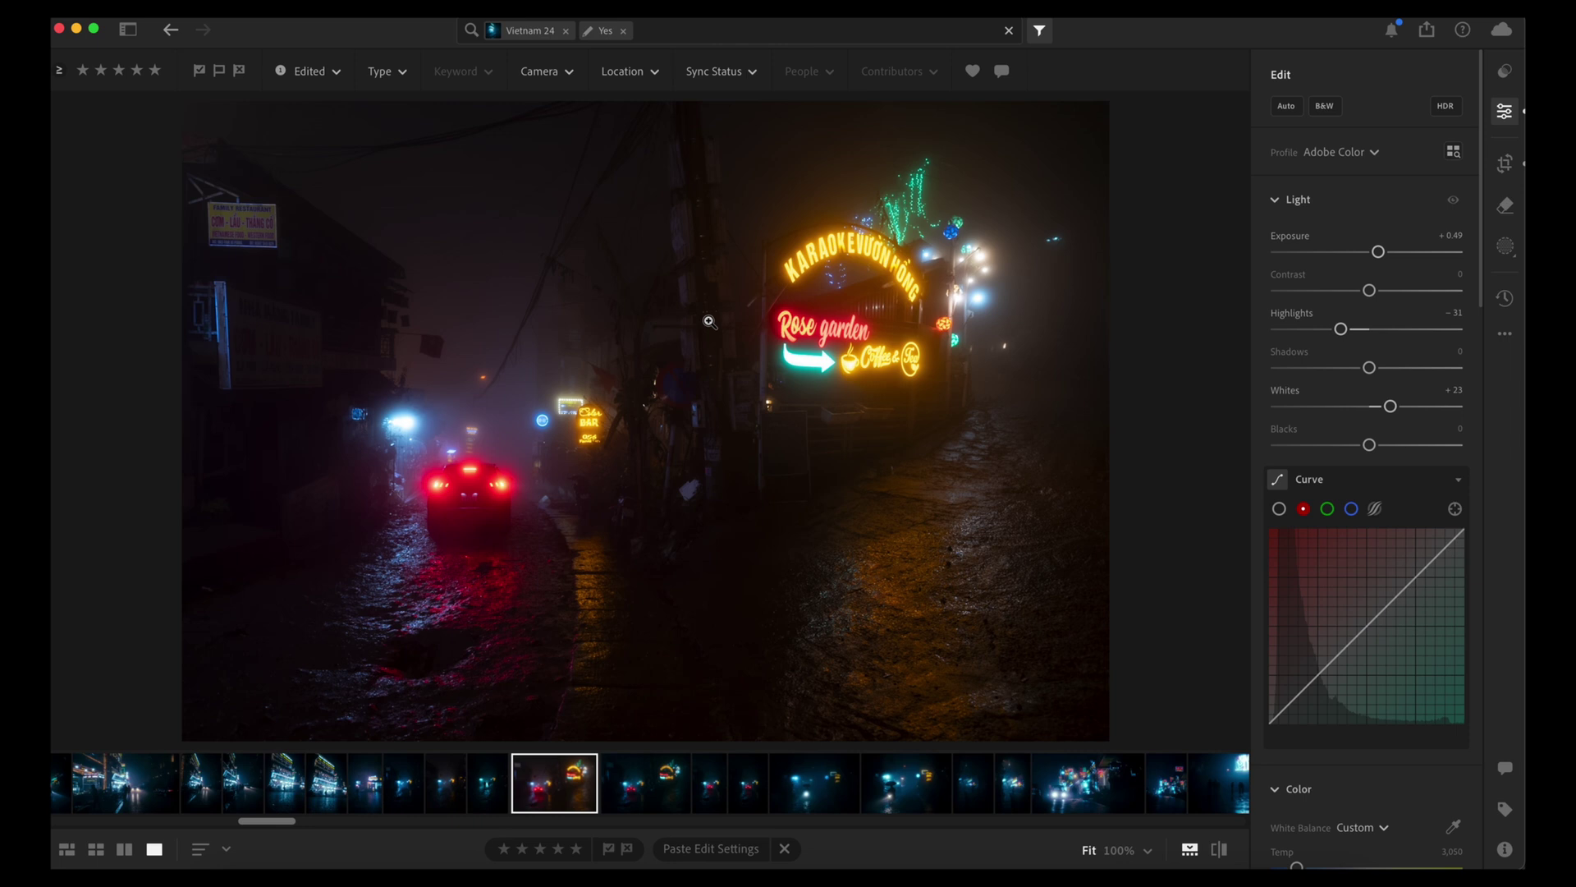
- Nudge Exposure to +0.56 and cool the white balance to Temp 2,807
left_click_drag(1378, 251, 1380, 251)
key("XF86MonBrightnessUp")
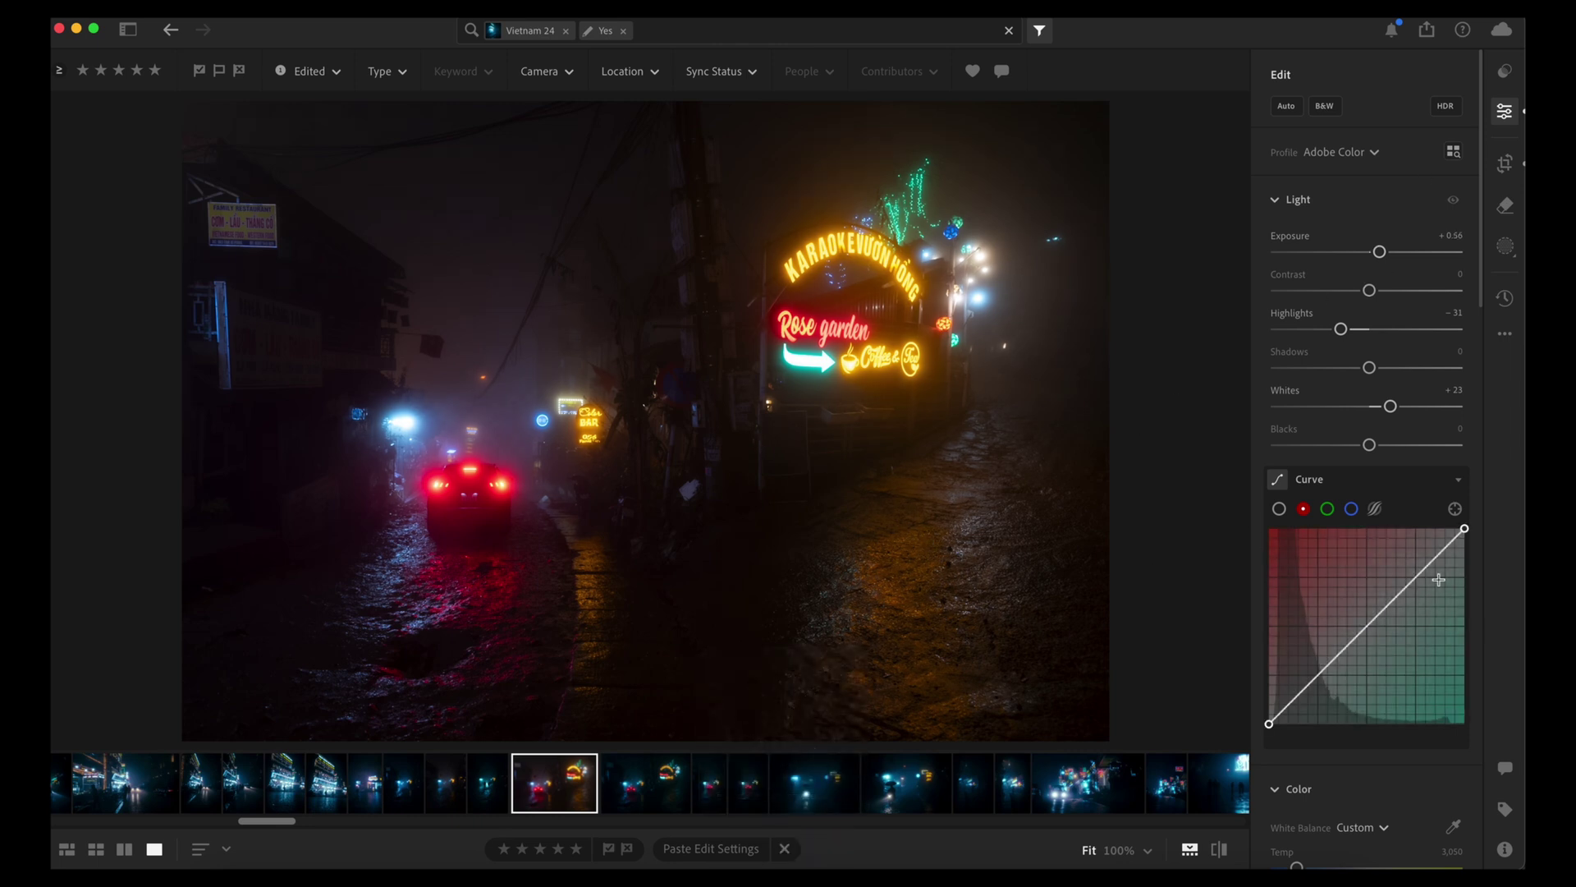
scroll(1405, 541, "down", 5)
left_click_drag(1297, 511, 1299, 524)
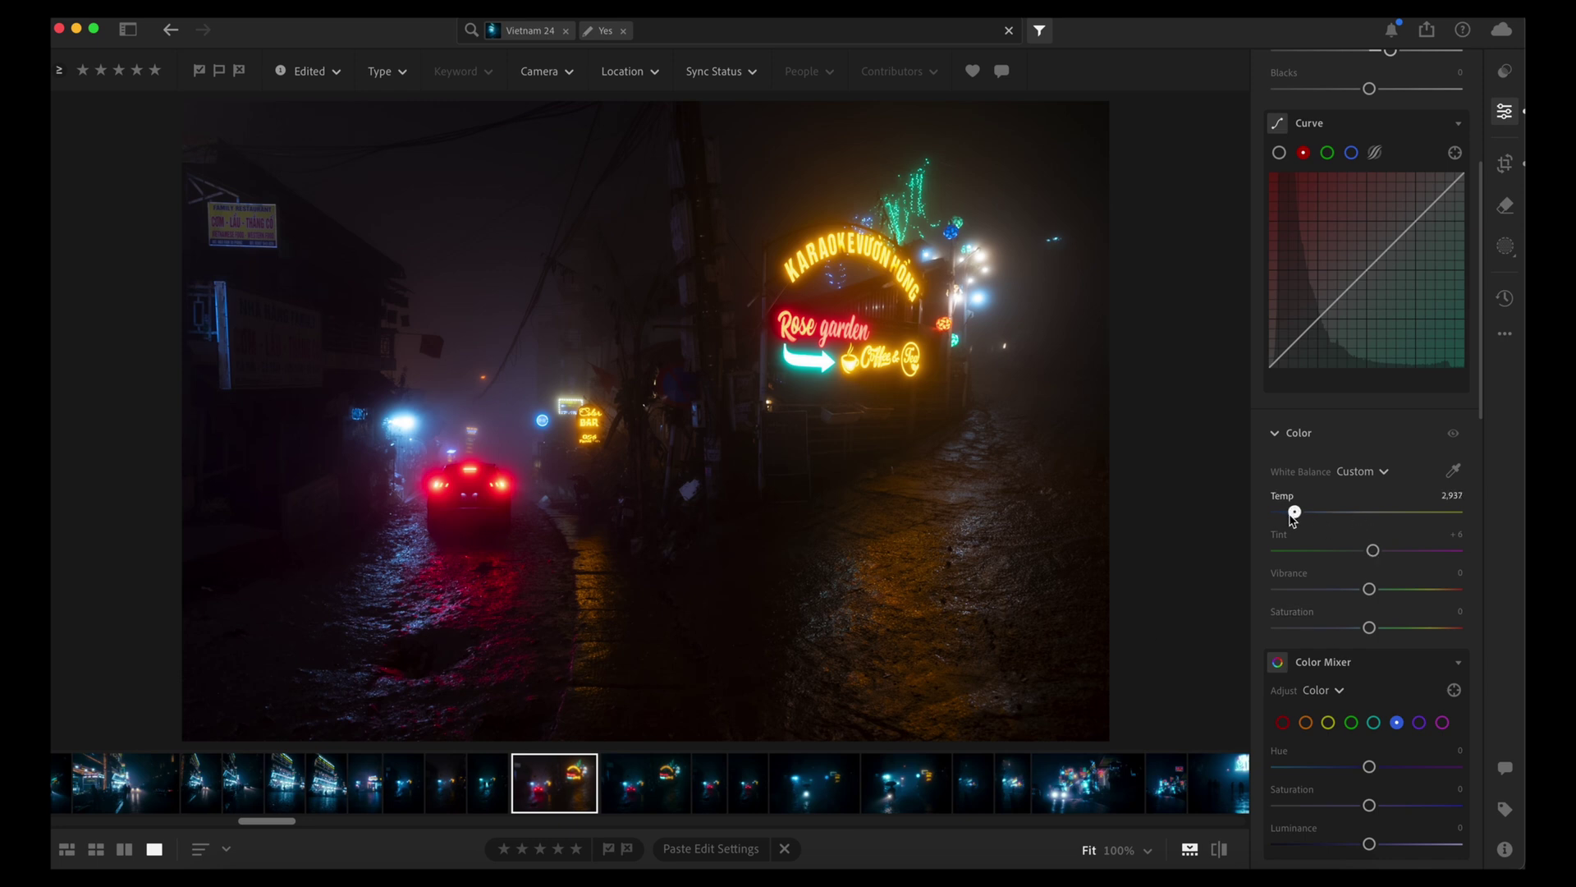
scroll(1292, 525, "up", 2)
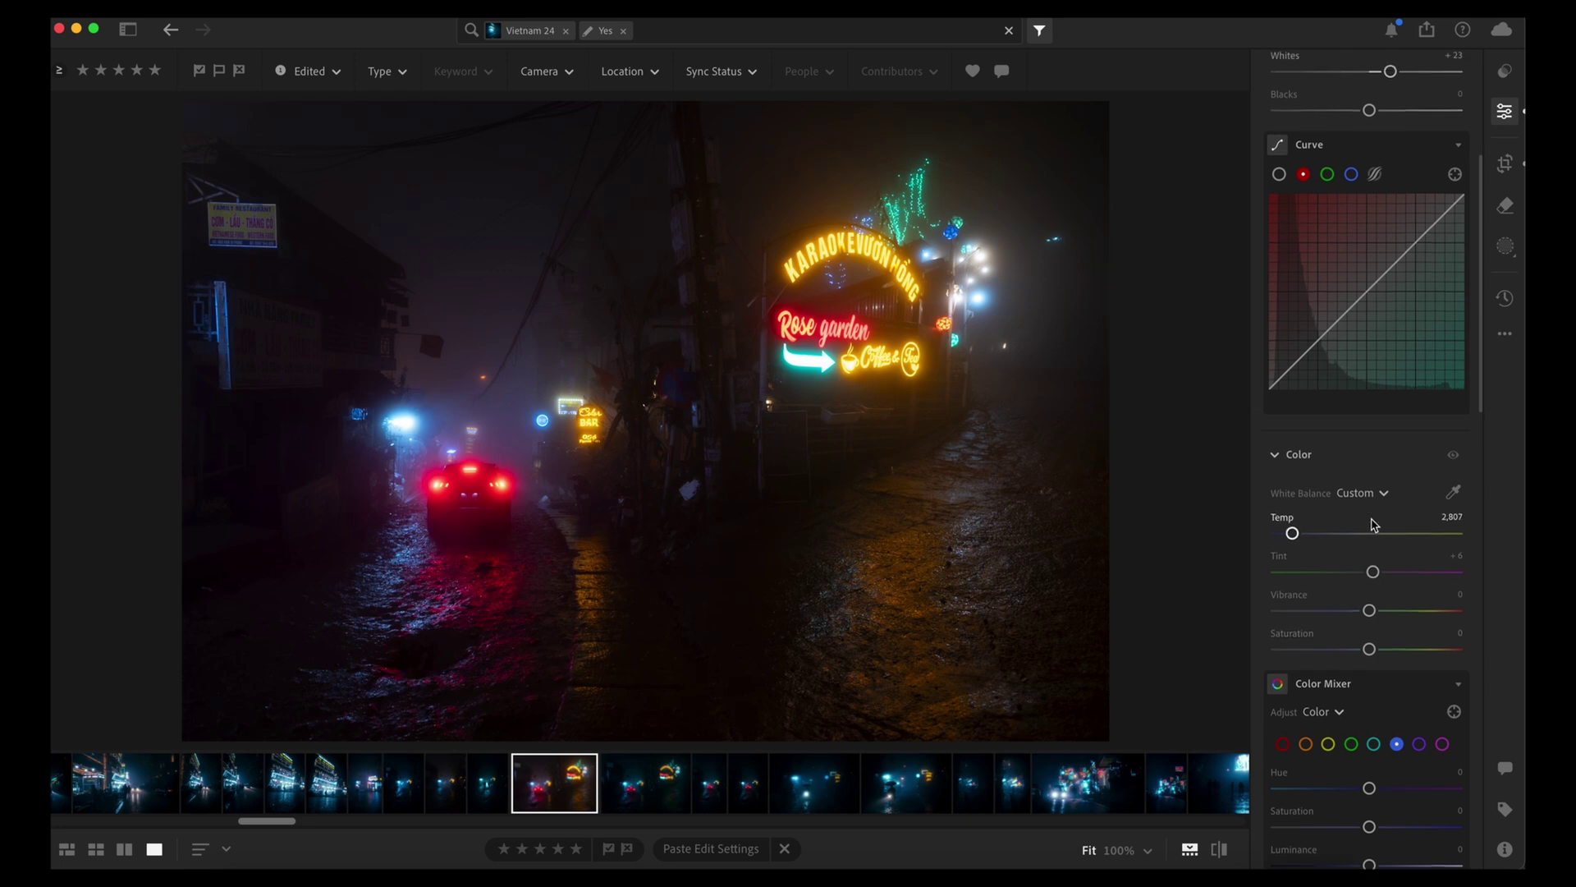
- Shape the Blue and Green channel curves and remove the stray Red curve point
left_click(1351, 196)
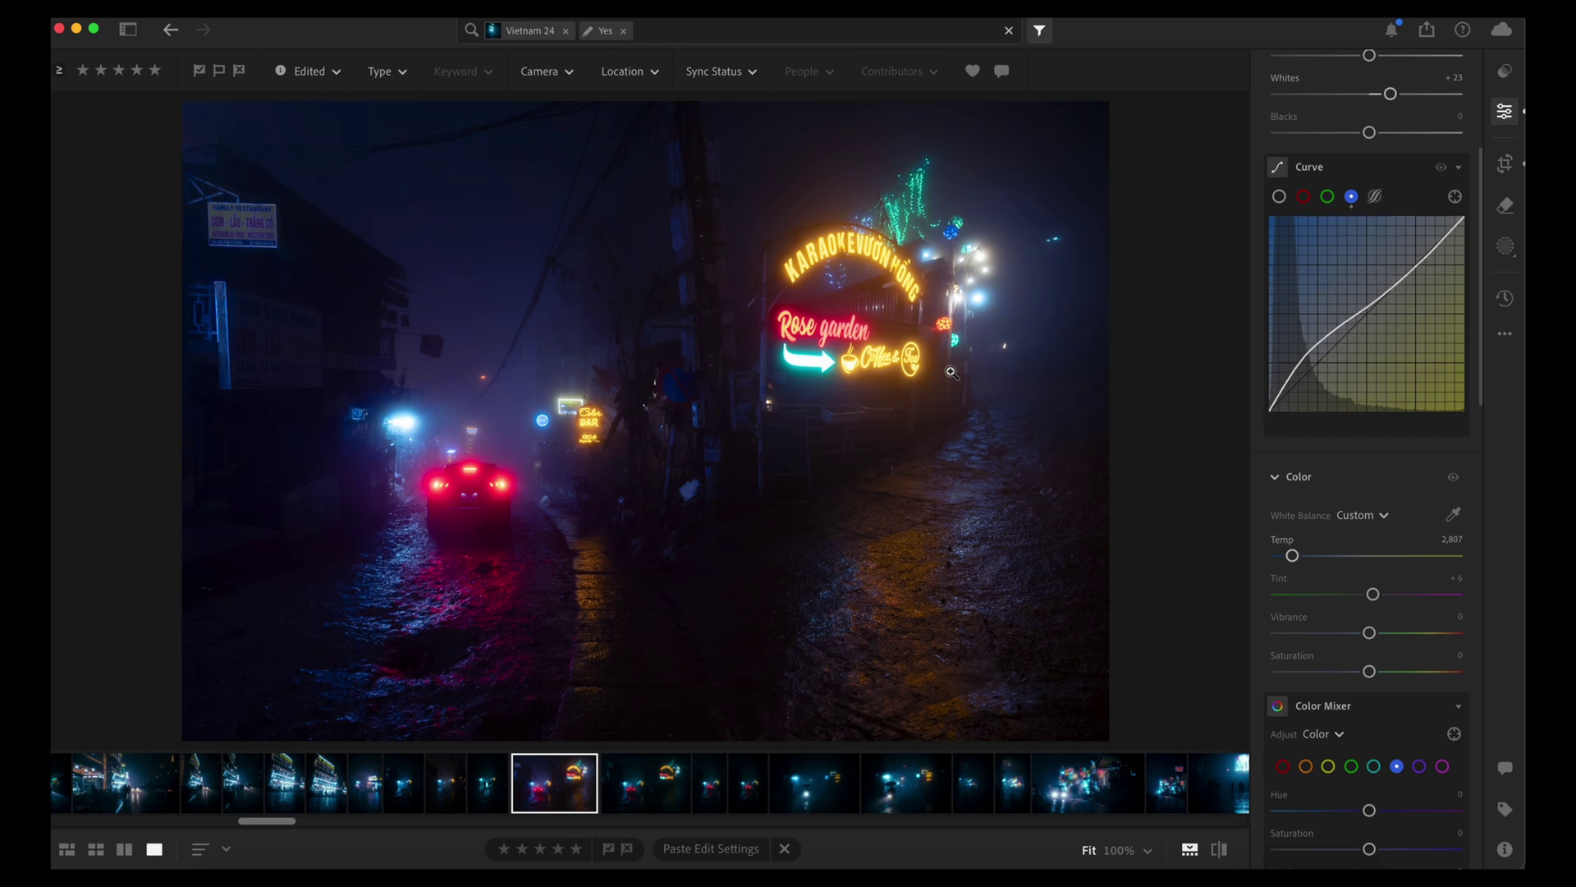
left_click(1328, 196)
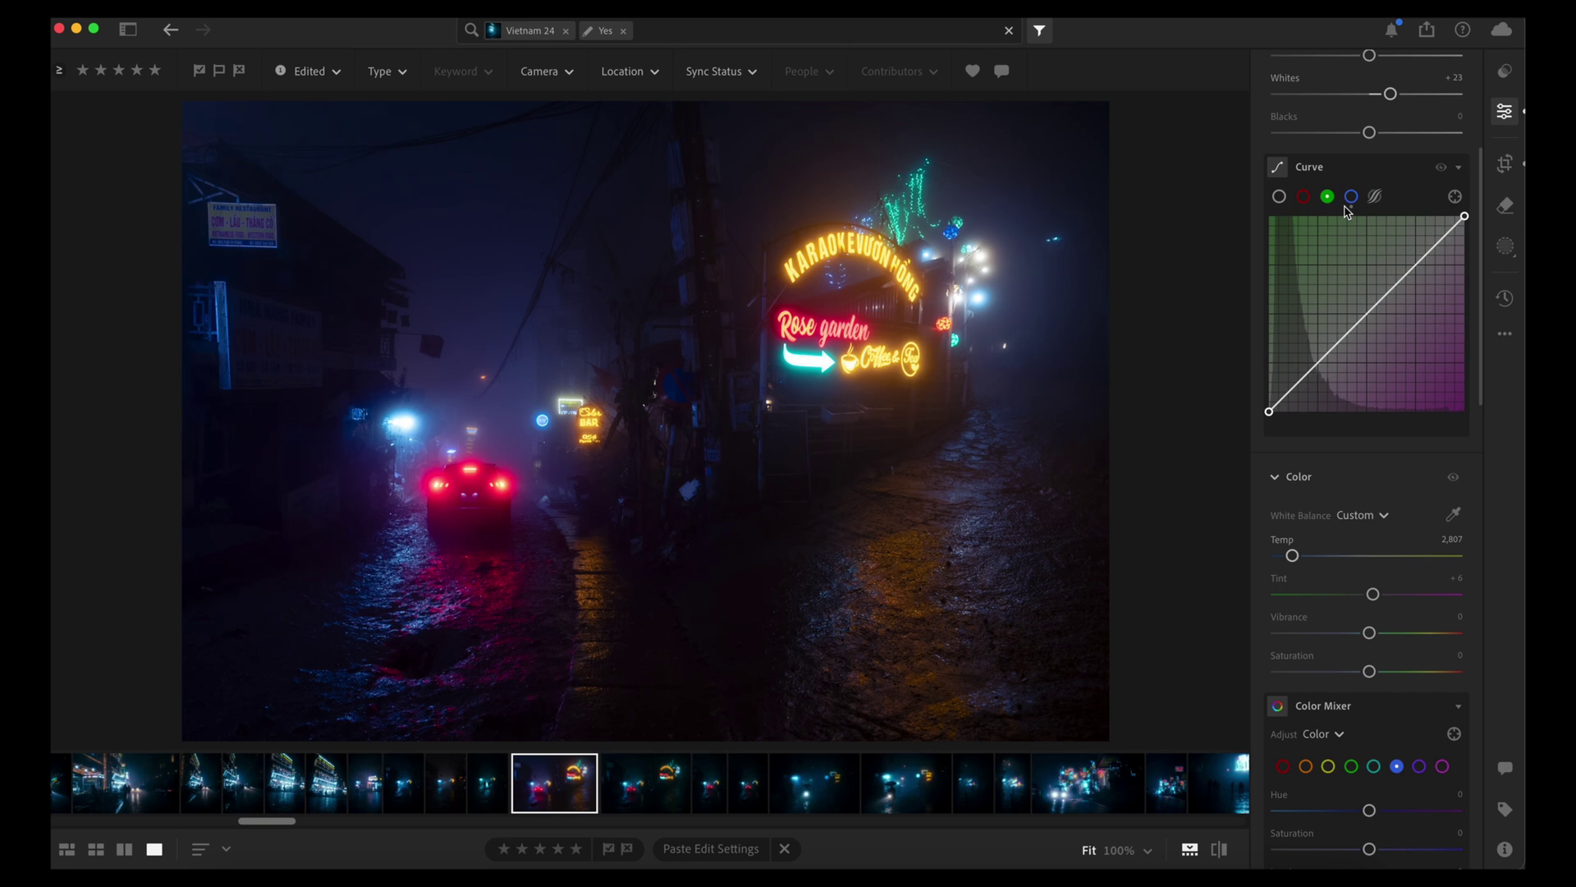
left_click(1386, 296)
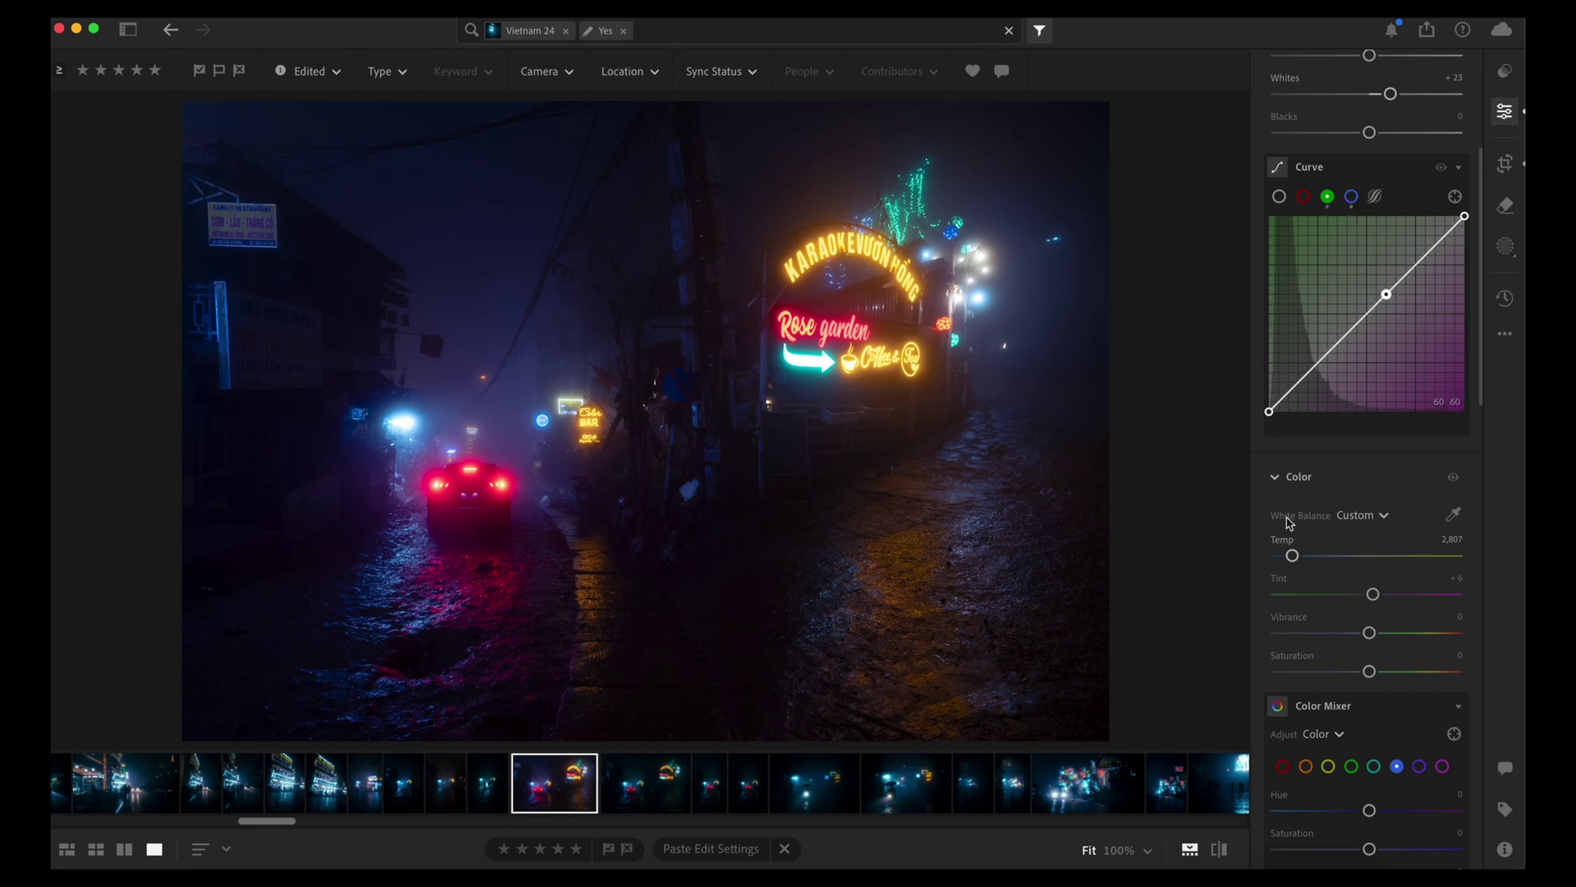
left_click_drag(1332, 349, 1435, 411)
left_click(1304, 198)
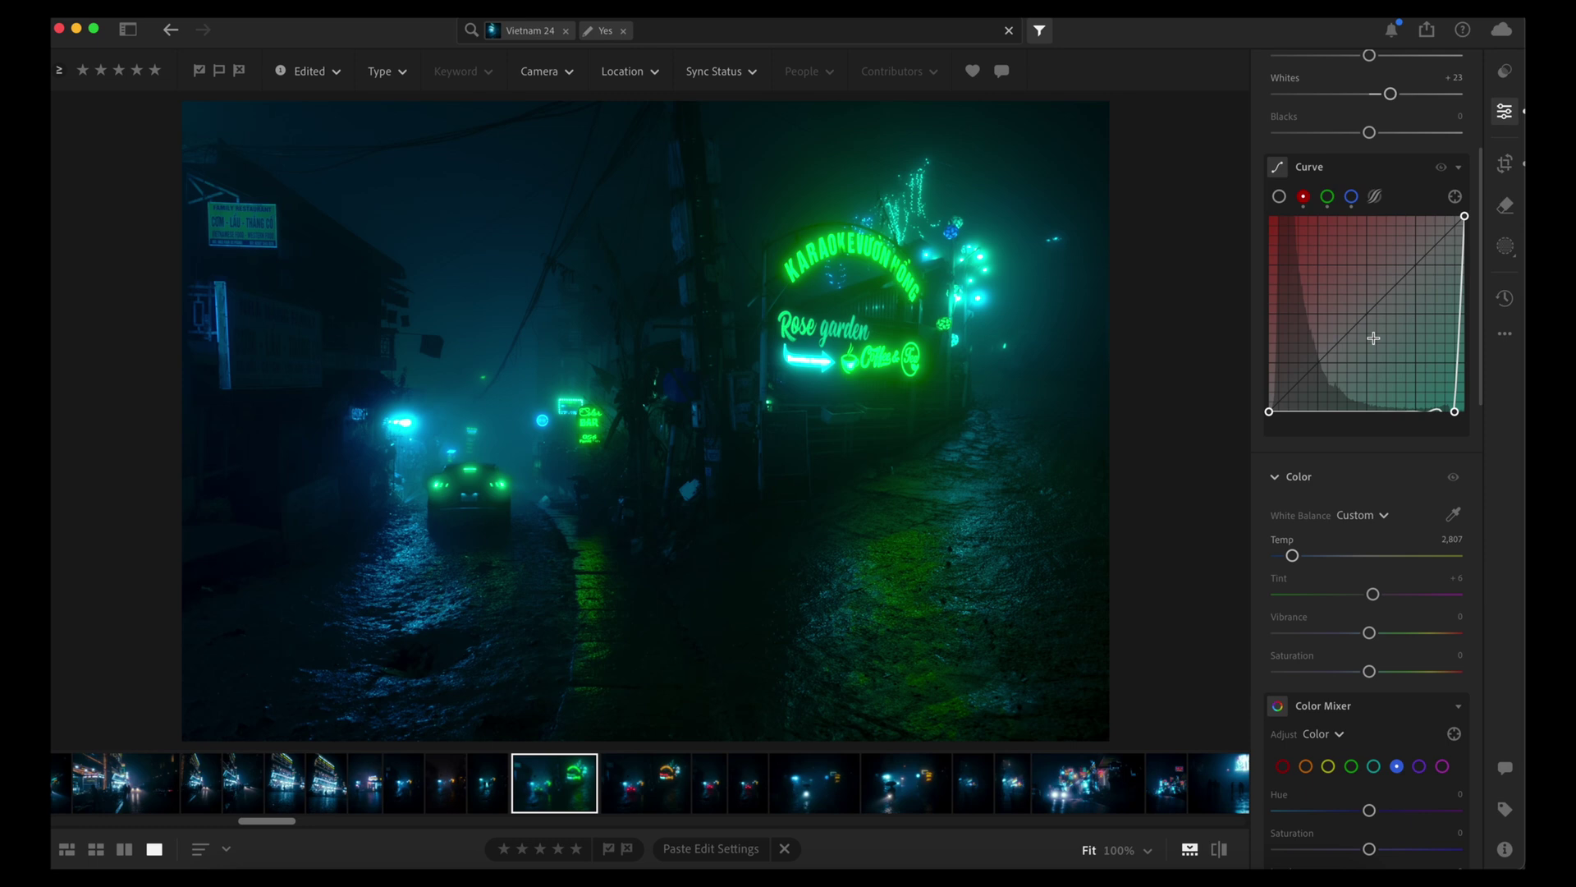
double_click(1454, 412)
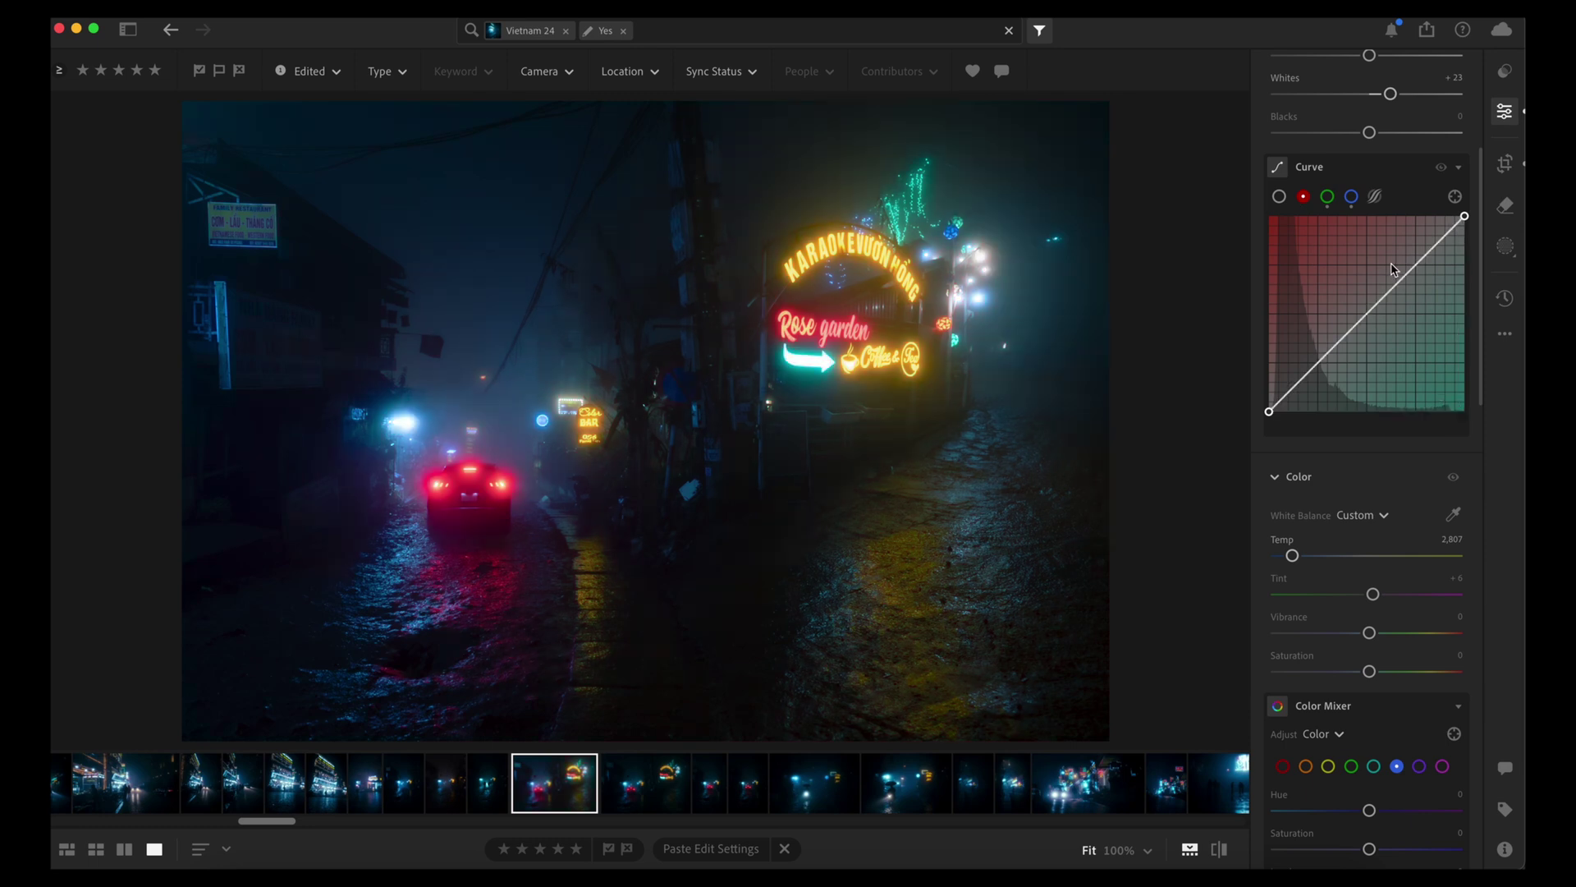
- Add luminance curve shadow points near 15/11 and 30/25 and lift the black point
left_click(1280, 197)
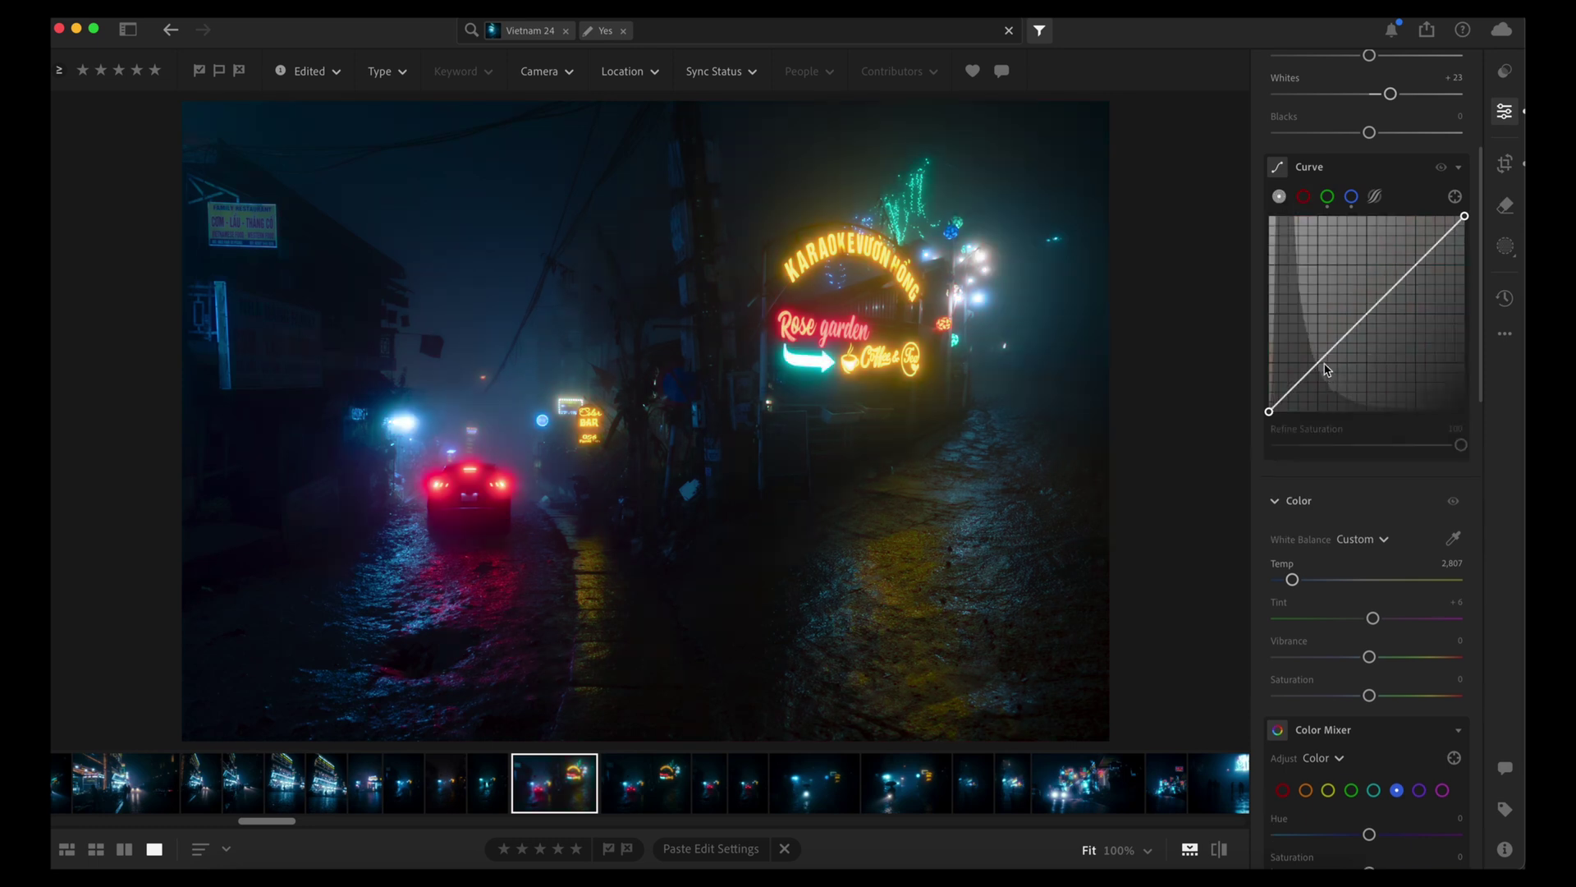
left_click_drag(1325, 364, 1328, 363)
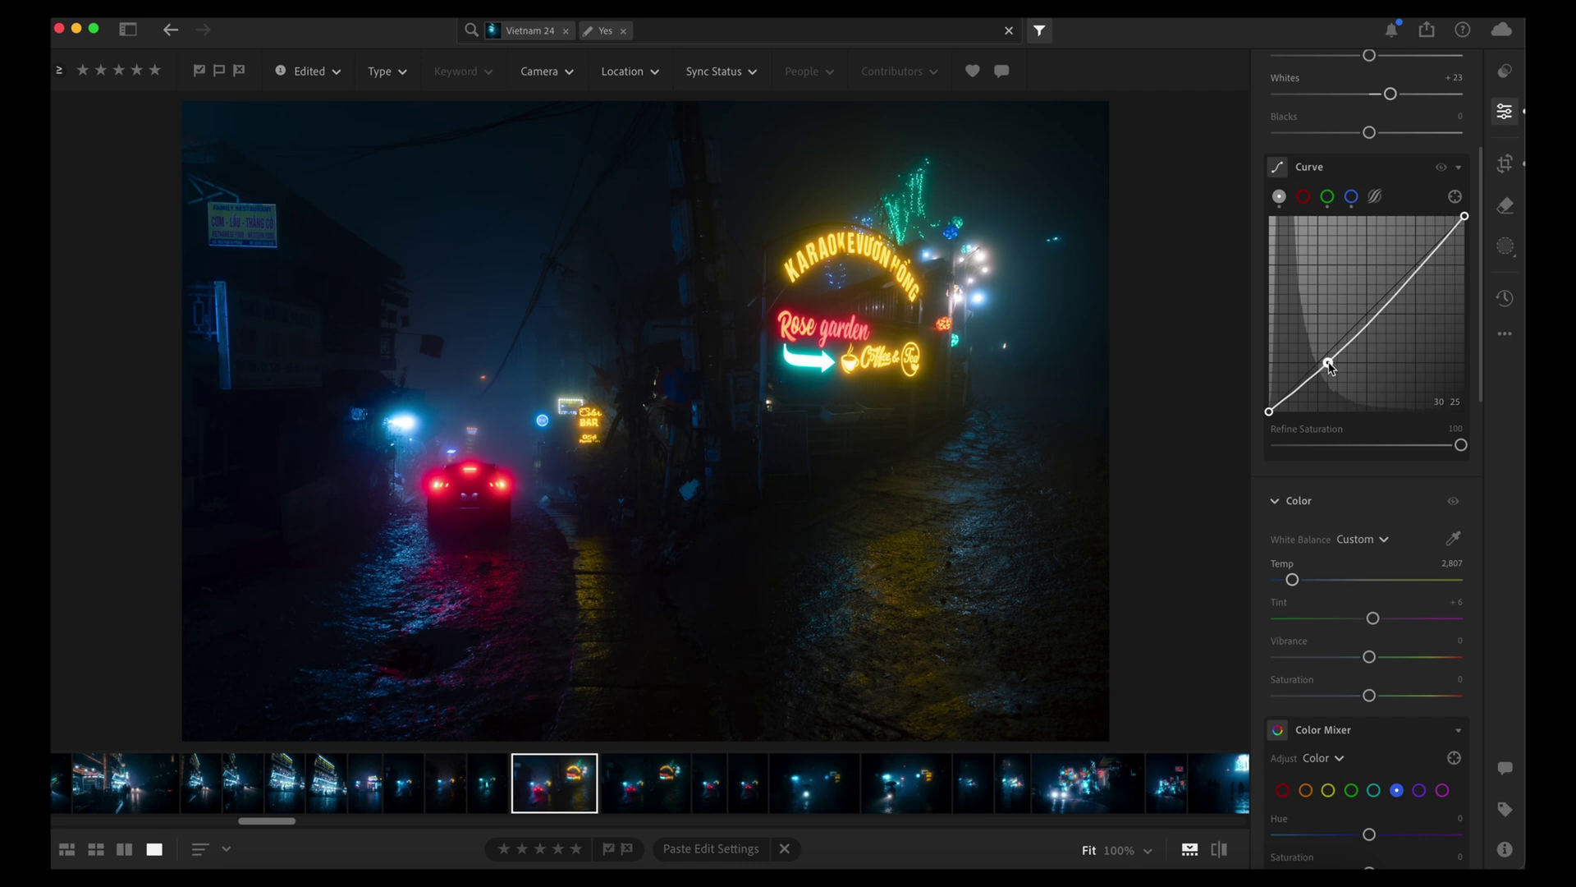
left_click(1297, 391)
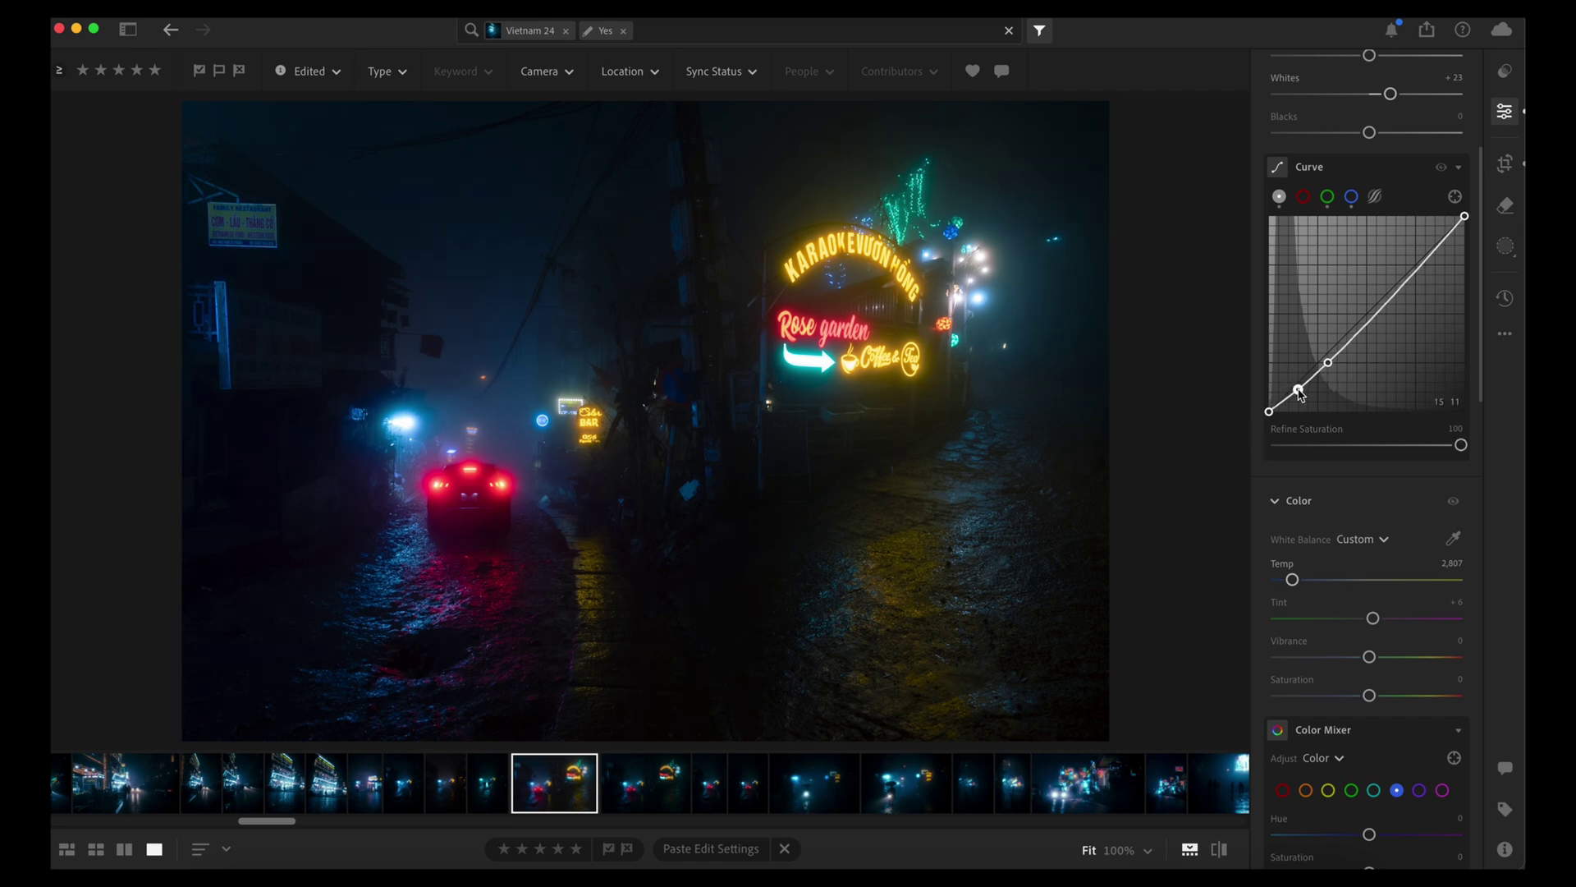
left_click_drag(1269, 411, 1268, 411)
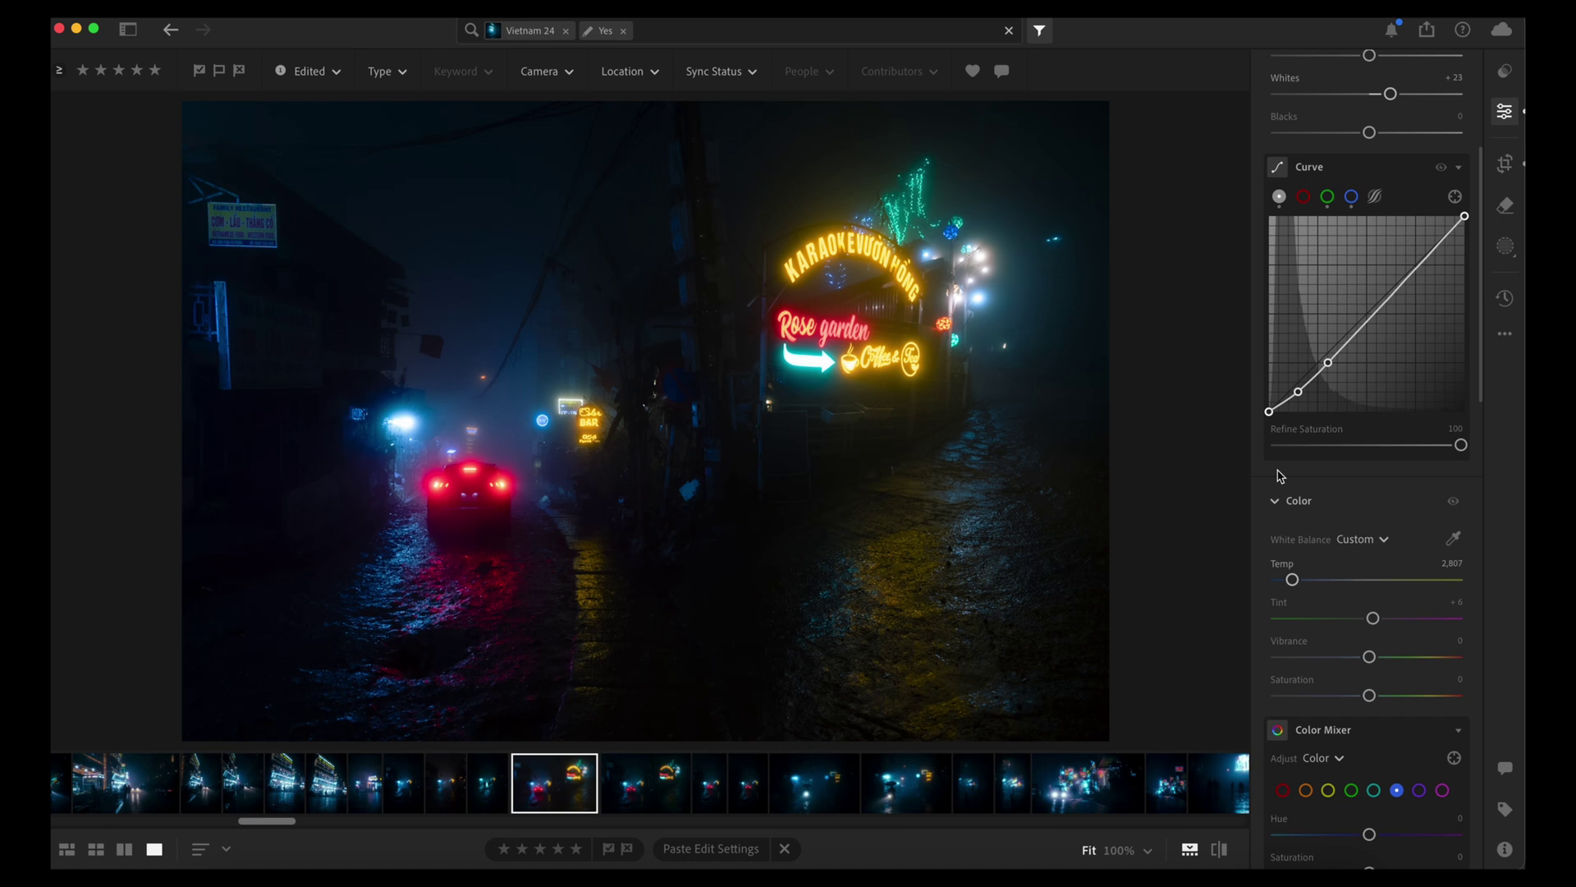
- Add film grain and settle on Grain Amount 24 and Size 16, checking it zoomed in
scroll(1474, 448, "down", 10)
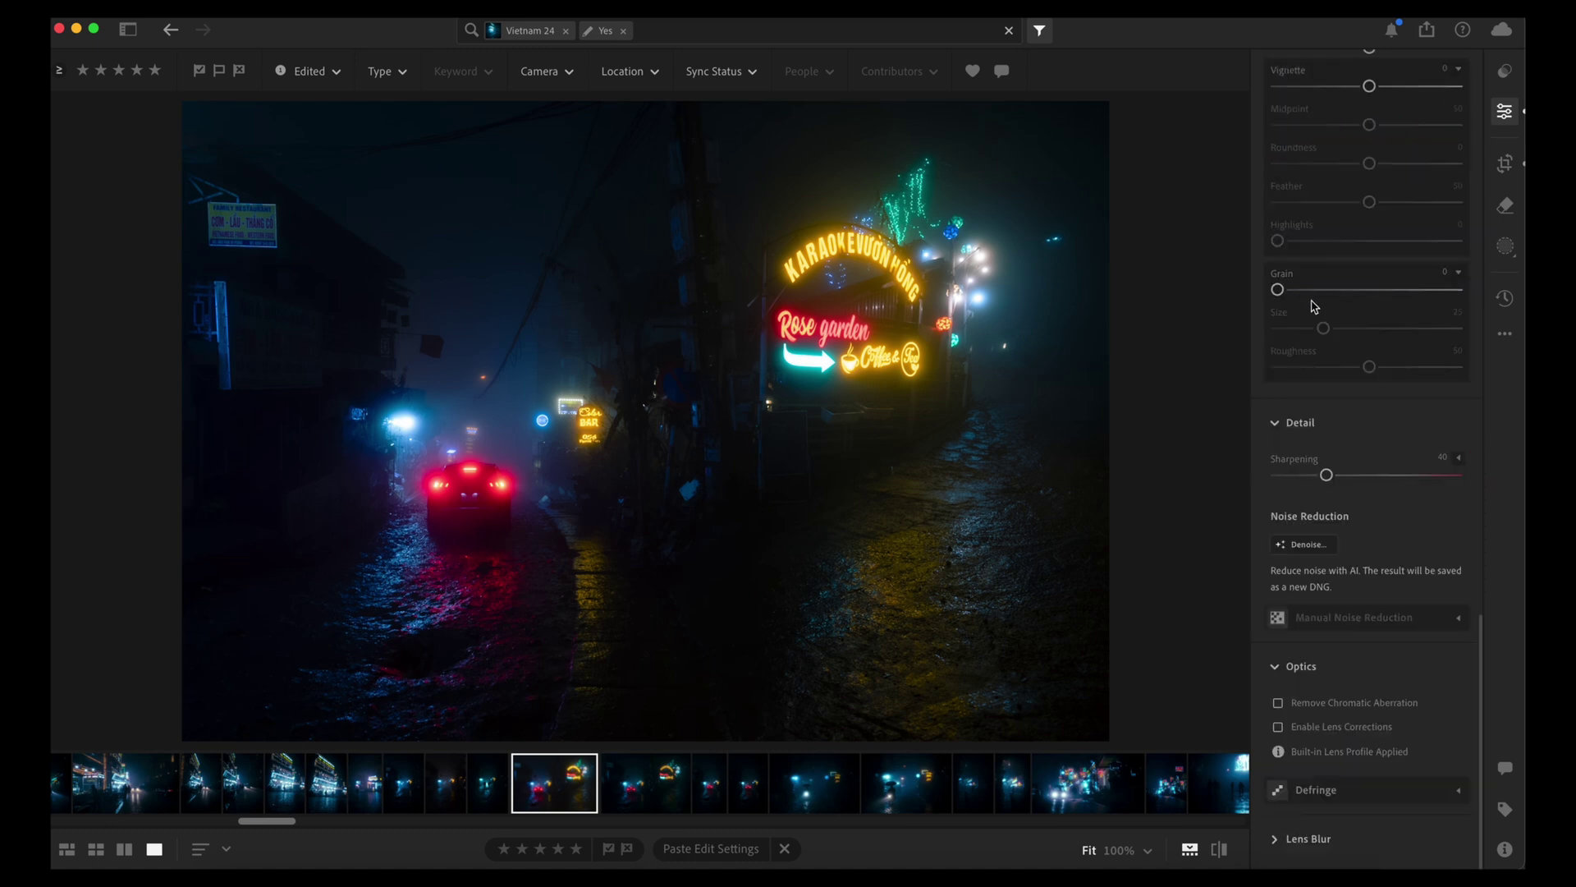
left_click_drag(1277, 289, 1354, 289)
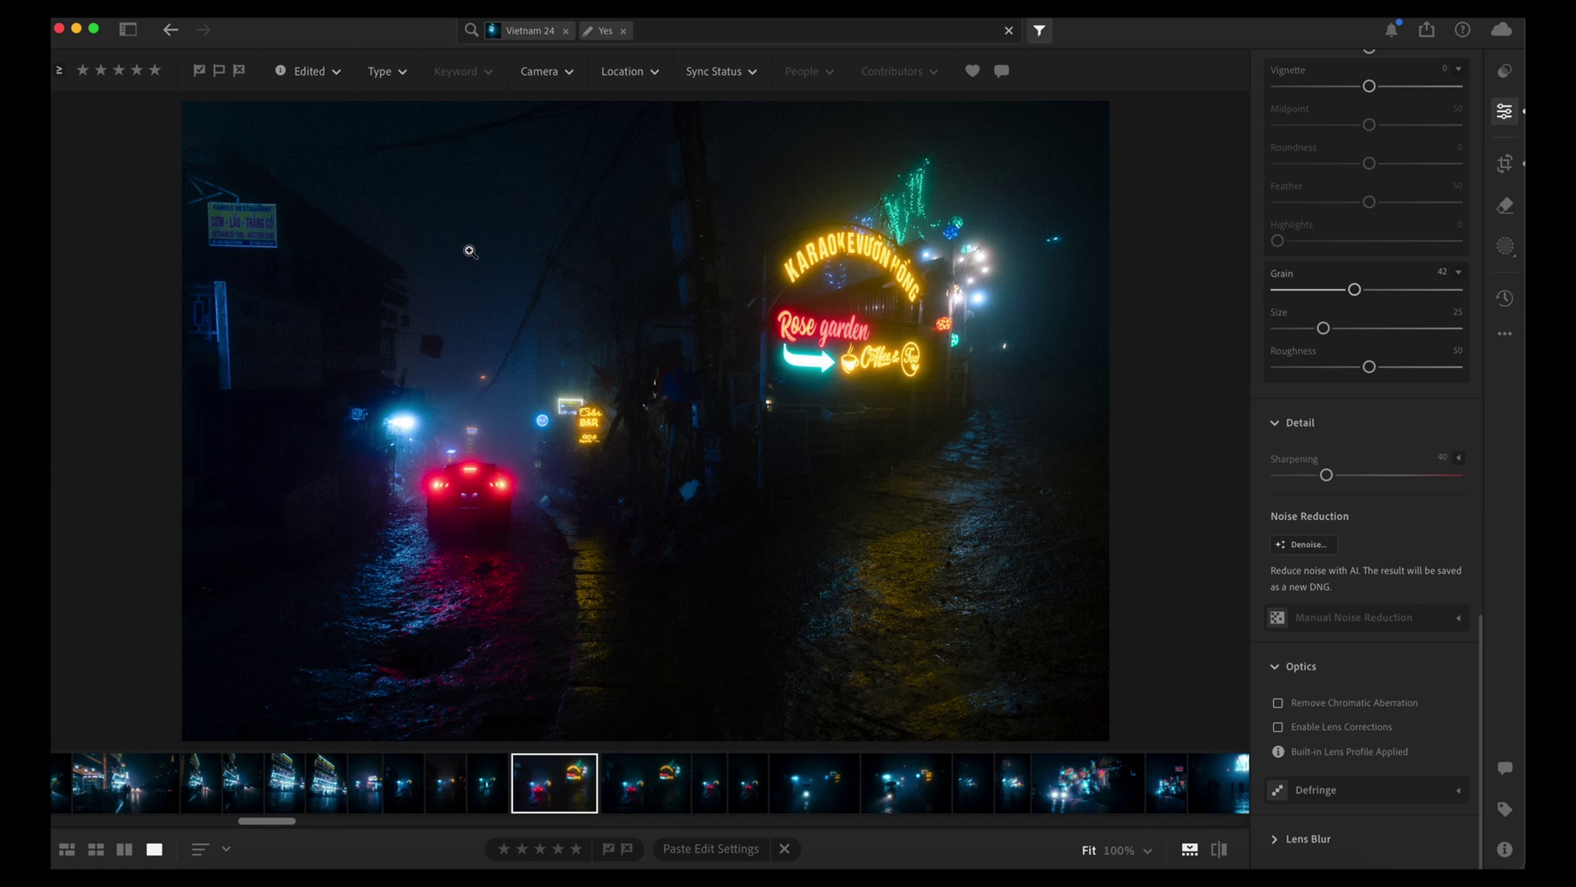
left_click(469, 251)
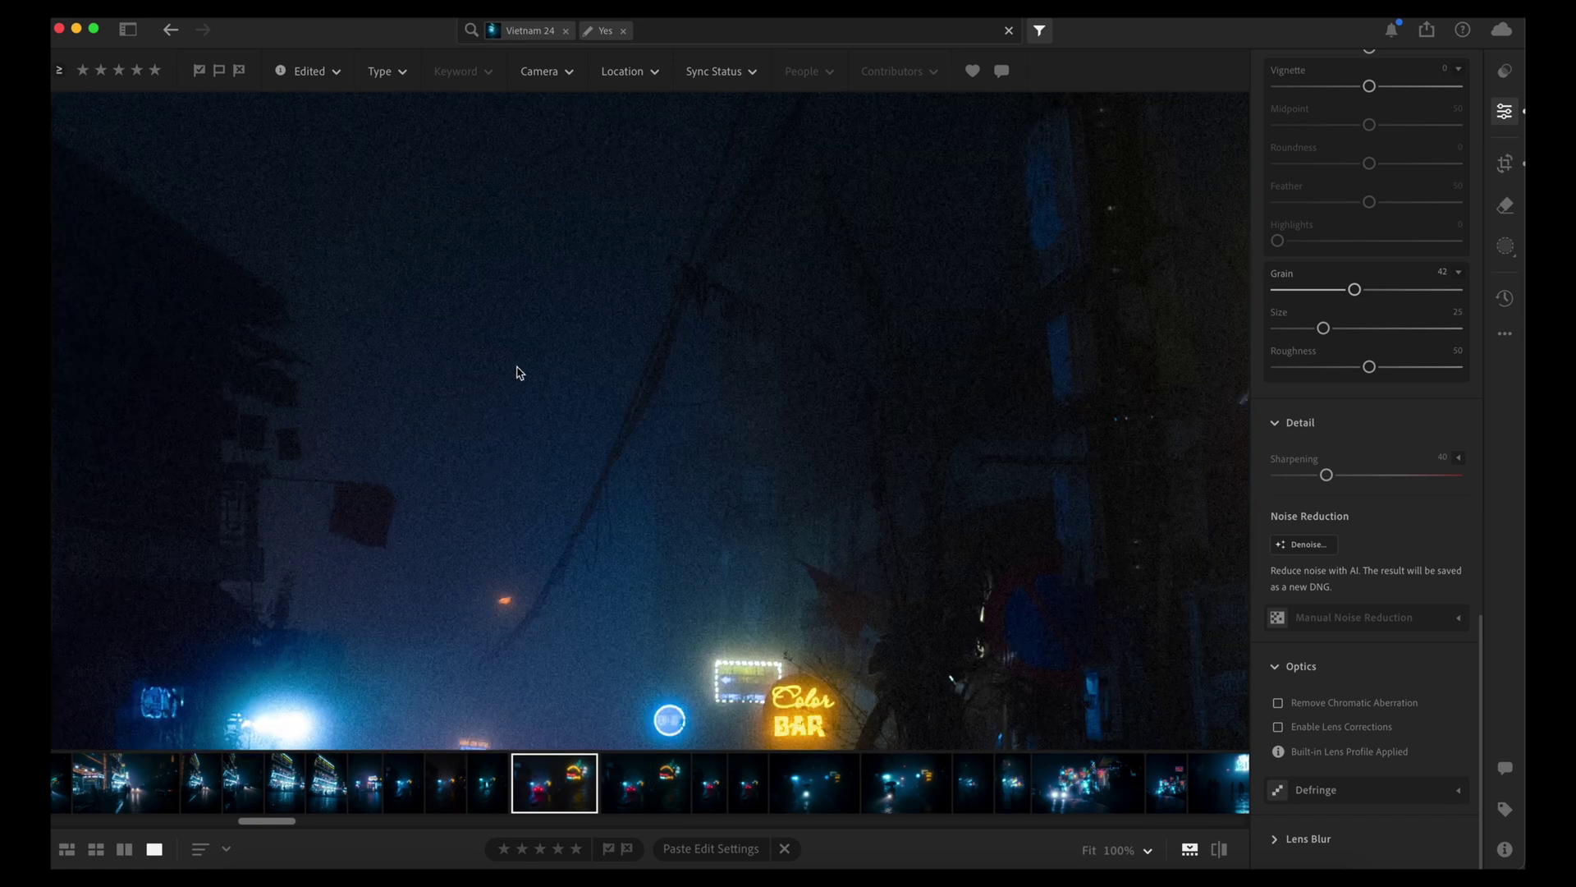
left_click(518, 383)
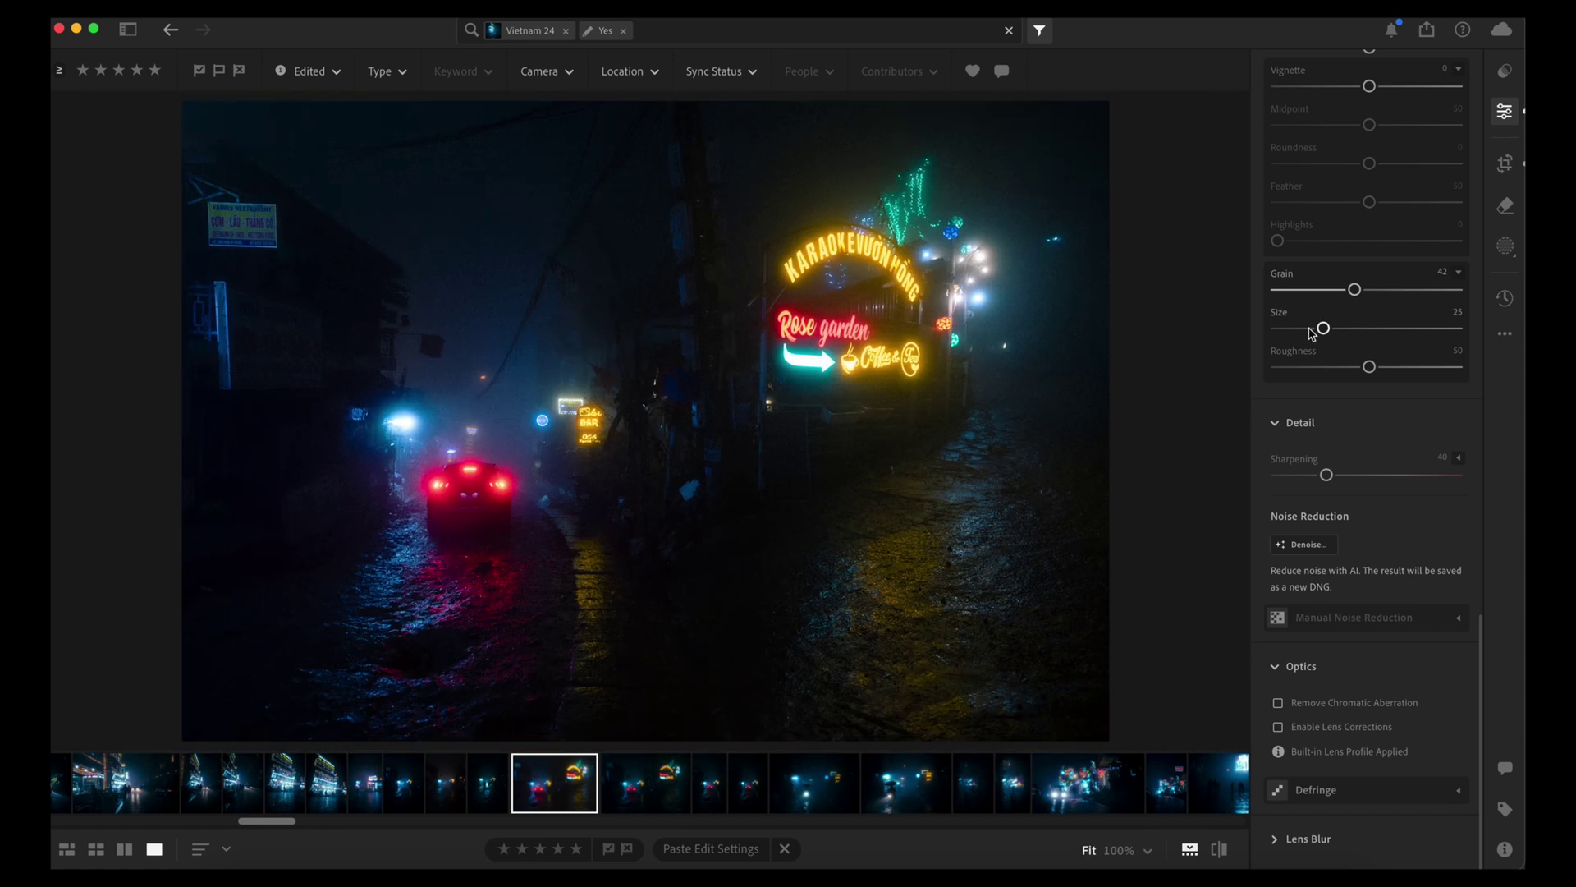
left_click_drag(1324, 327, 1290, 328)
left_click_drag(1354, 289, 1307, 327)
left_click_drag(1301, 289, 1322, 289)
left_click(485, 342)
left_click(558, 371)
scroll(1445, 534, "up", 2)
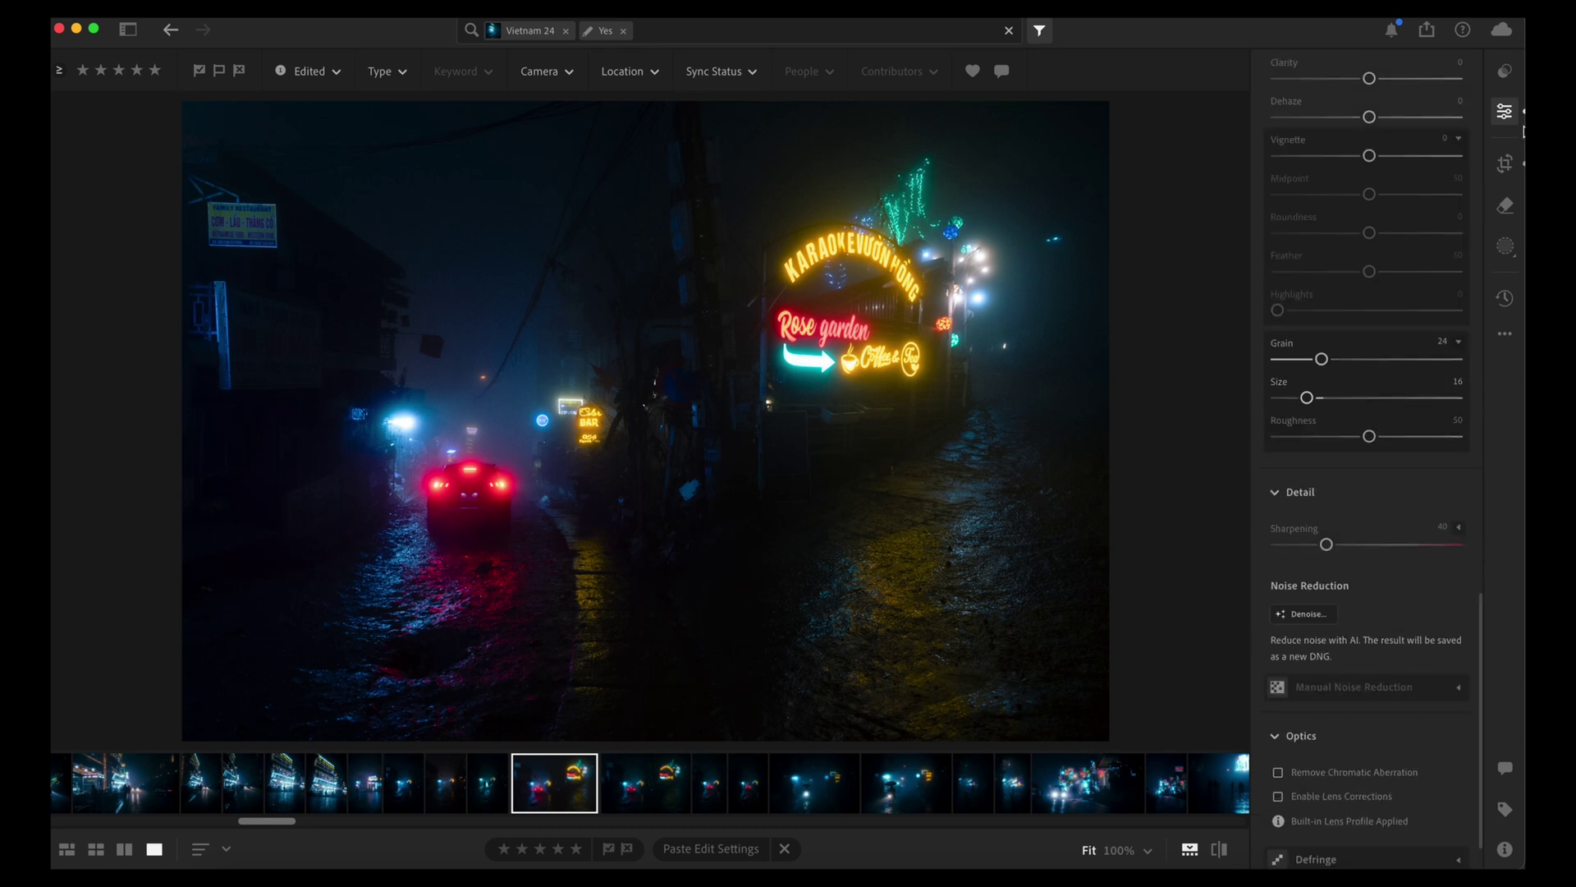
- Shift the red hue of the car lights in the Color Mixer
left_click(1505, 164)
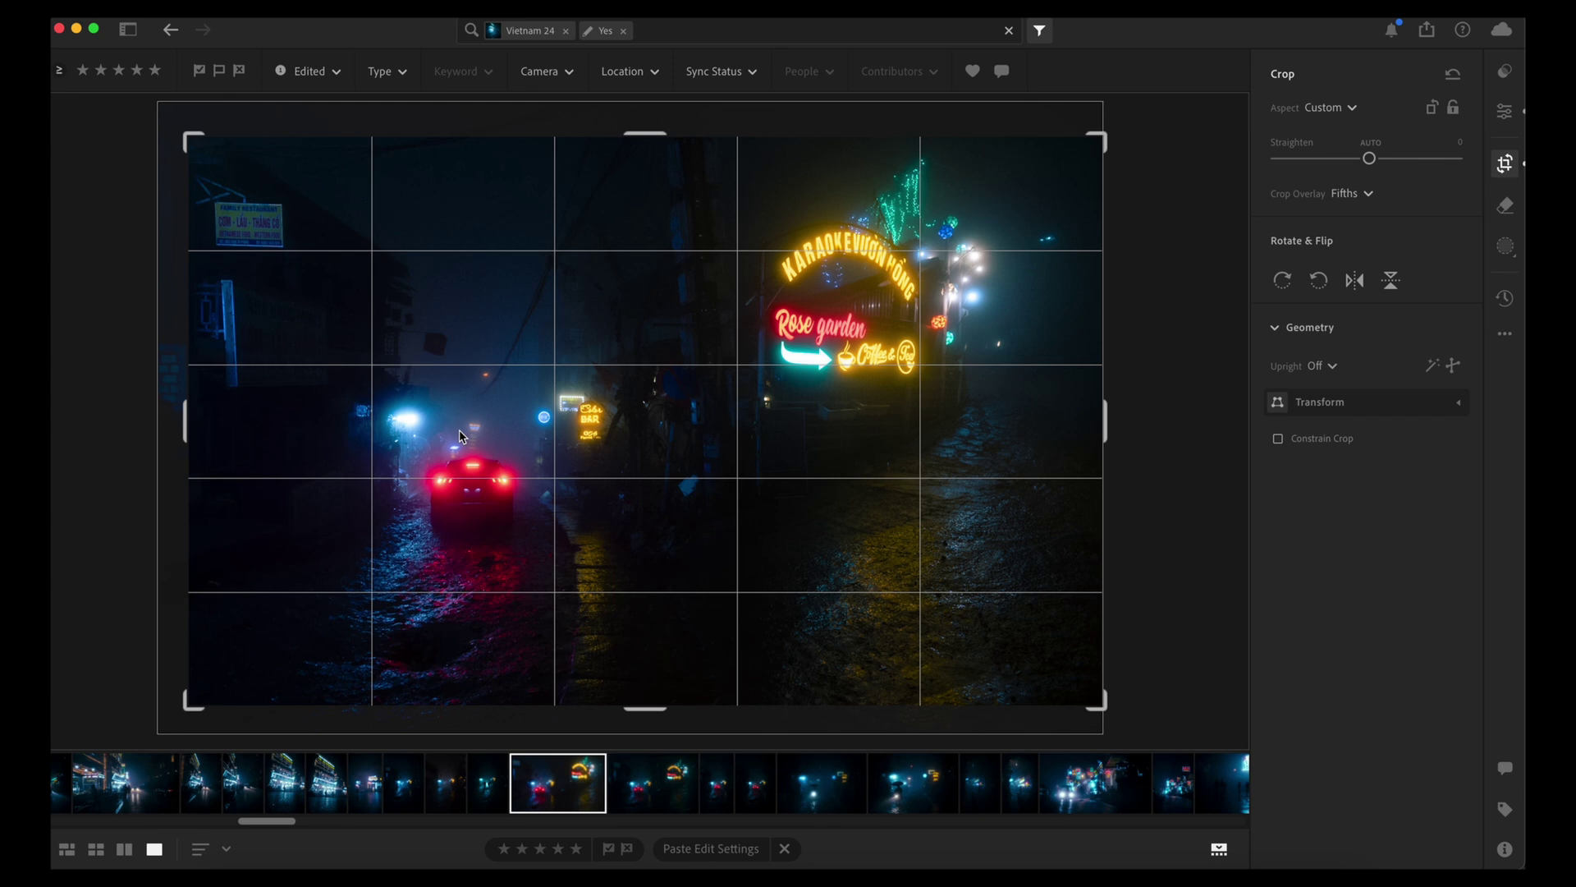
key("e")
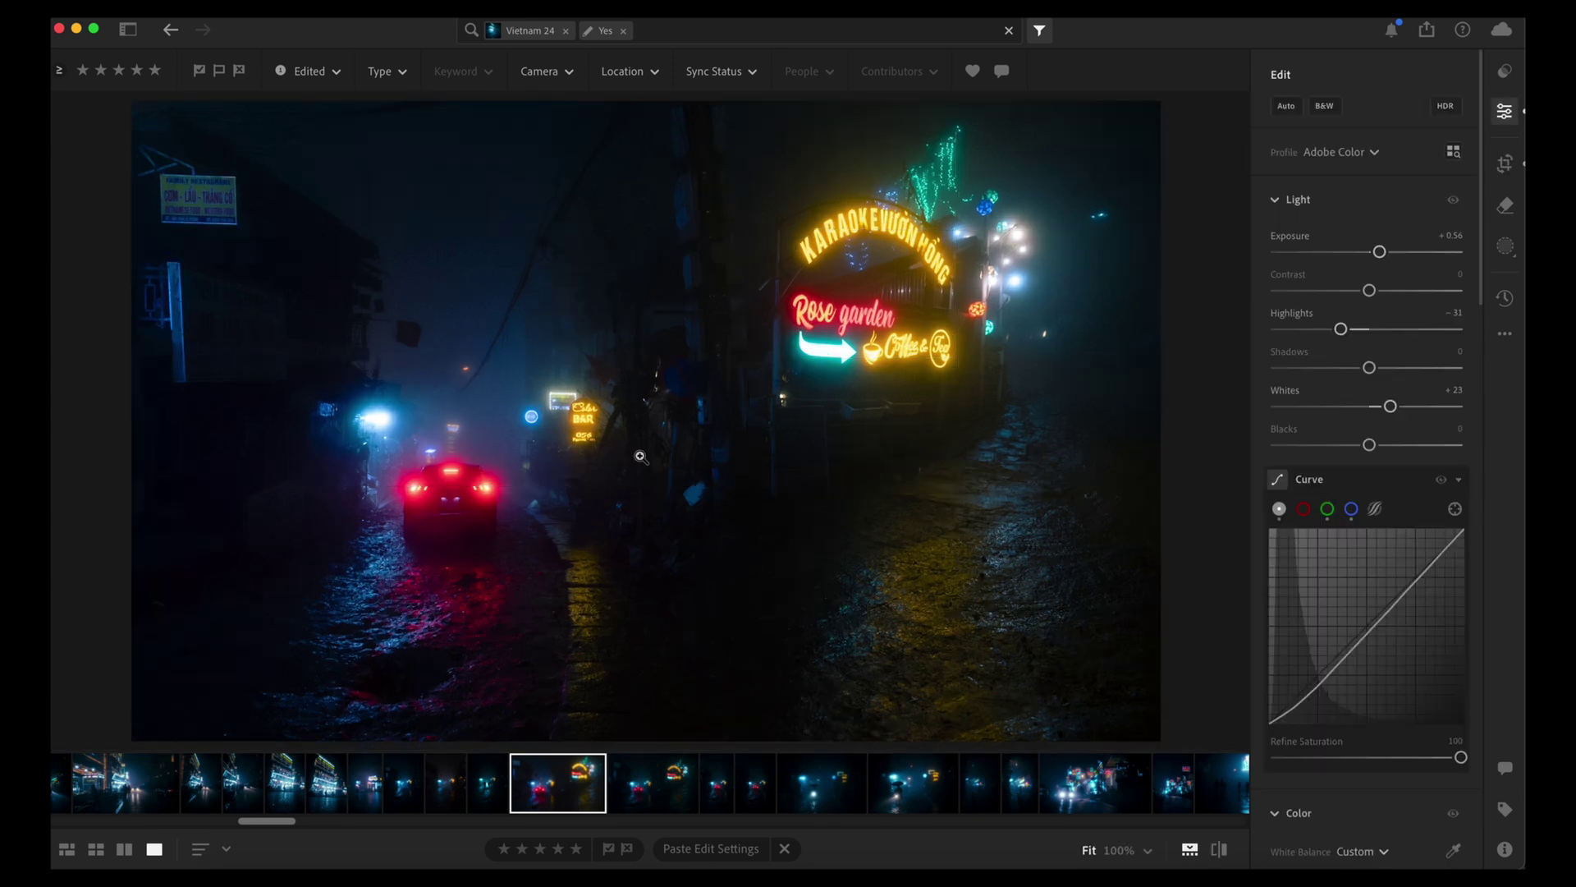
scroll(1424, 574, "down", 5)
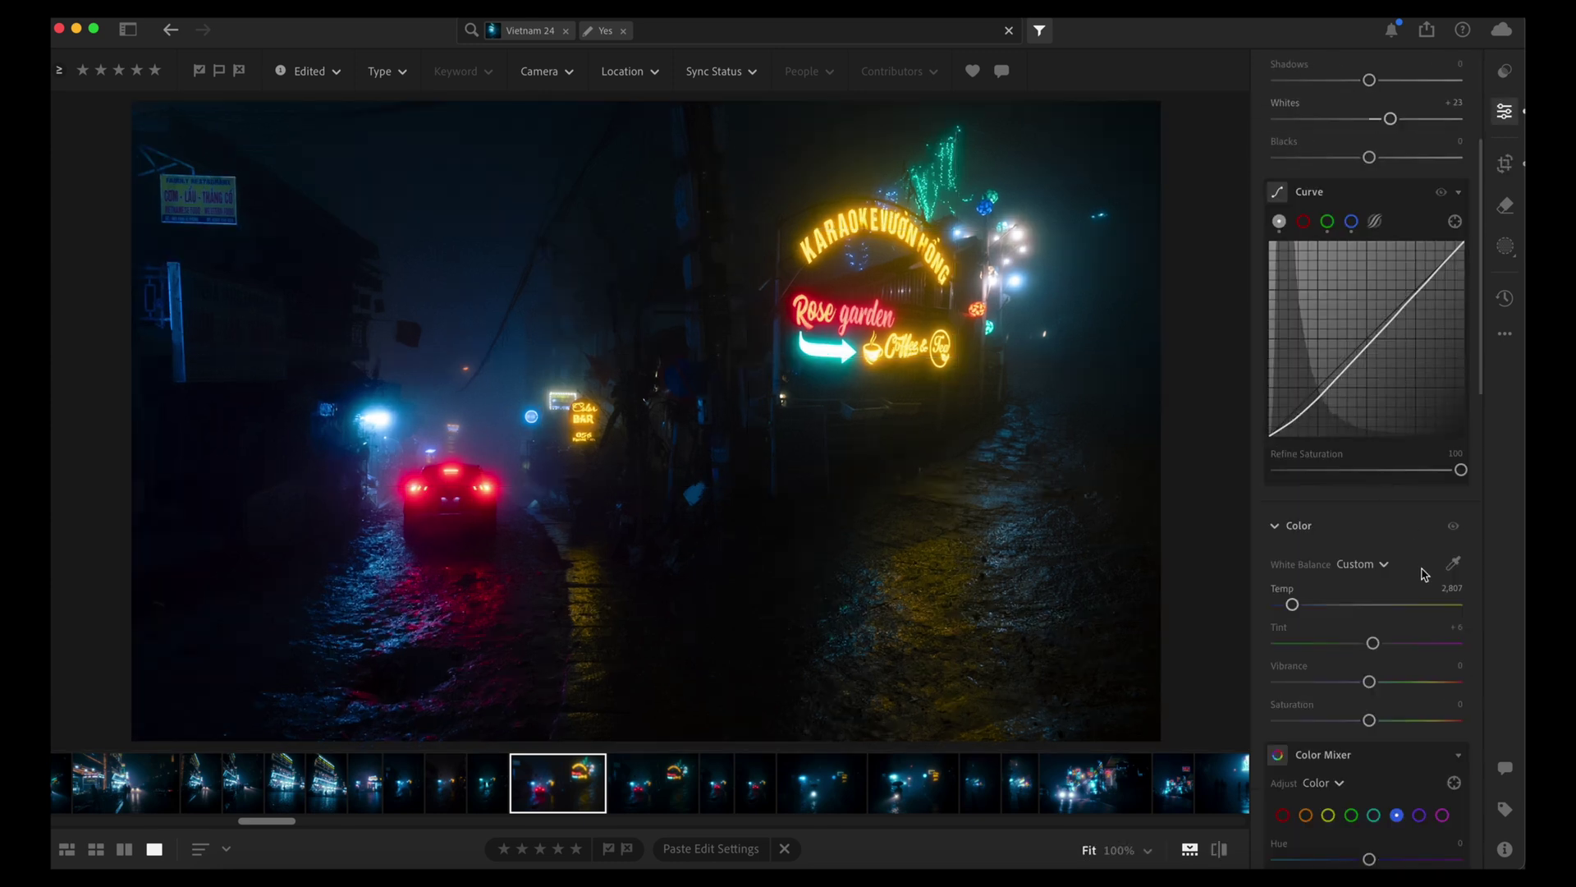
scroll(1425, 574, "down", 2)
left_click(1283, 681)
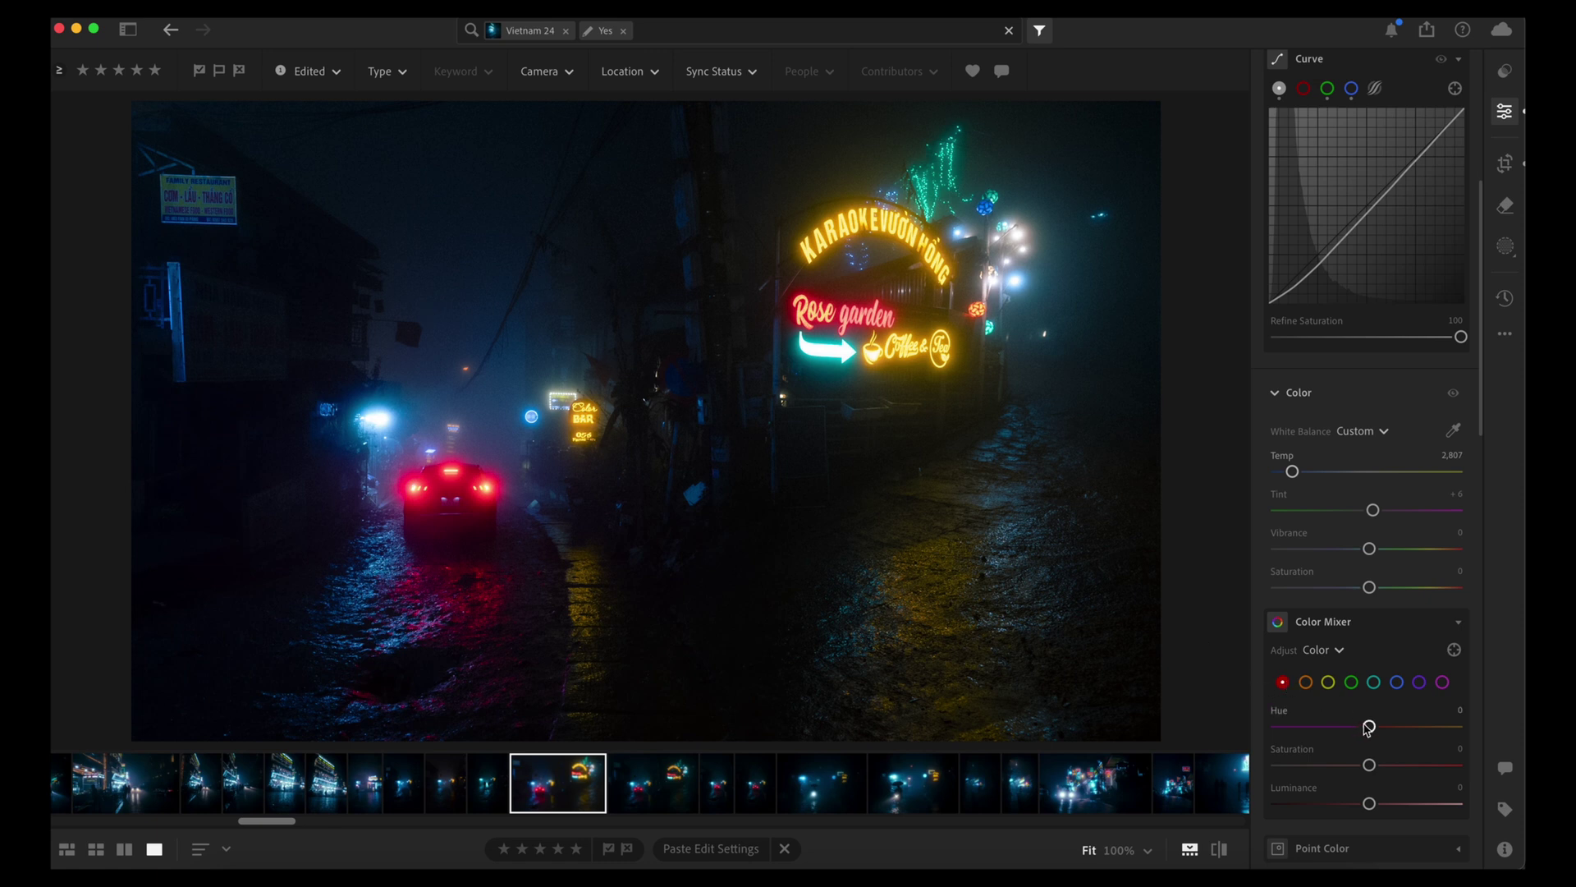
left_click_drag(1369, 725, 1400, 770)
- Set yellows to Hue −43 and Saturation +28, Saturation to −11, and reset Vibrance to 0
left_click(1328, 683)
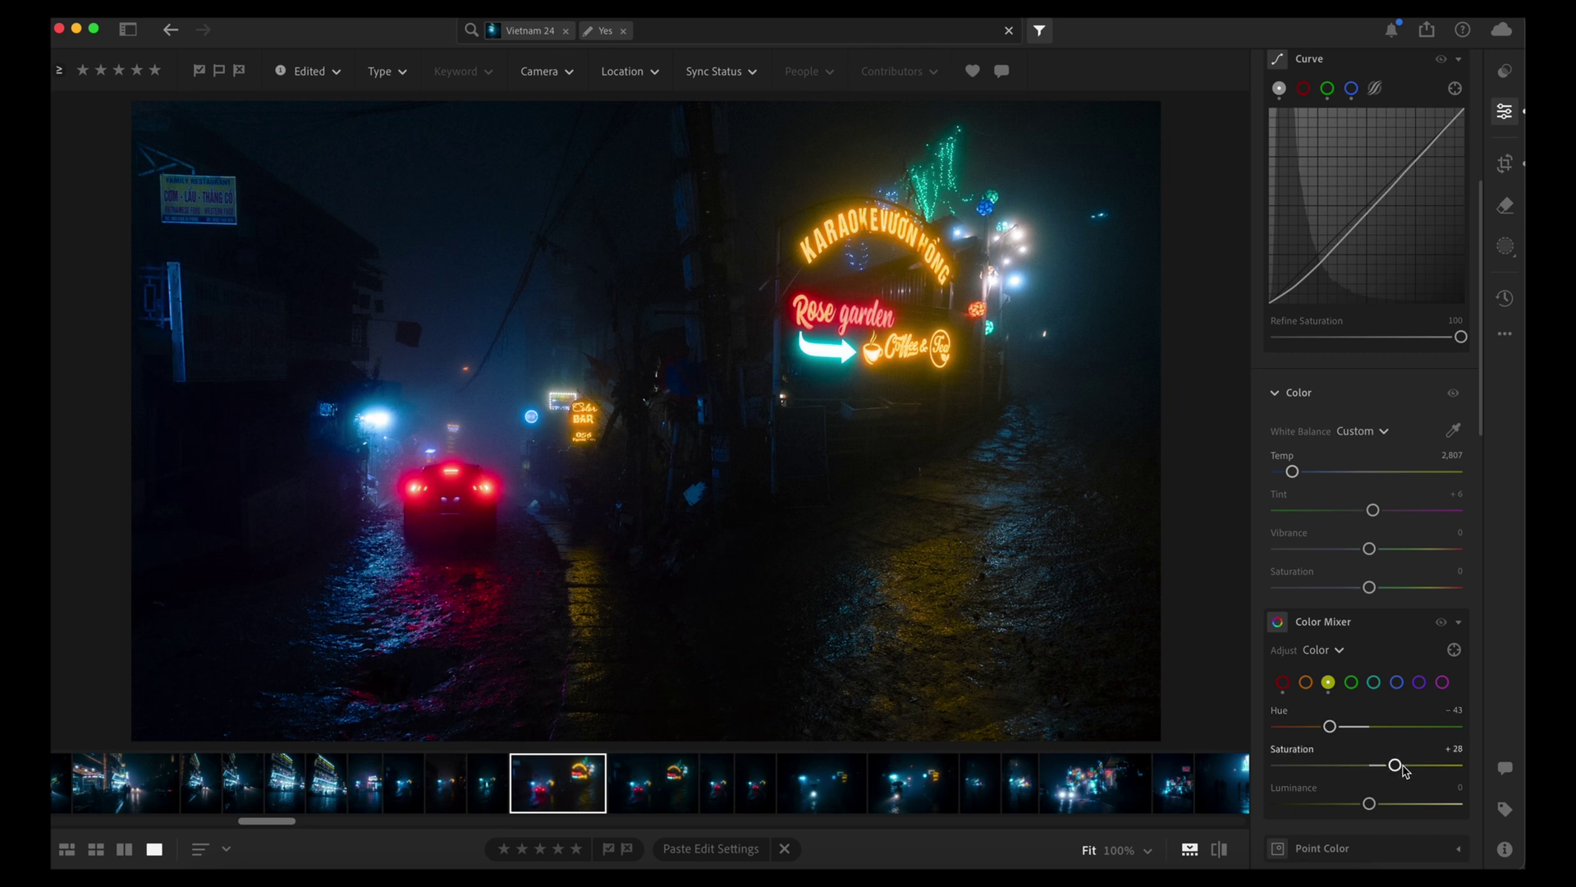
left_click_drag(1368, 549, 1349, 592)
double_click(1359, 549)
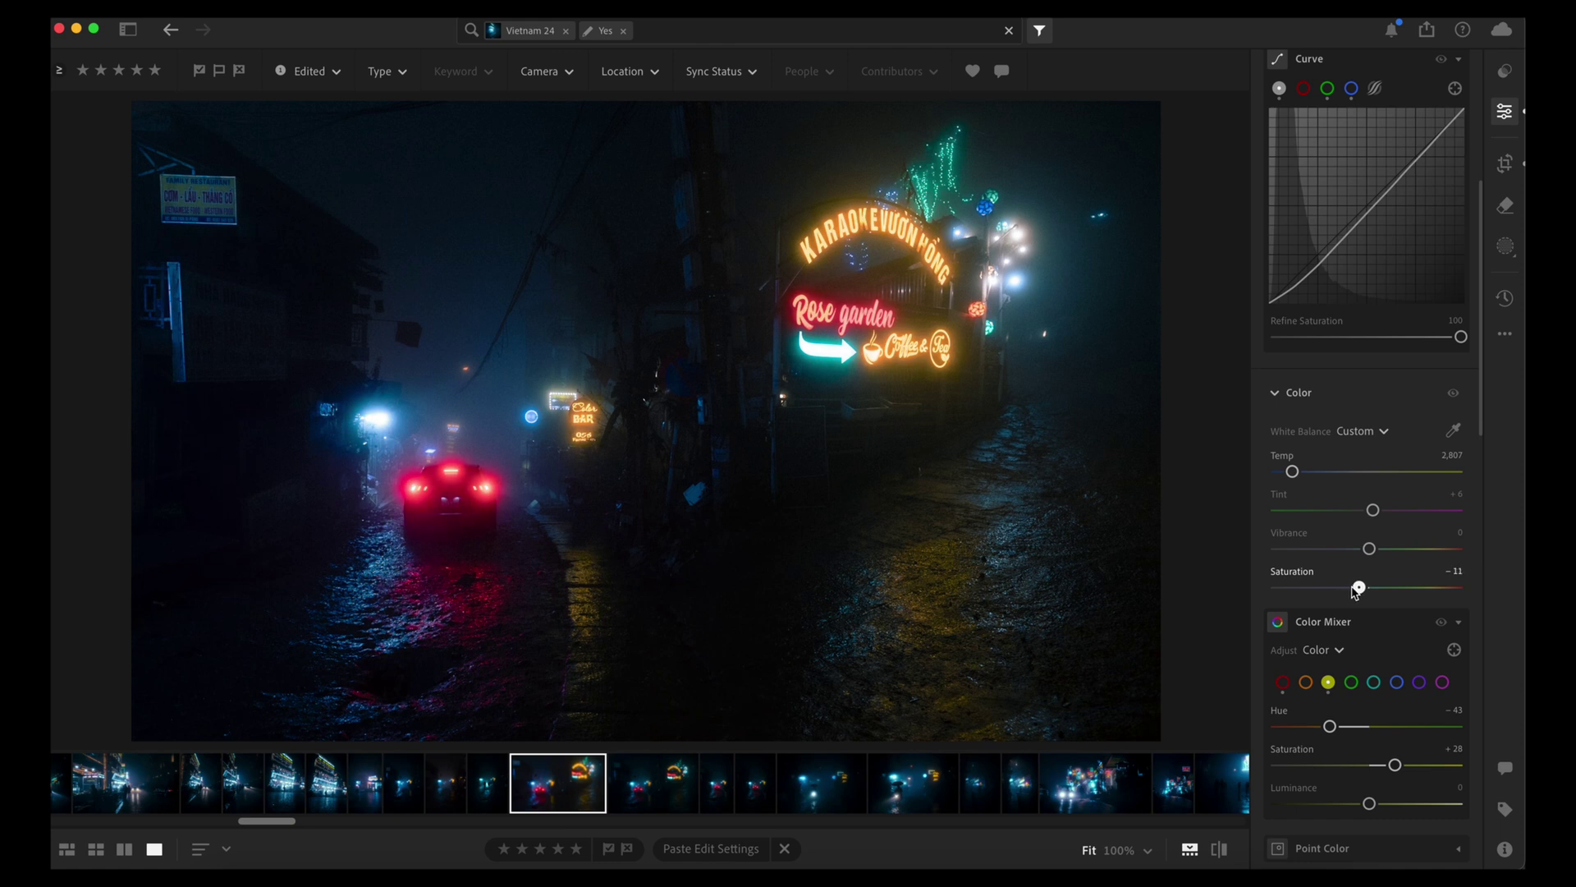
- Reshape the Point Curve into a smooth bend with a single midtone point
scroll(1320, 262, "up", 5)
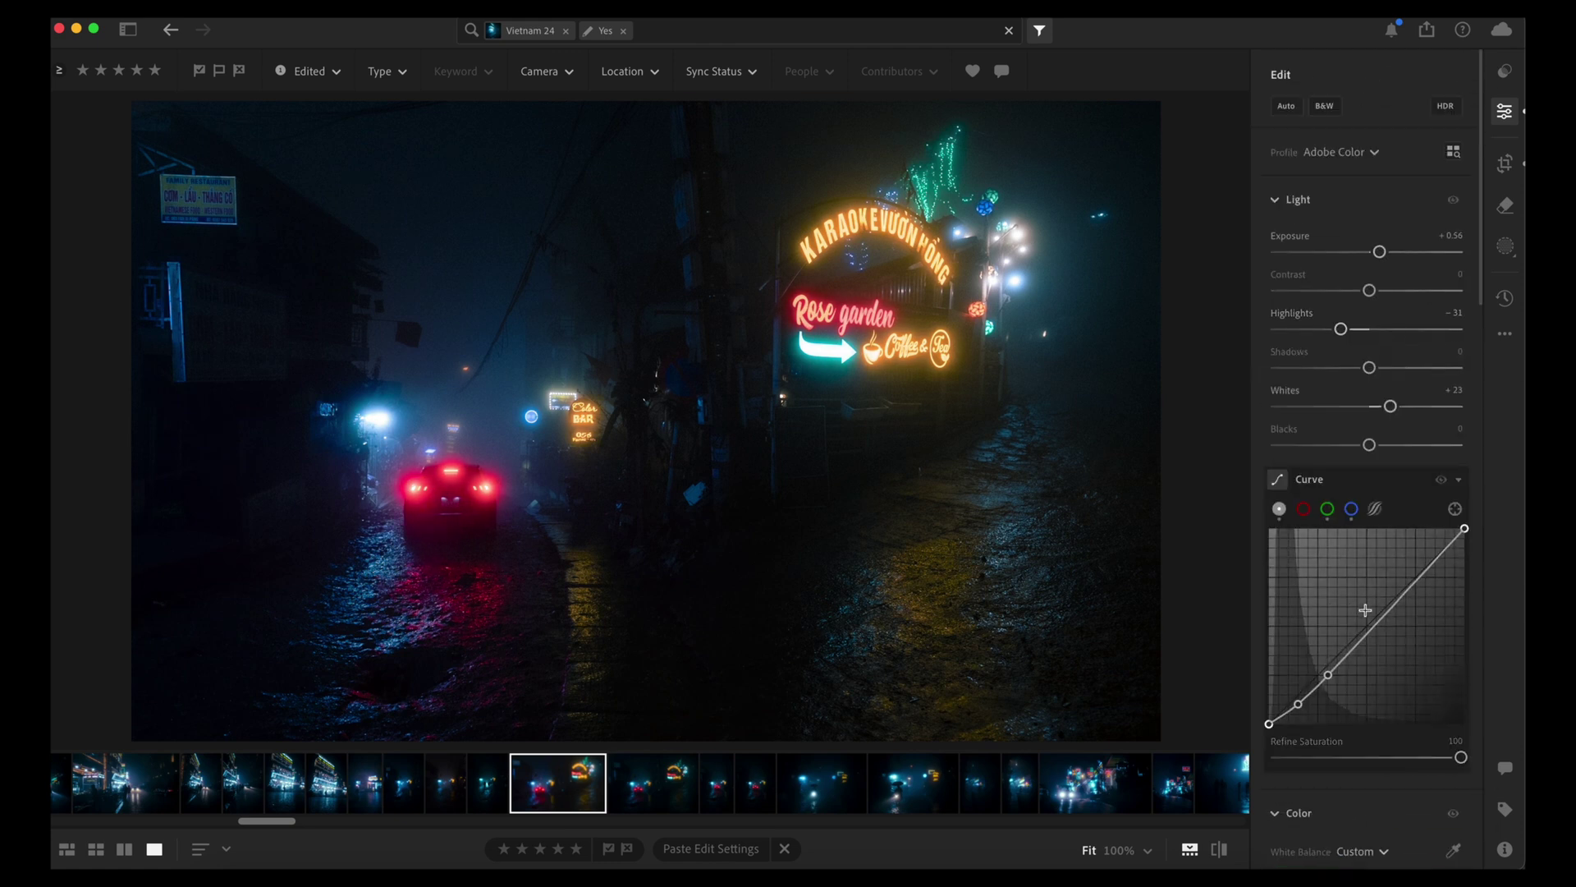
mouse_move(1331, 680)
left_mouse_down()
mouse_move(1302, 704)
mouse_move(1318, 694)
left_mouse_up()
left_click(1357, 639)
double_click(1317, 694)
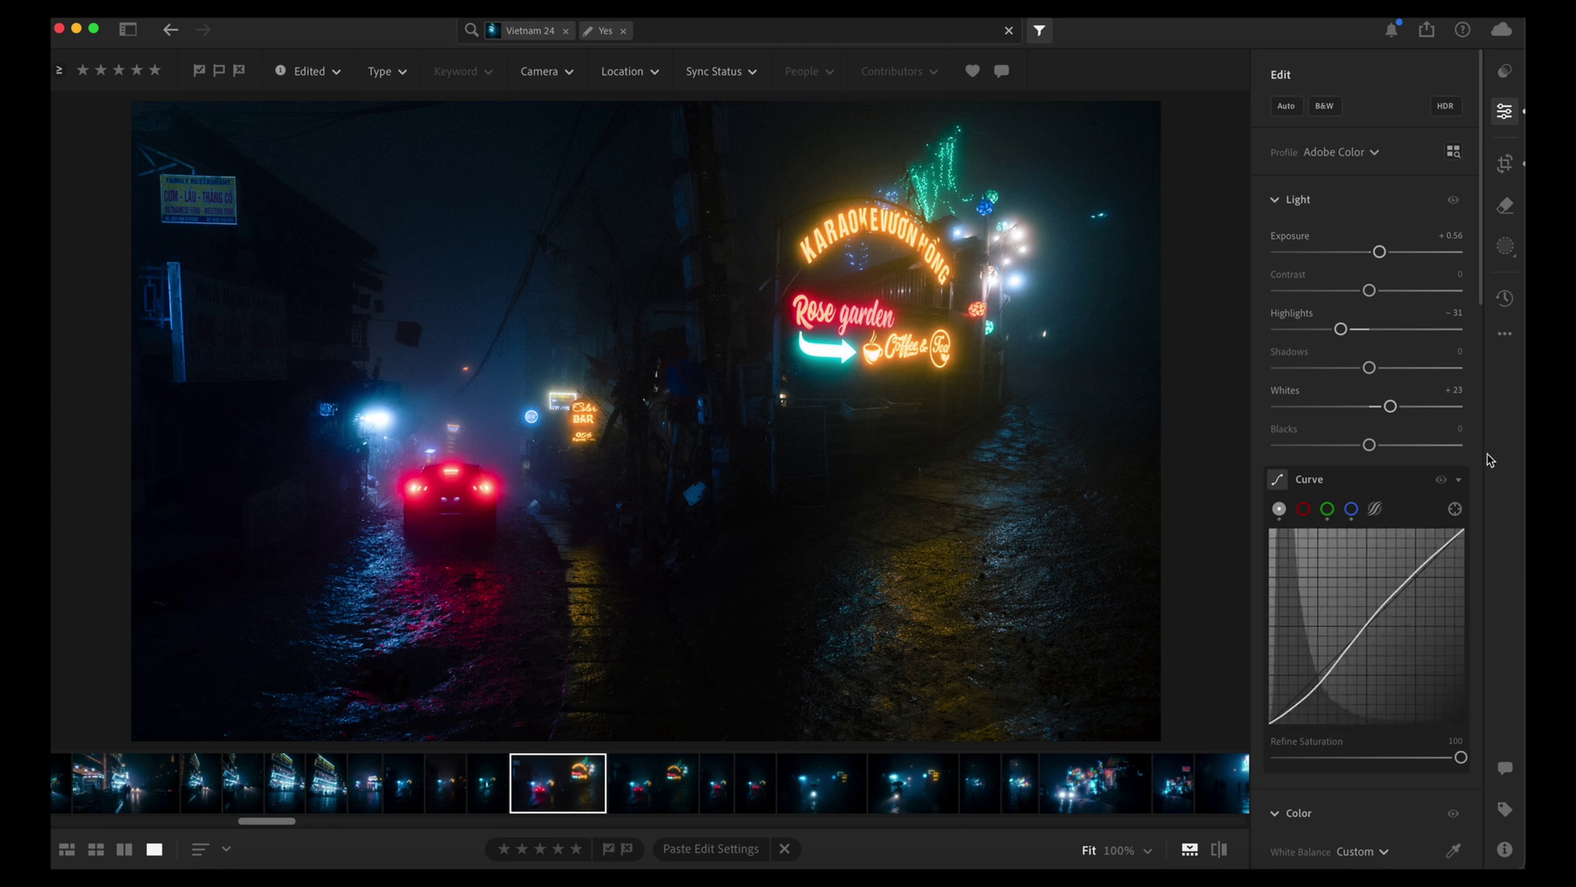
- Set Vignette to −9 and Dehaze to −11, reset Clarity, and show the Create New Mask options
scroll(1470, 468, "down", 15)
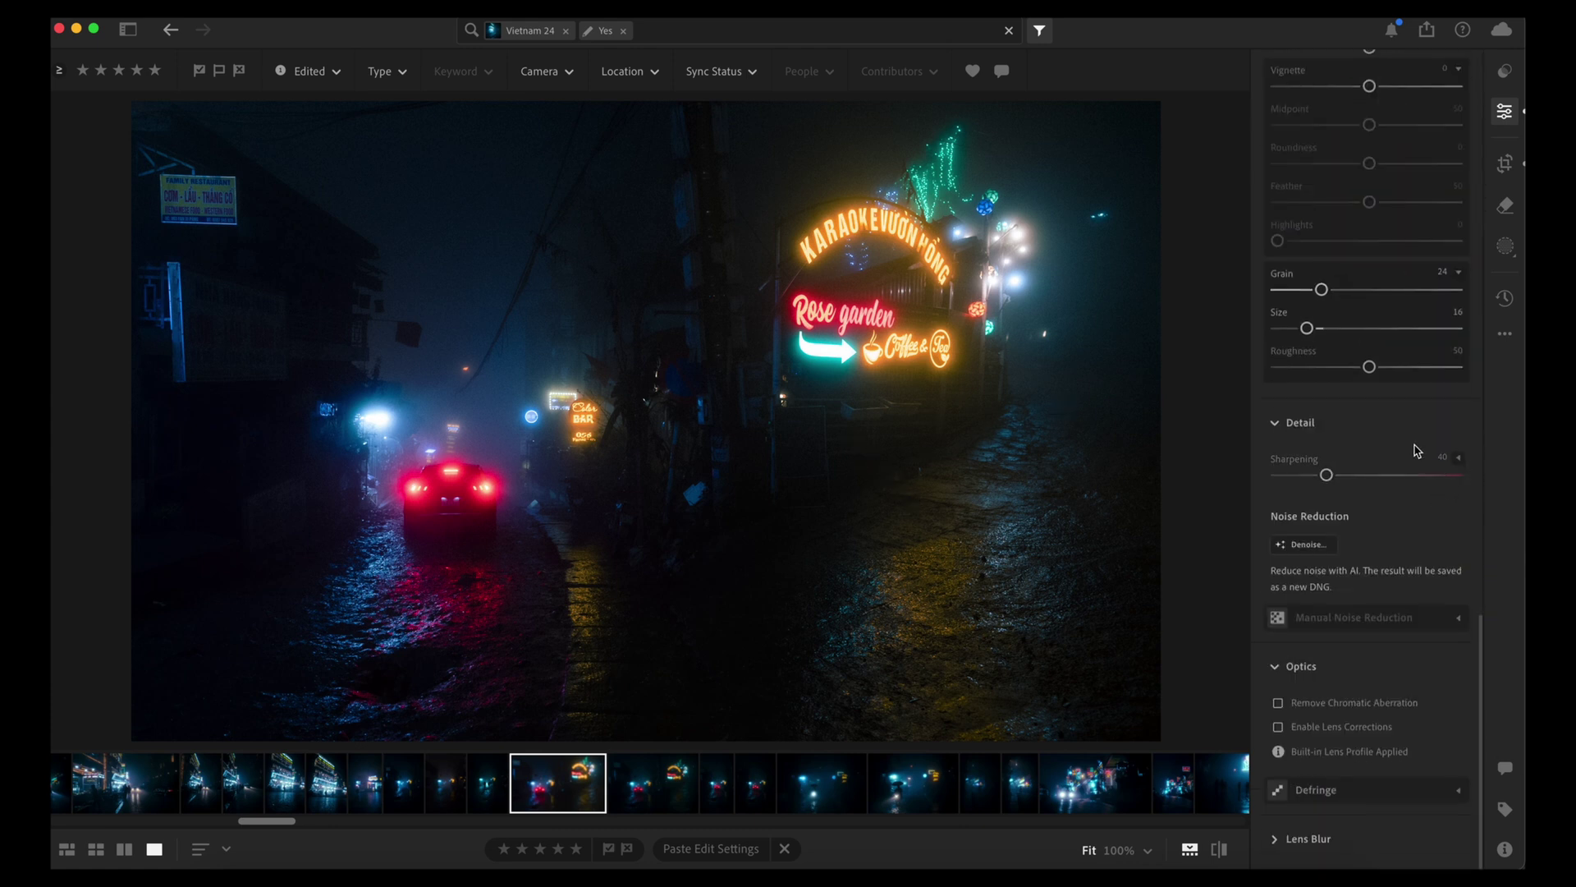
scroll(1380, 420, "up", 3)
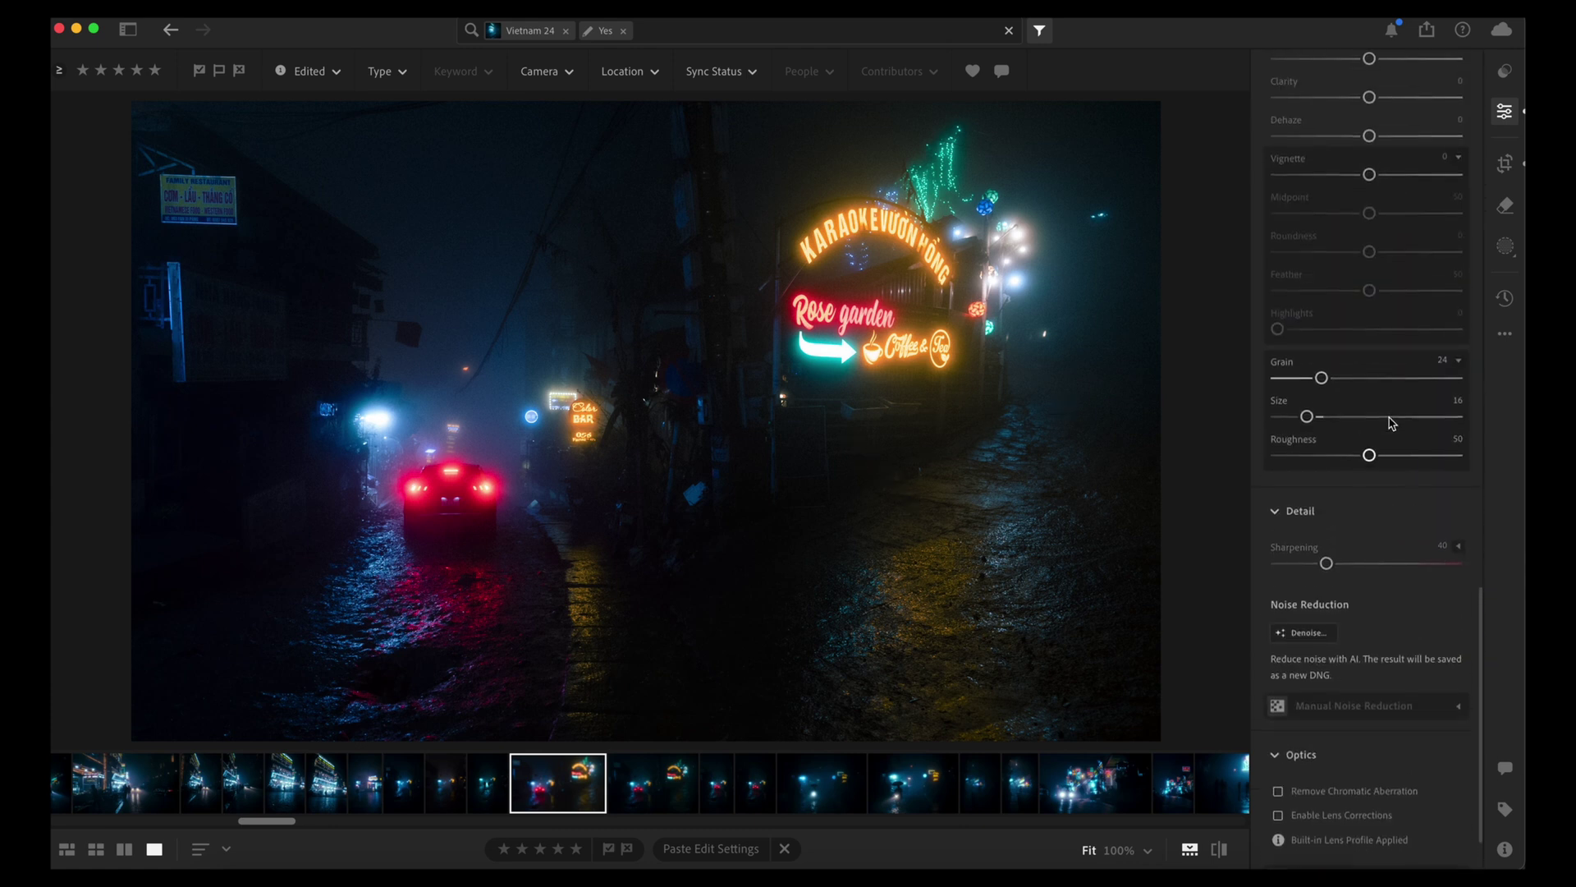
mouse_move(1369, 174)
left_mouse_down()
mouse_move(1358, 191)
mouse_move(1422, 192)
mouse_move(1358, 201)
mouse_move(1462, 173)
mouse_move(1347, 160)
left_mouse_up()
scroll(1429, 309, "up", 1)
scroll(1429, 308, "up", 1)
double_click(1346, 155)
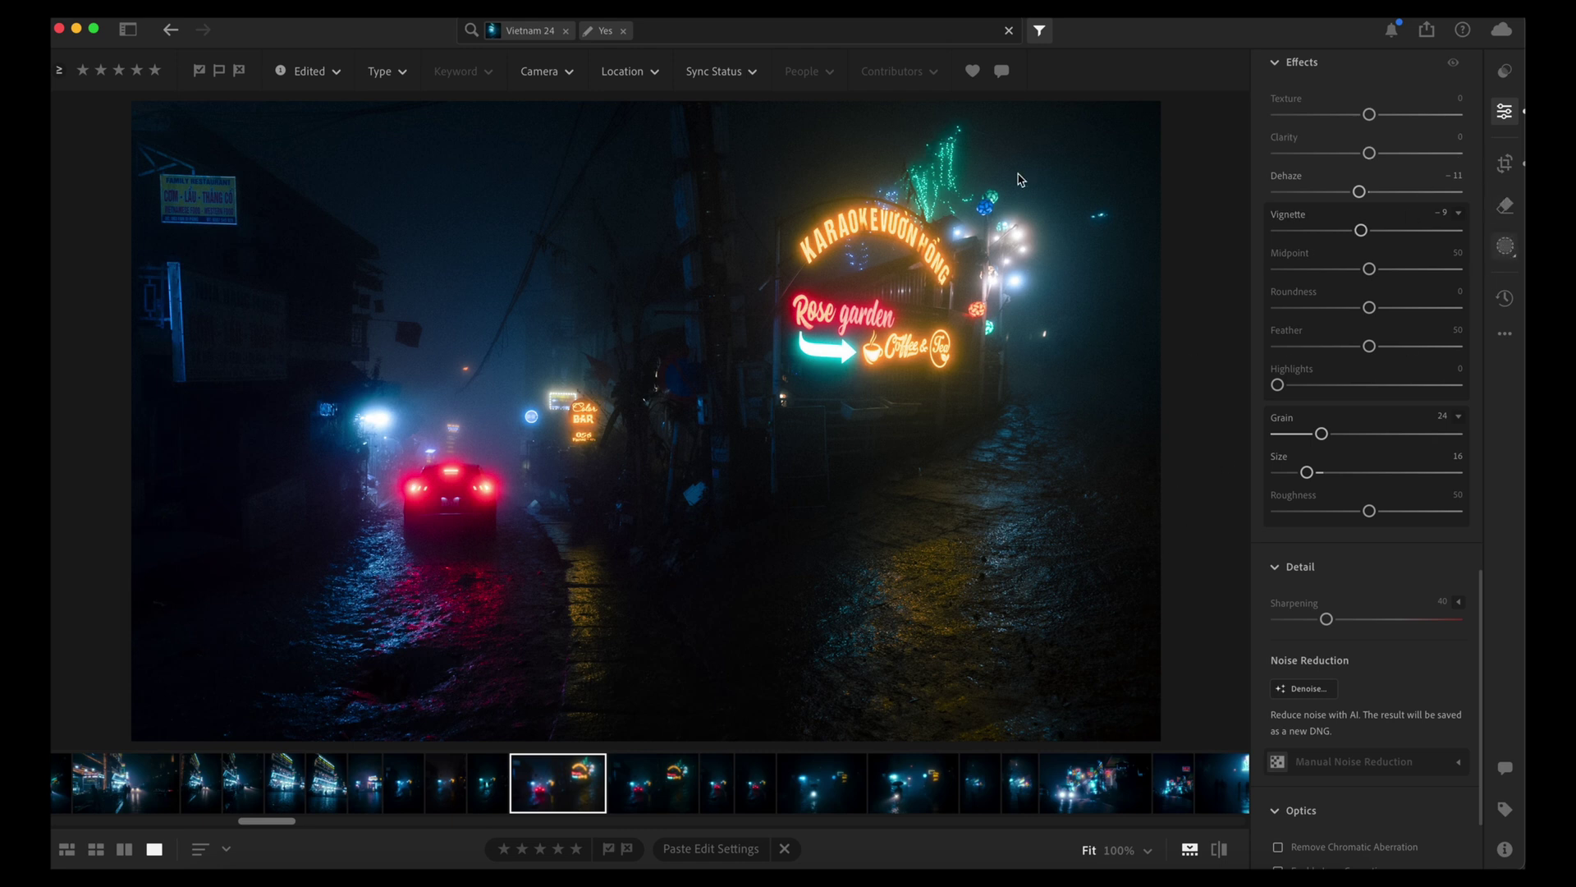
left_click(1509, 244)
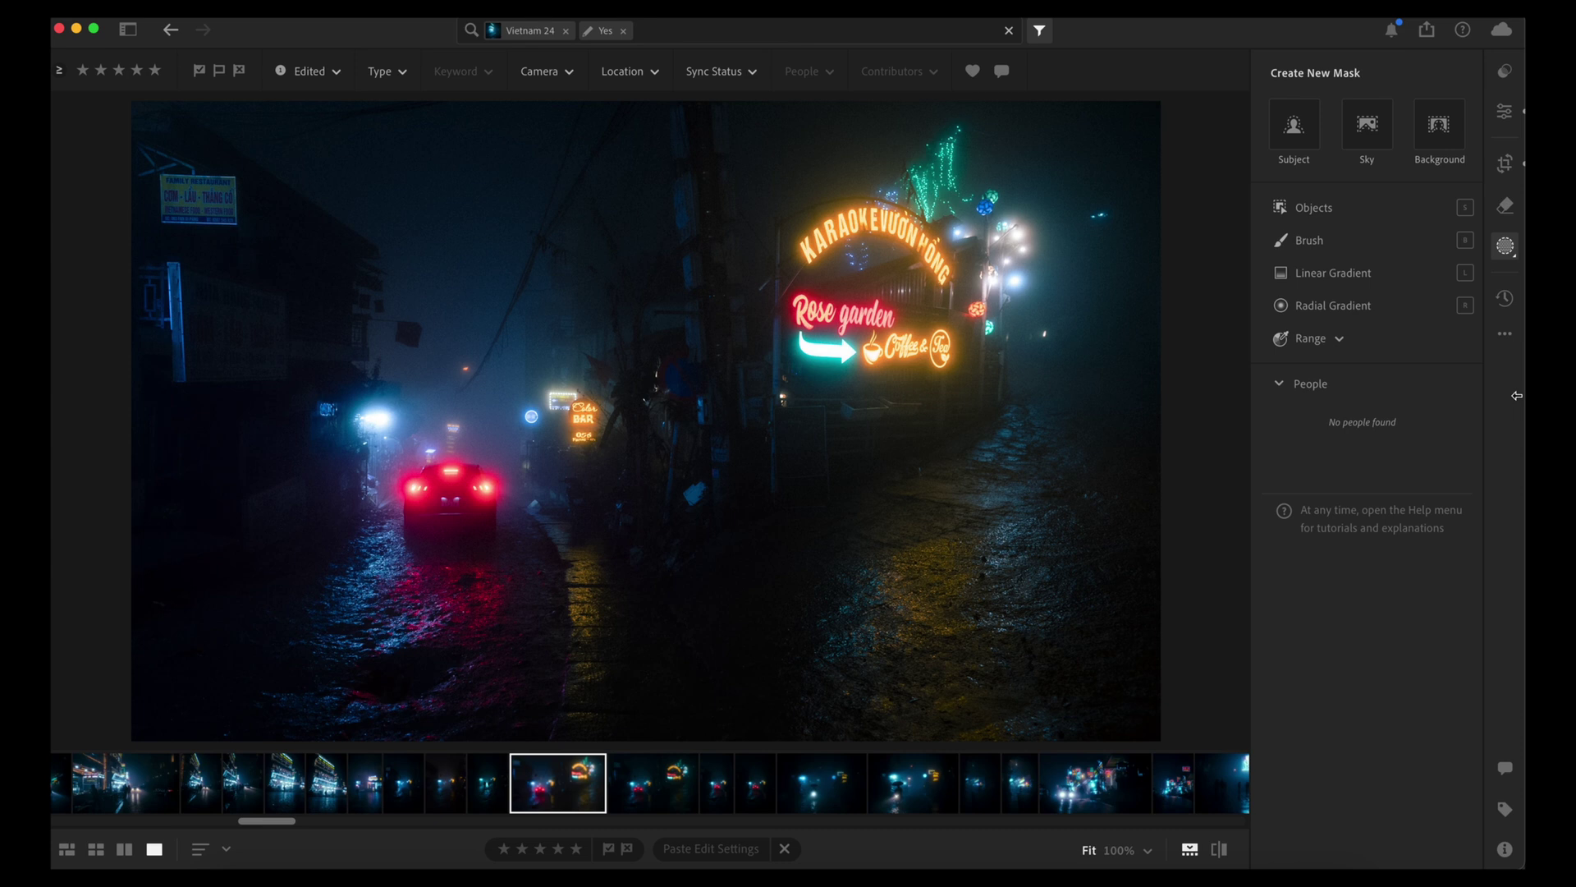
- Draw a Linear Gradient across the lower street, move it higher, and set its Clarity to −4
left_click(1338, 273)
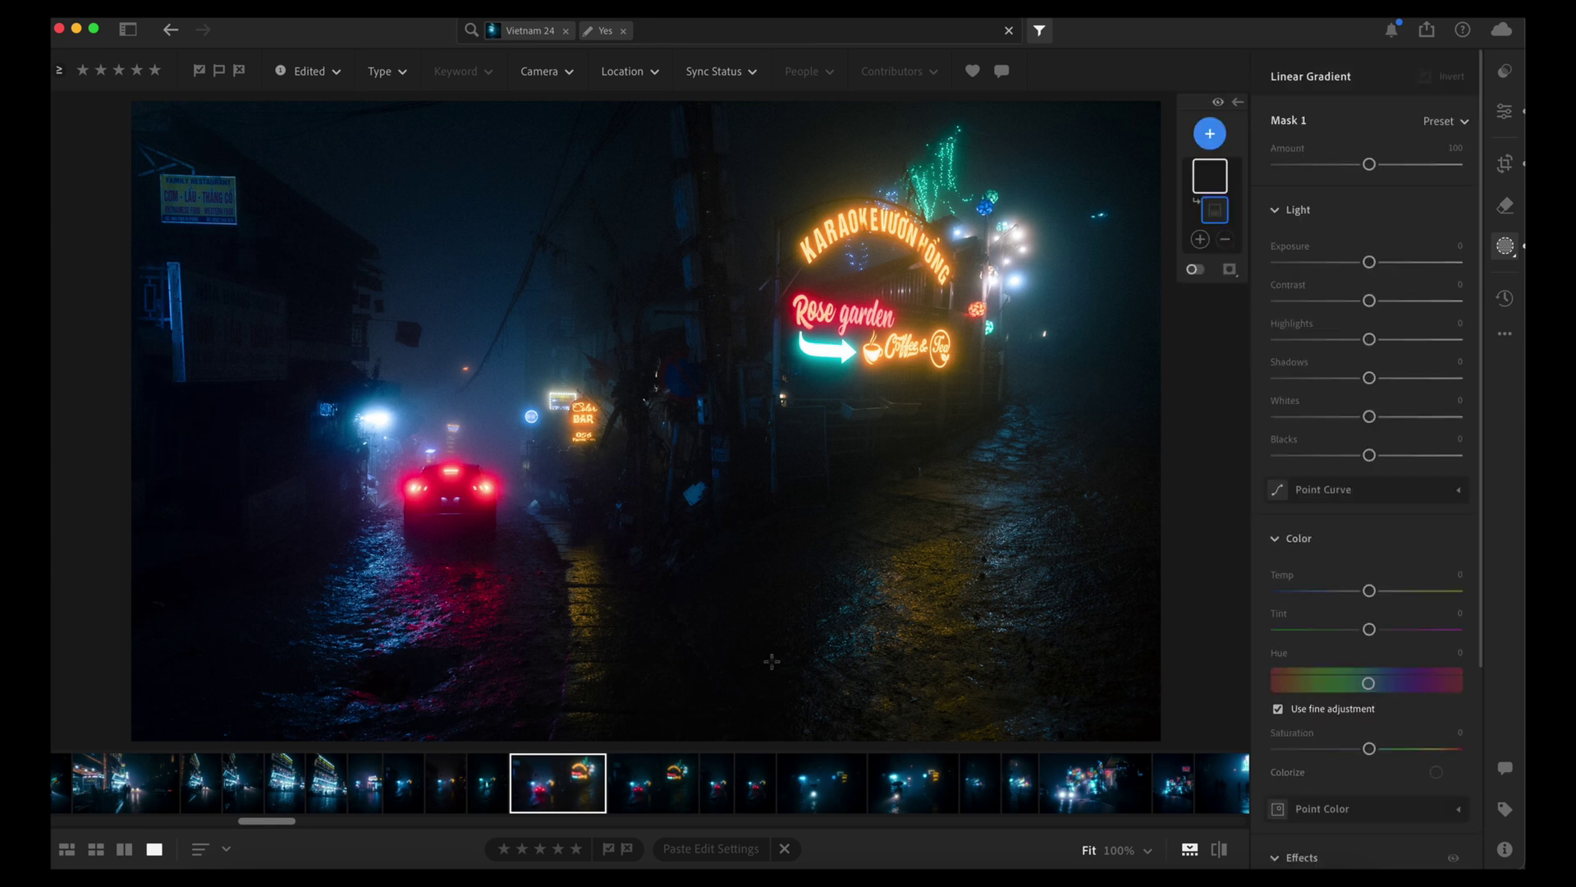
mouse_move(772, 655)
left_mouse_down()
mouse_move(719, 483)
mouse_move(732, 468)
left_mouse_up()
left_click_drag(761, 556, 757, 513)
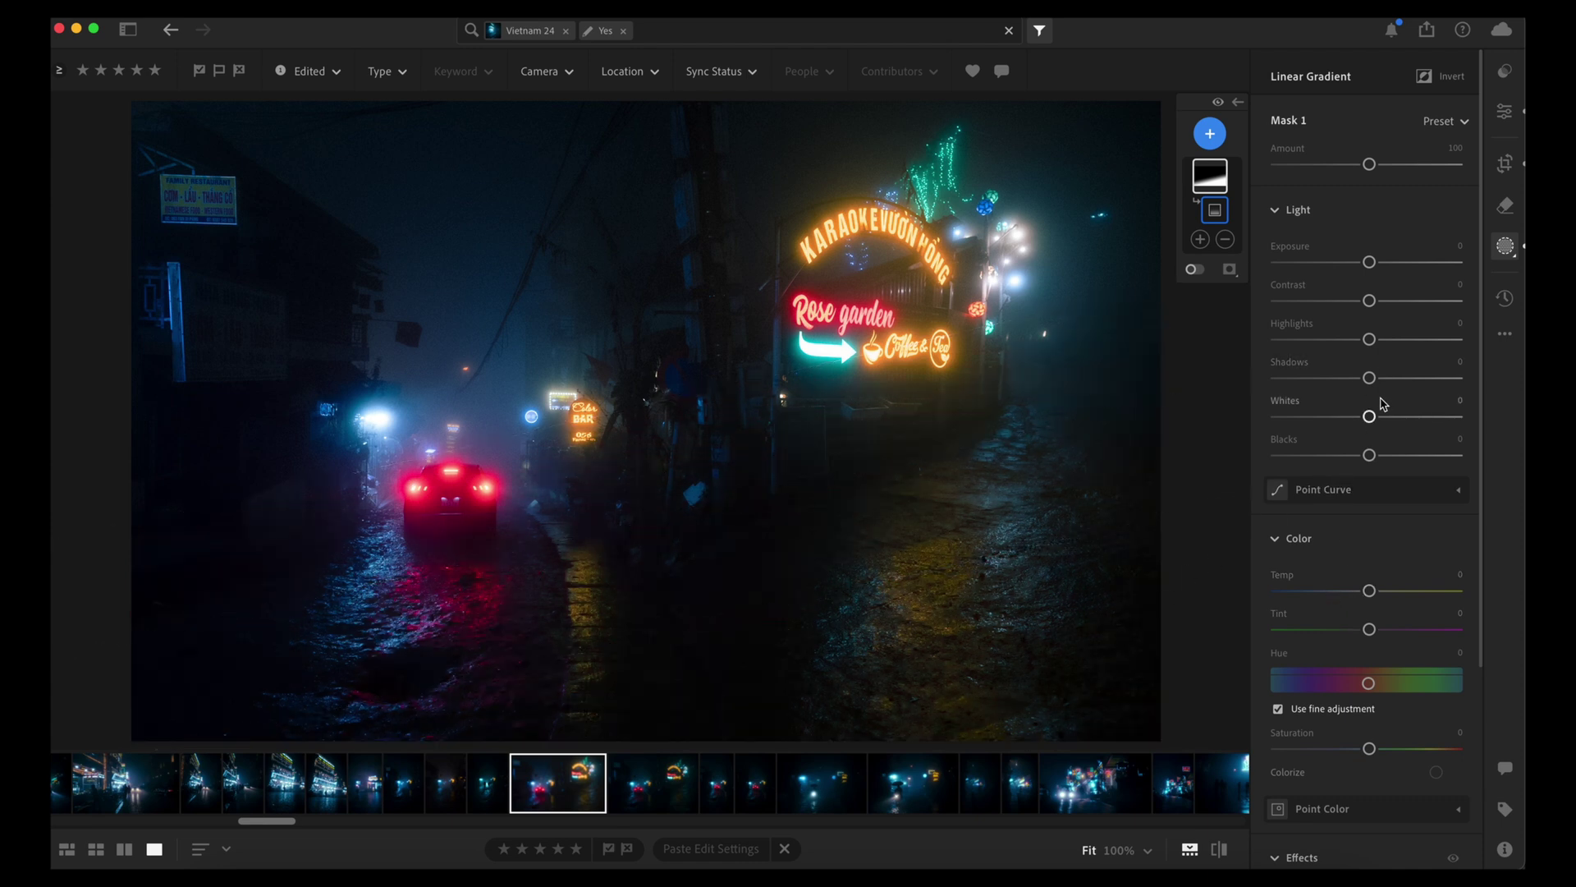
scroll(1396, 419, "down", 3)
scroll(1426, 640, "down", 1)
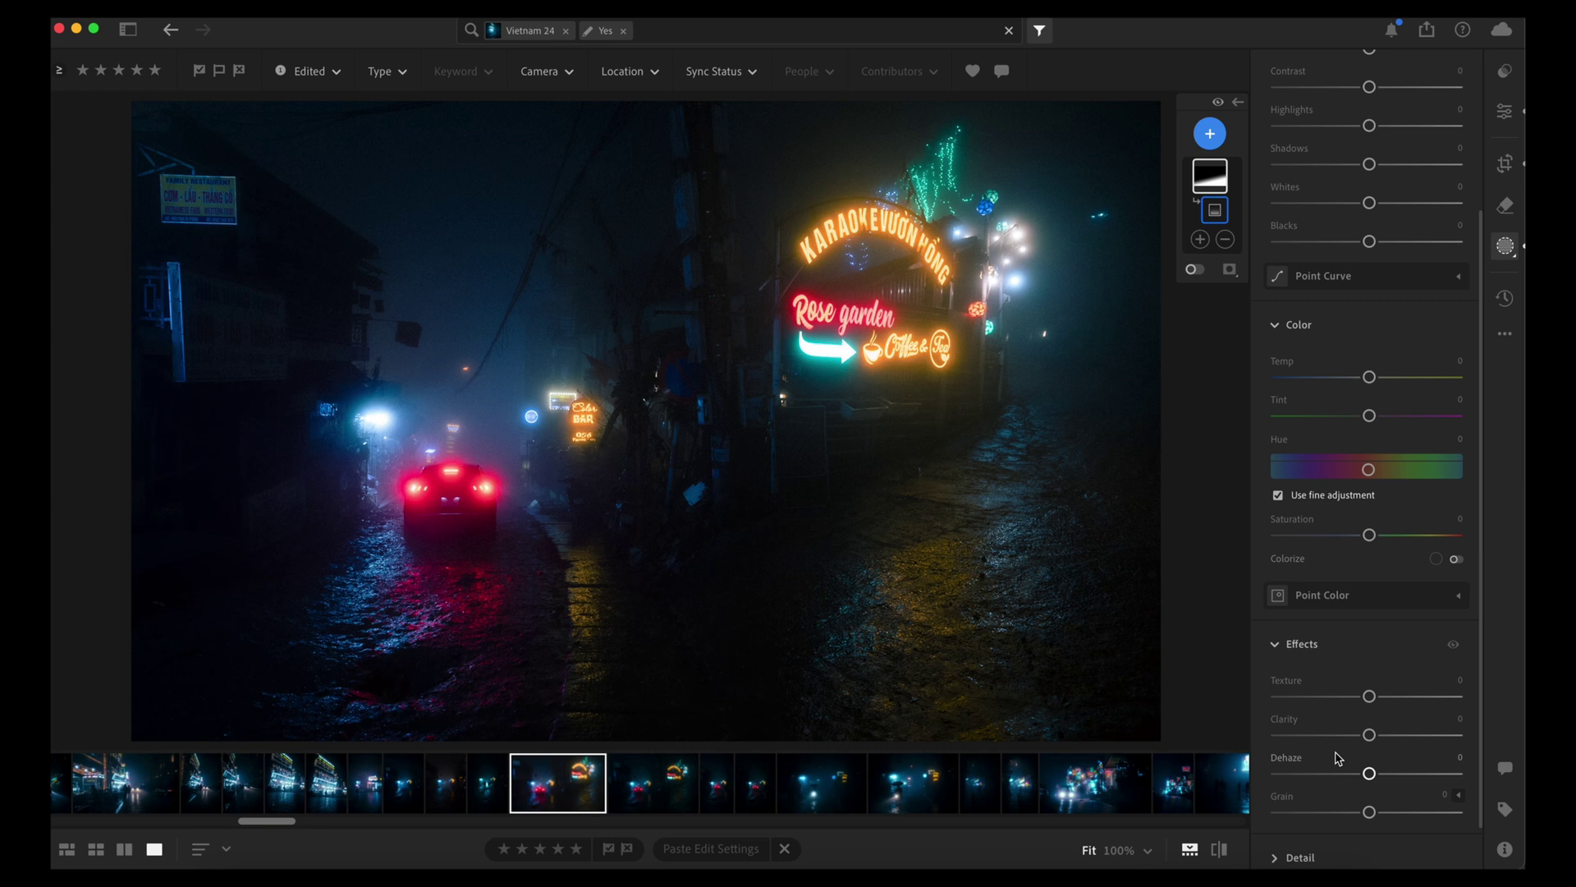
mouse_move(1369, 735)
left_mouse_down()
mouse_move(1412, 739)
mouse_move(1366, 739)
left_mouse_up()
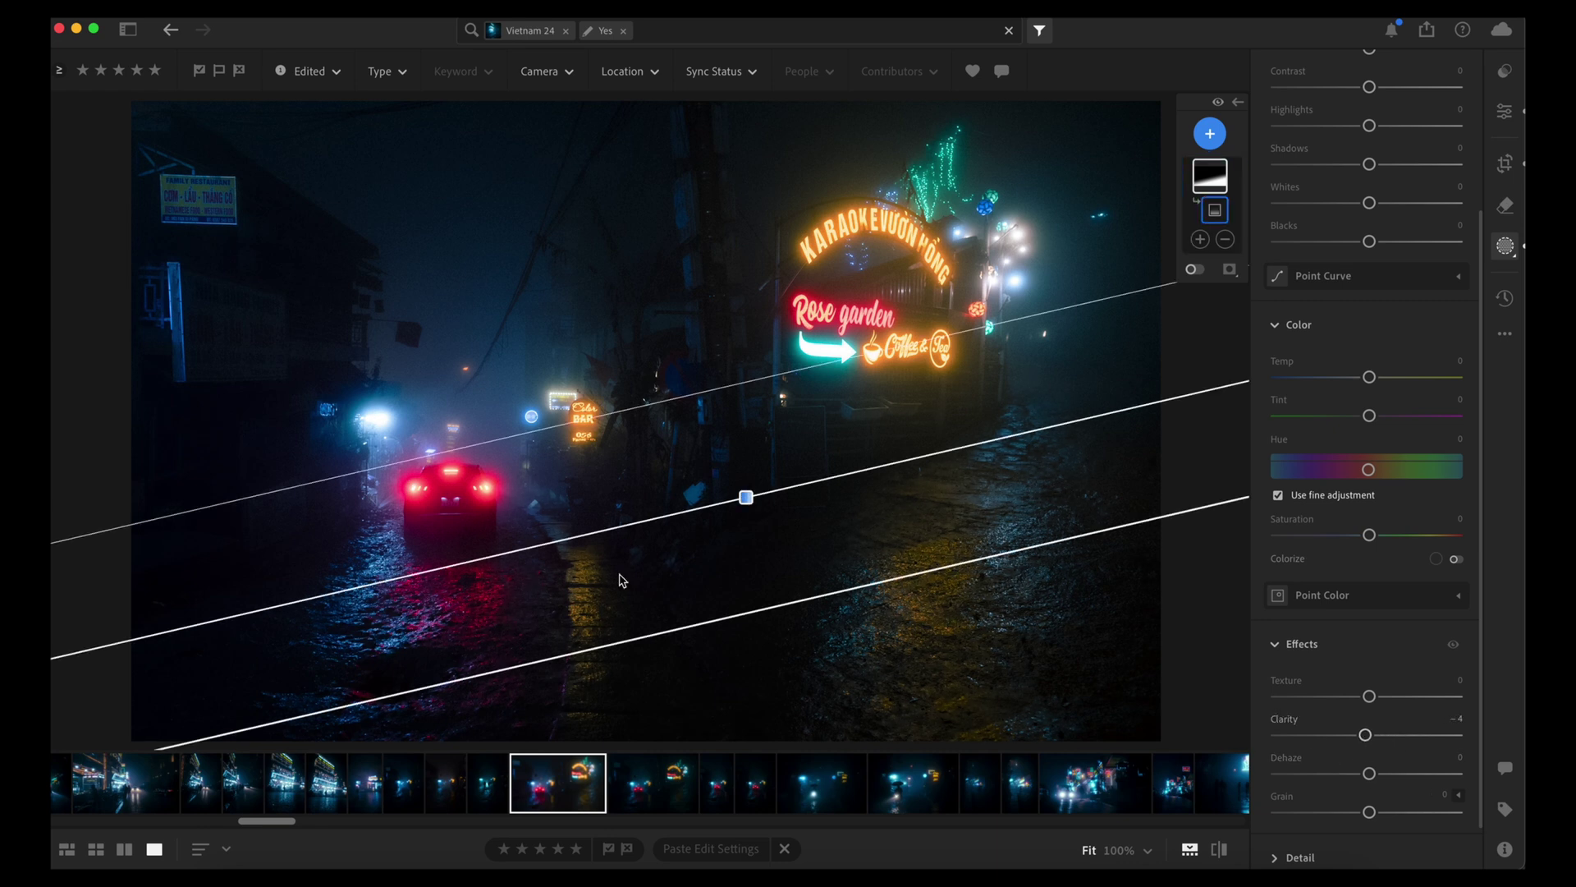
- Back in global edits, deepen Shadows to −27
left_click(1505, 112)
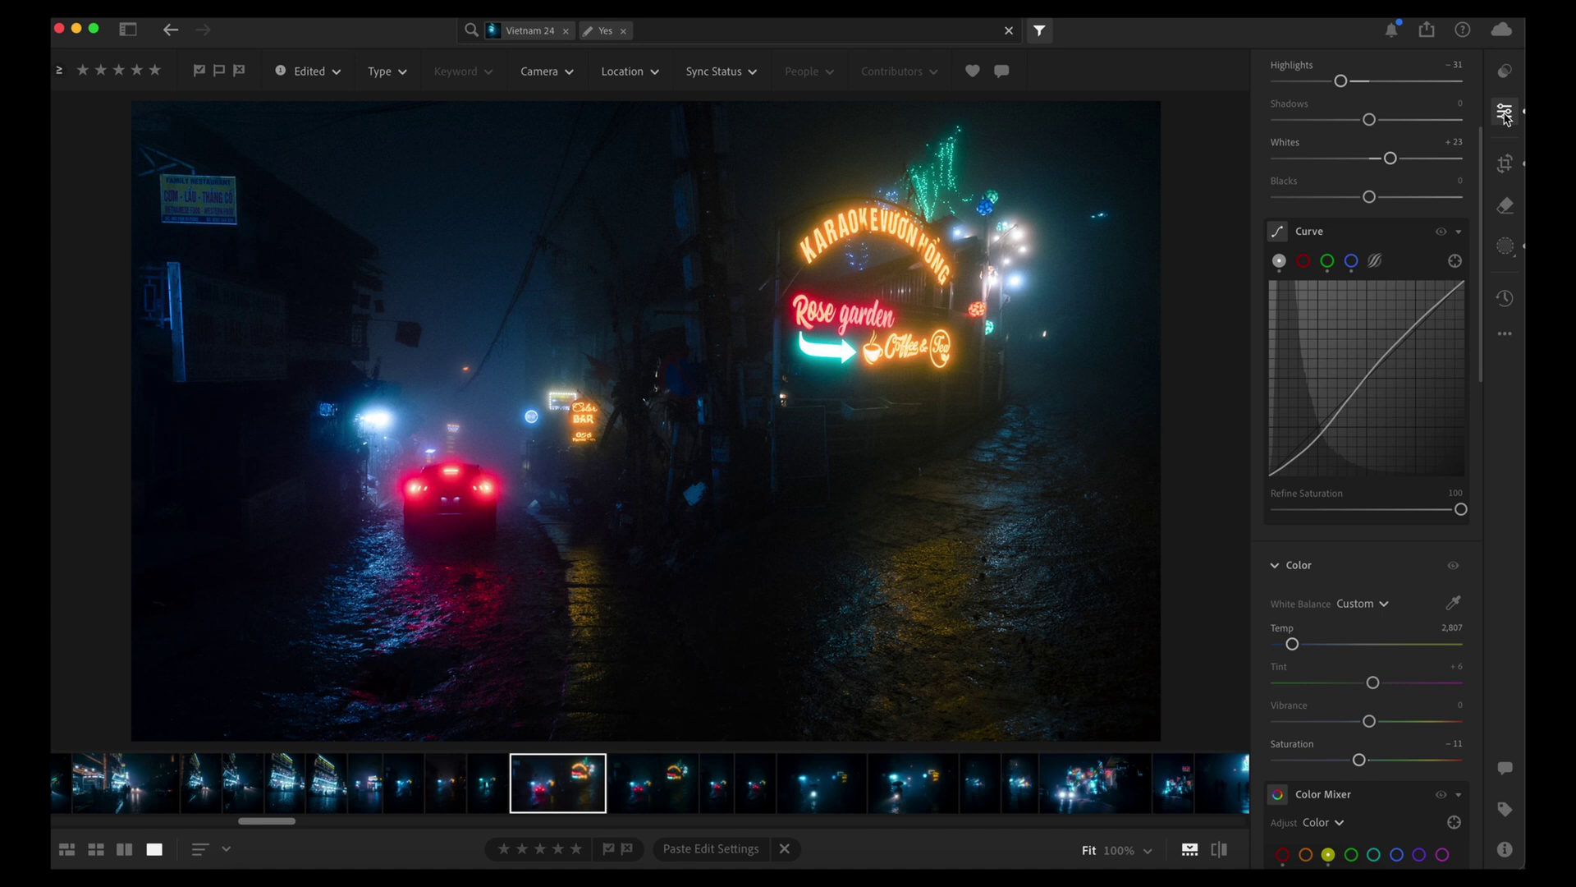
scroll(1340, 466, "down", 5)
scroll(1349, 511, "down", 6)
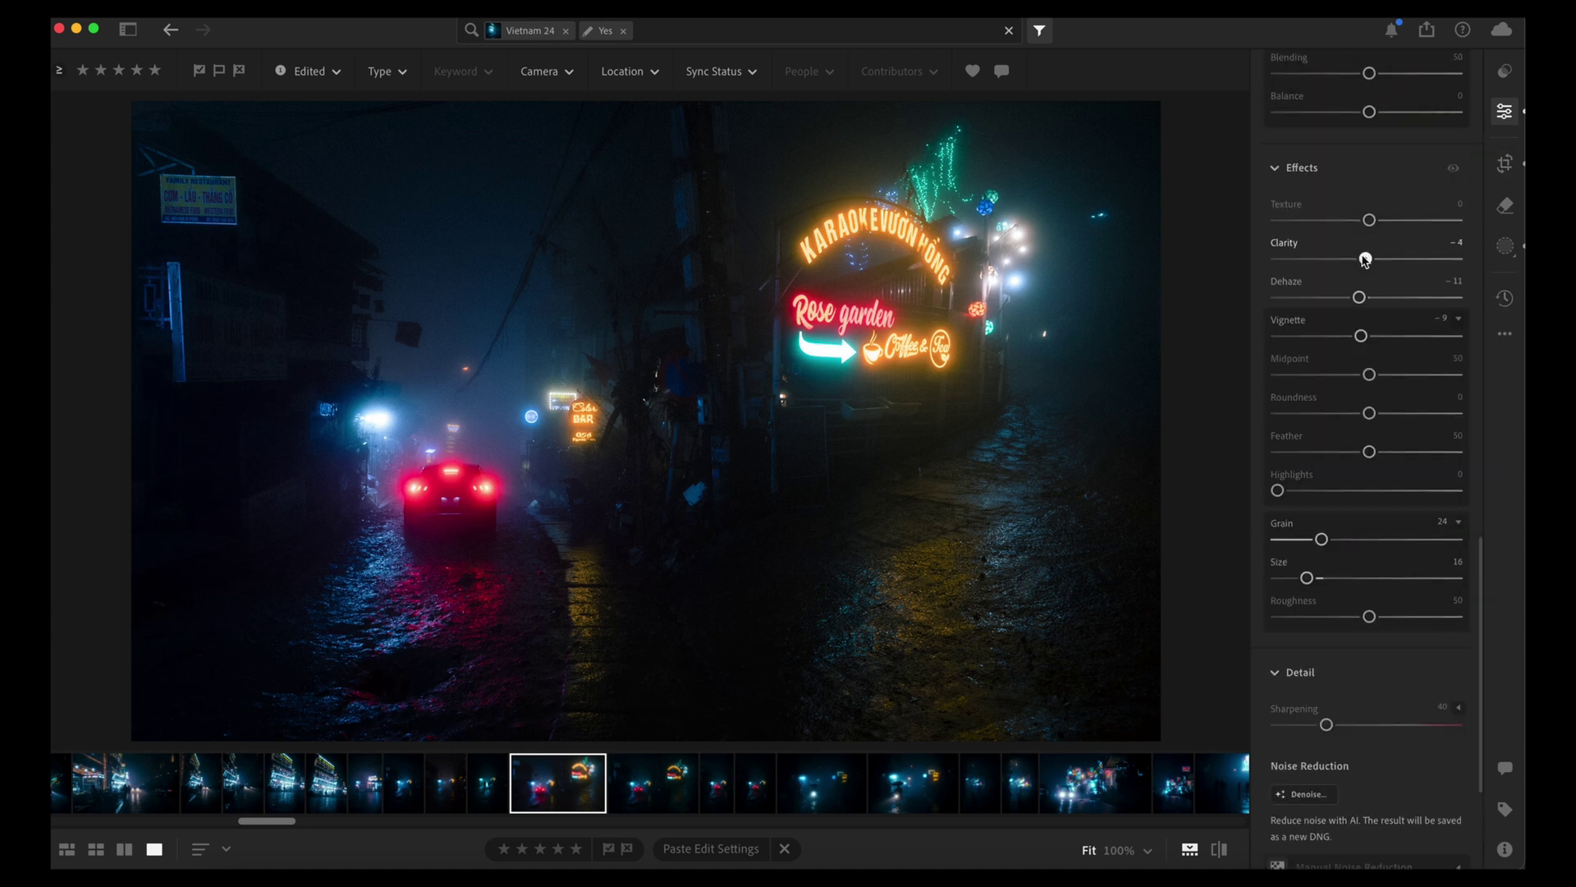
left_click_drag(1367, 259, 1355, 259)
scroll(1376, 369, "up", 15)
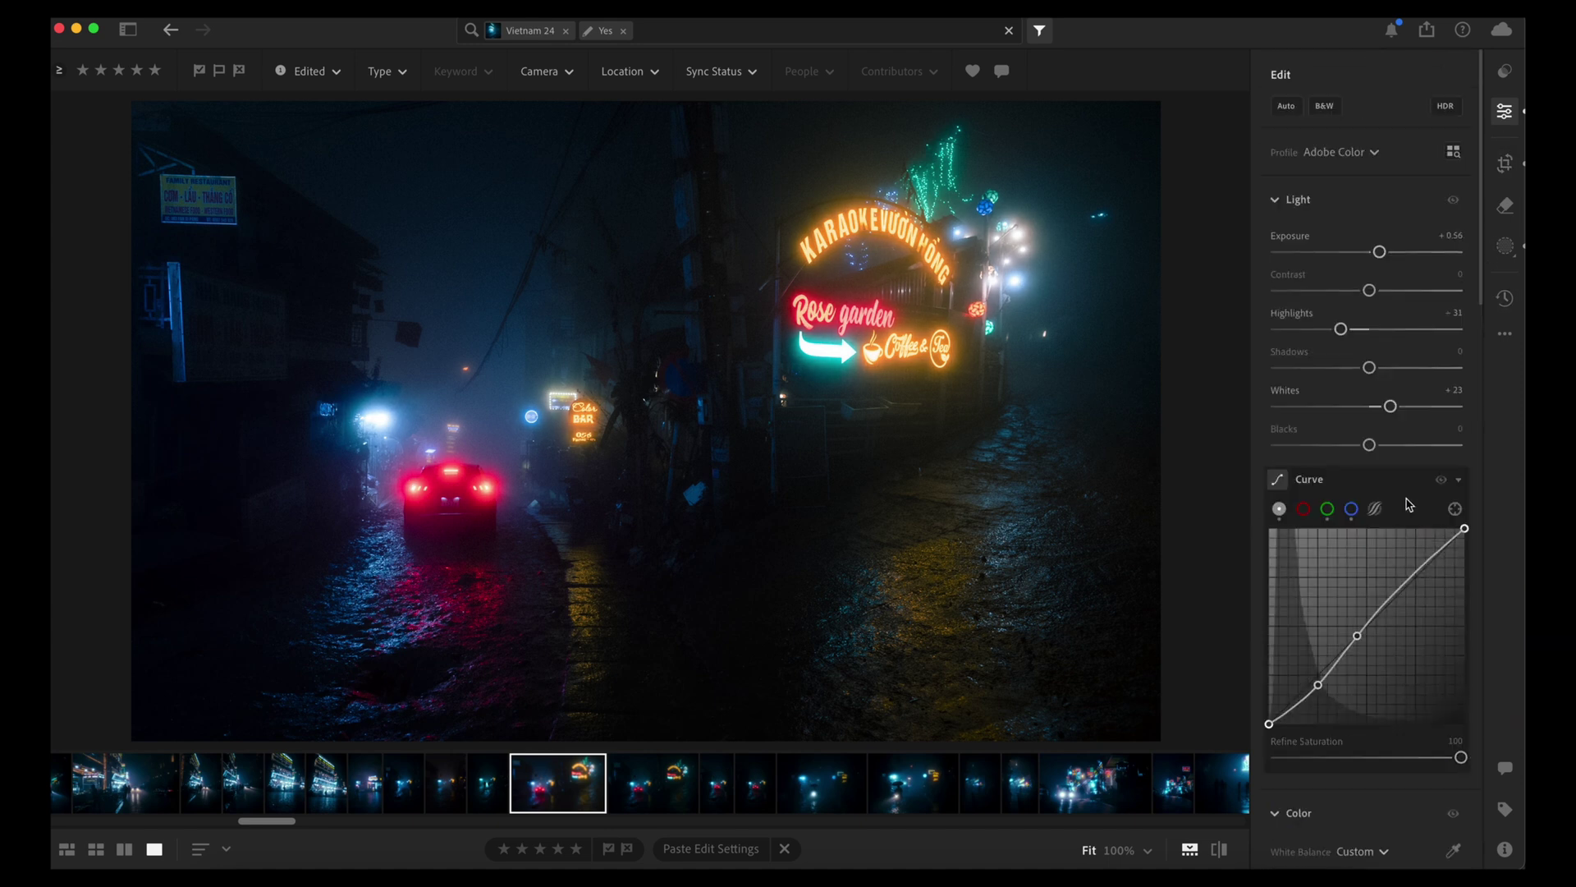
mouse_move(1368, 367)
left_mouse_down()
mouse_move(1302, 367)
mouse_move(1344, 370)
left_mouse_up()
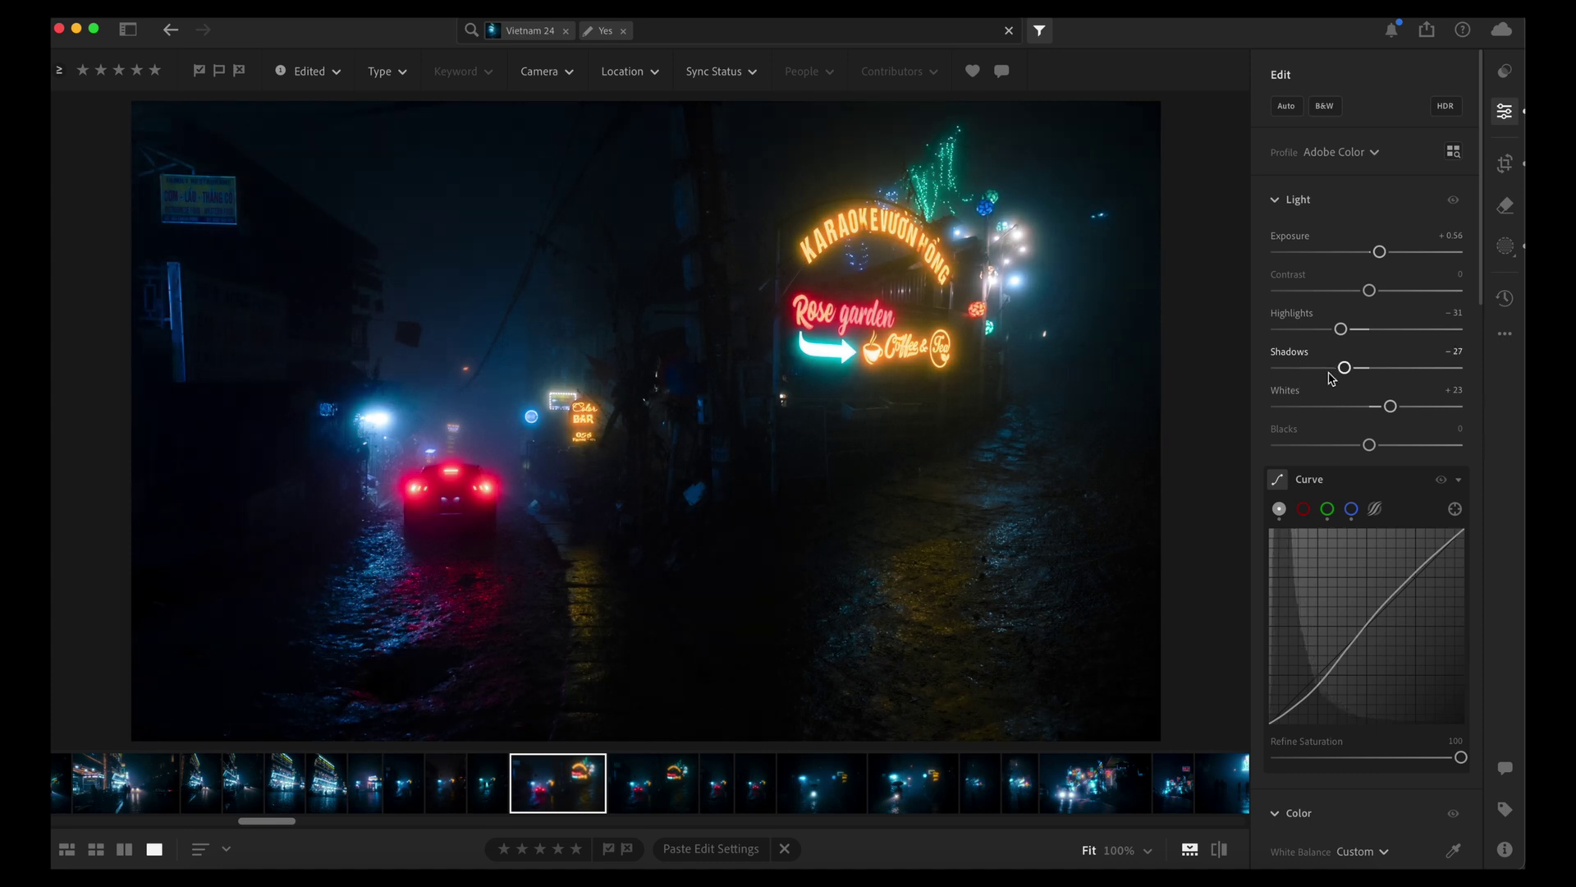
- Set yellows to Hue −55 and Saturation +51, shift Blue Hue to −33, reset Blue Saturation
scroll(1396, 410, "down", 4)
scroll(1415, 460, "down", 3)
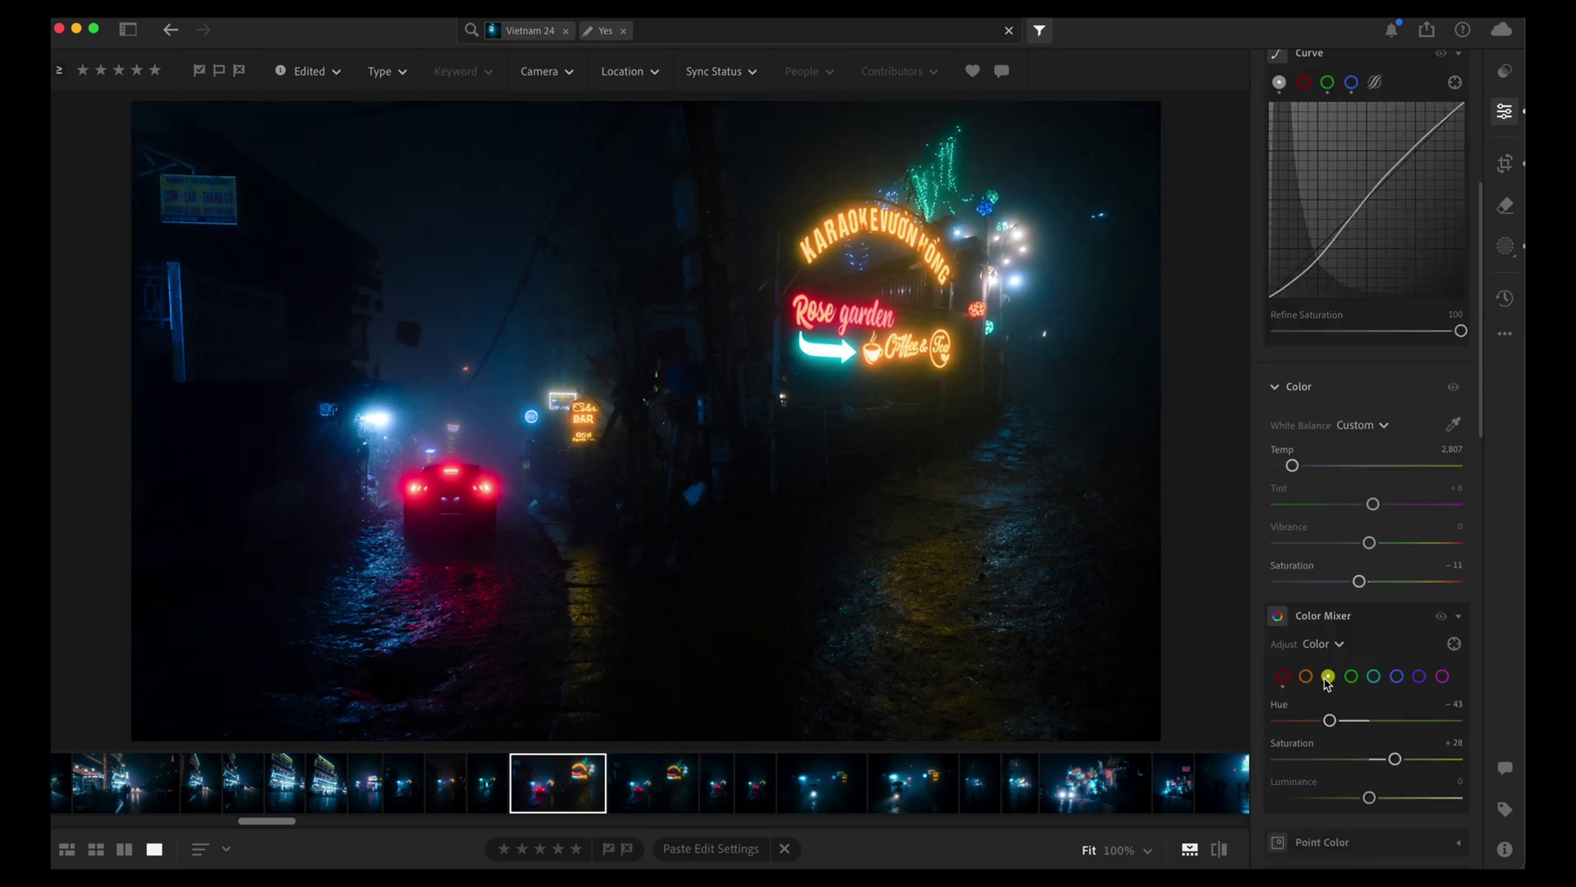
mouse_move(1395, 759)
left_mouse_down()
mouse_move(1450, 760)
mouse_move(1412, 762)
mouse_move(1425, 762)
left_mouse_up()
mouse_move(1330, 720)
left_mouse_down()
mouse_move(1288, 719)
mouse_move(1321, 721)
left_mouse_up()
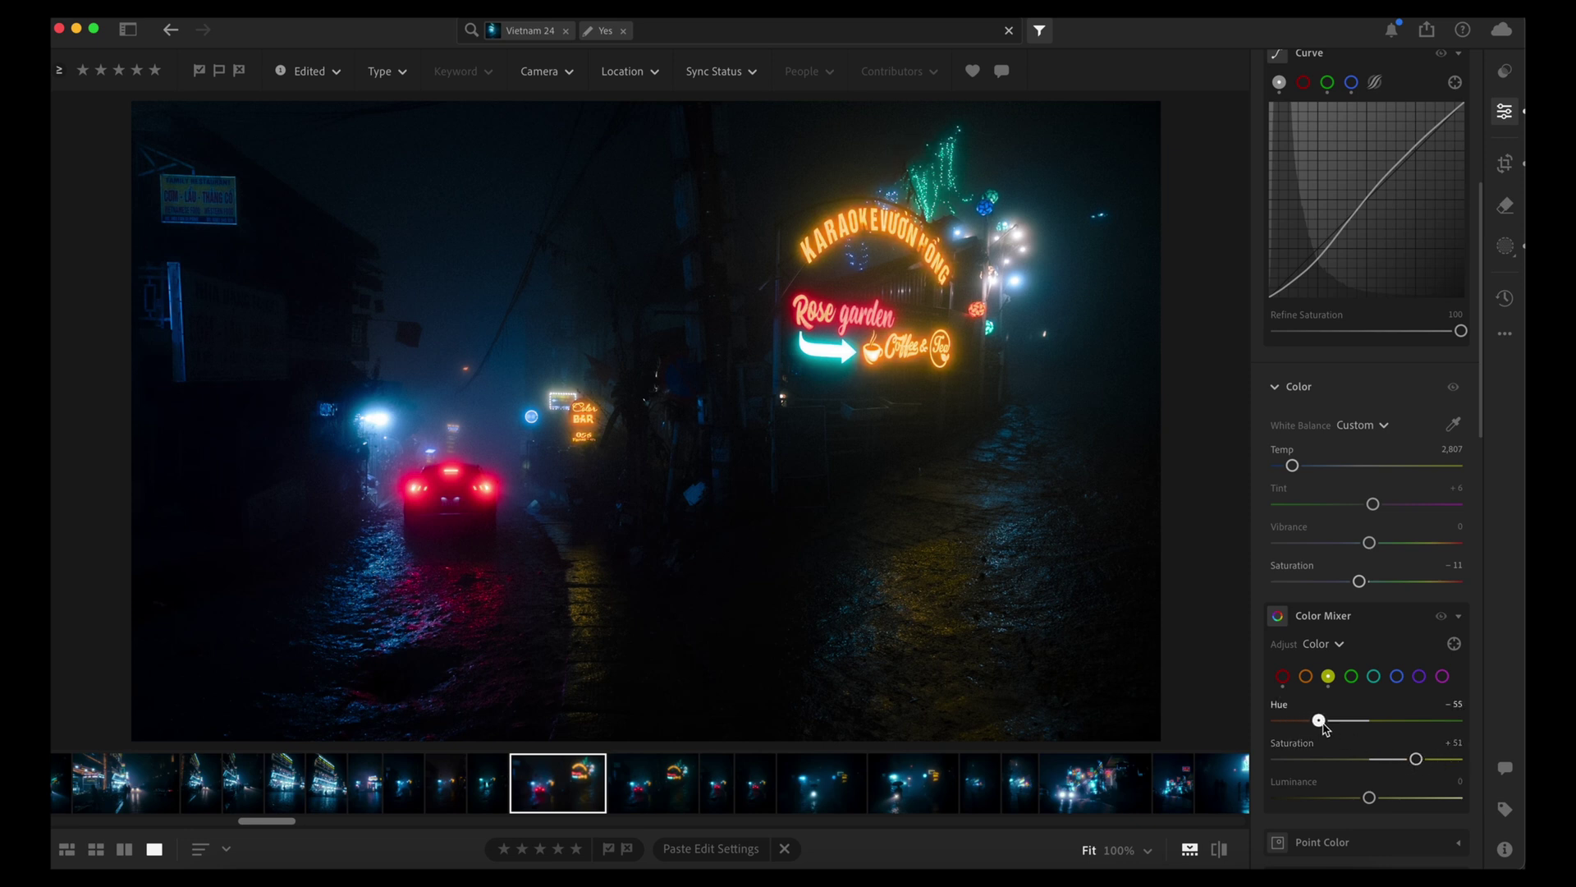
left_click(1398, 677)
left_click_drag(1369, 720, 1398, 758)
double_click(1398, 759)
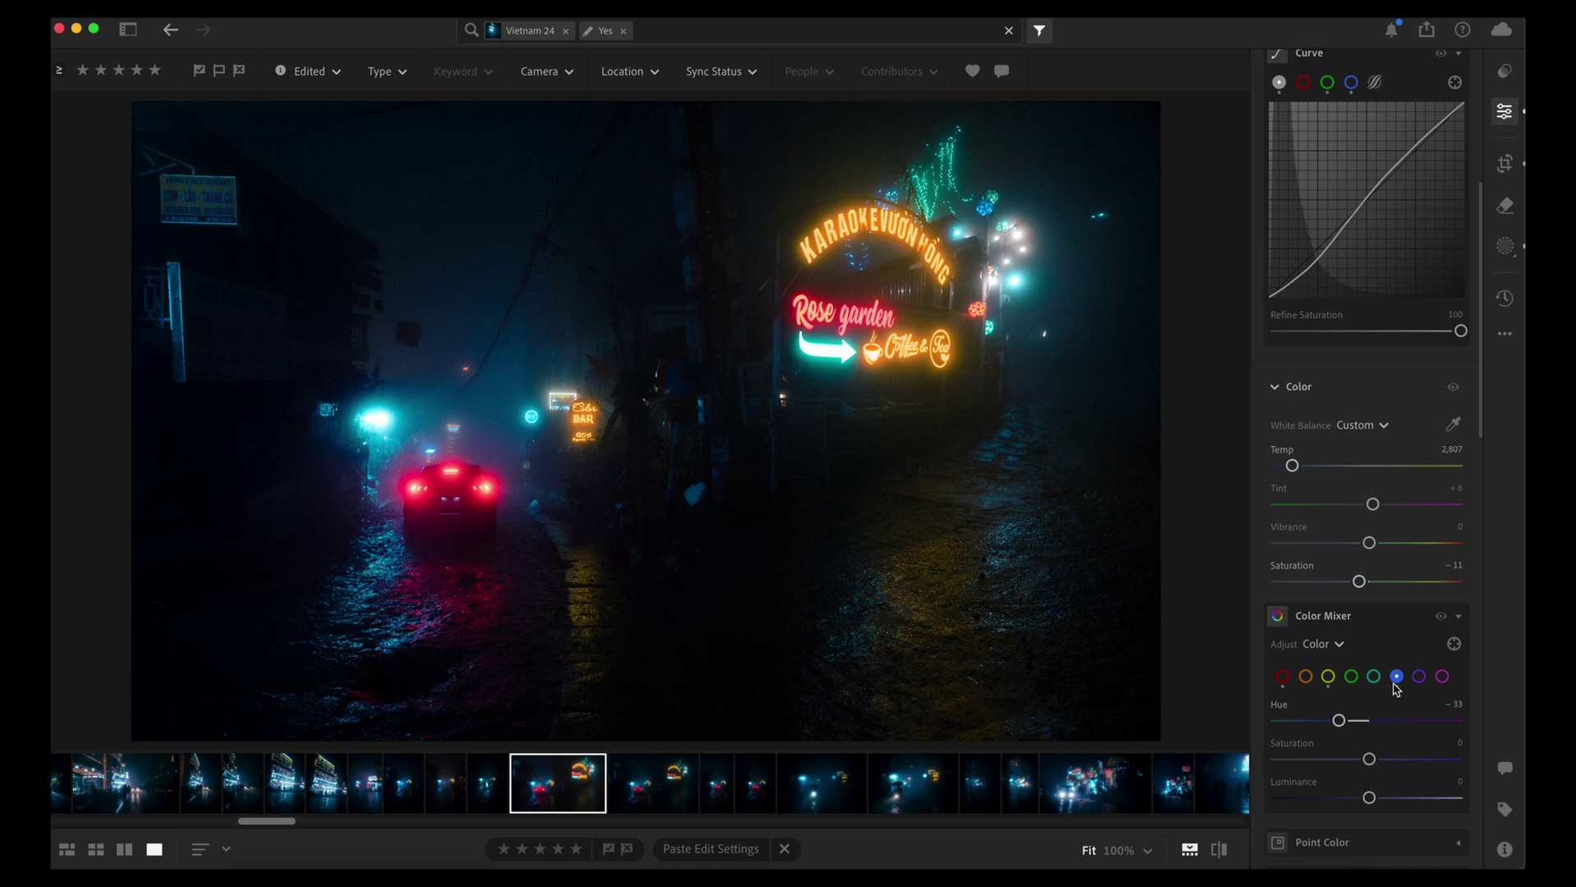
- Enable the Color Mixer's on-photo Hue tool, trying and undoing hue shifts on the blue and purple lights
left_click(1454, 645)
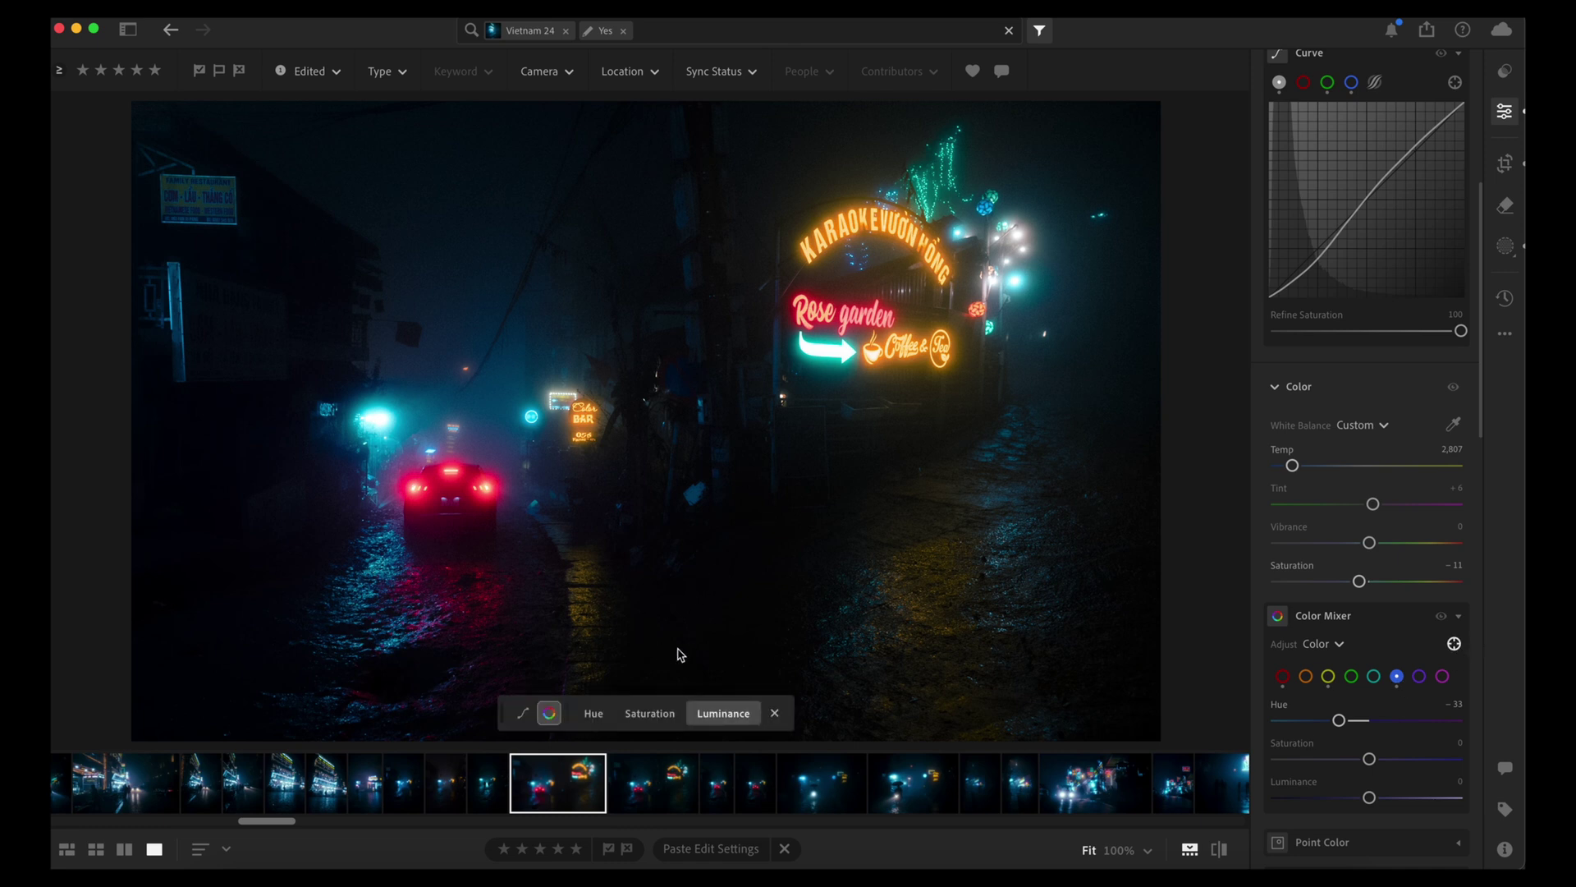
left_click(607, 716)
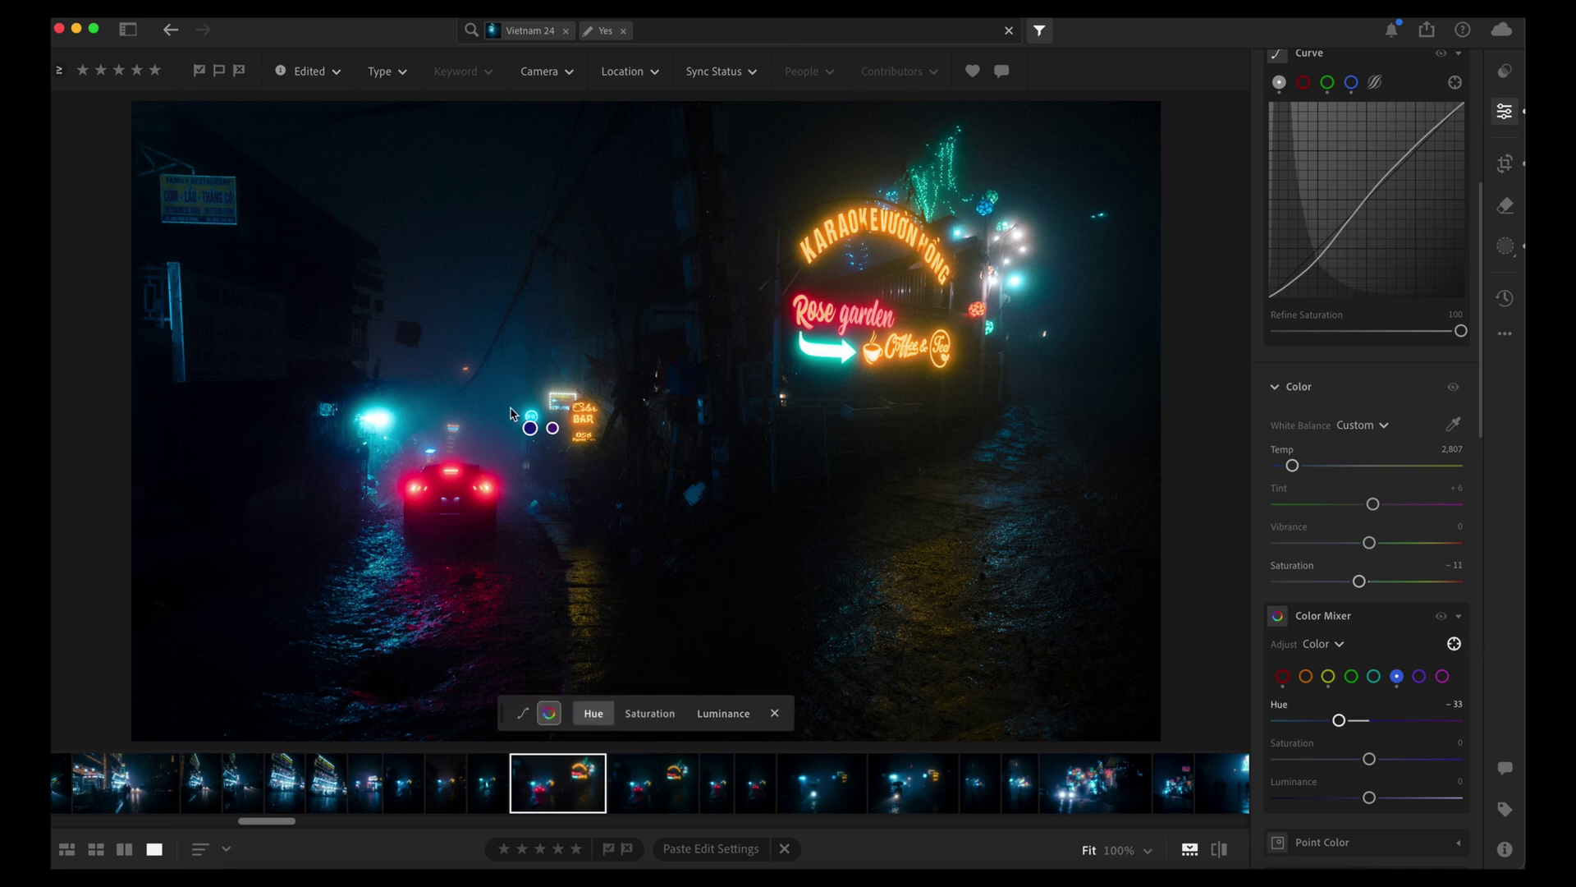
left_click_drag(511, 413, 459, 390)
key("super+z")
mouse_move(490, 257)
left_mouse_down()
mouse_move(560, 257)
mouse_move(412, 254)
mouse_move(514, 254)
mouse_move(488, 261)
left_mouse_up()
key("super+z")
scroll(1363, 492, "down", 3)
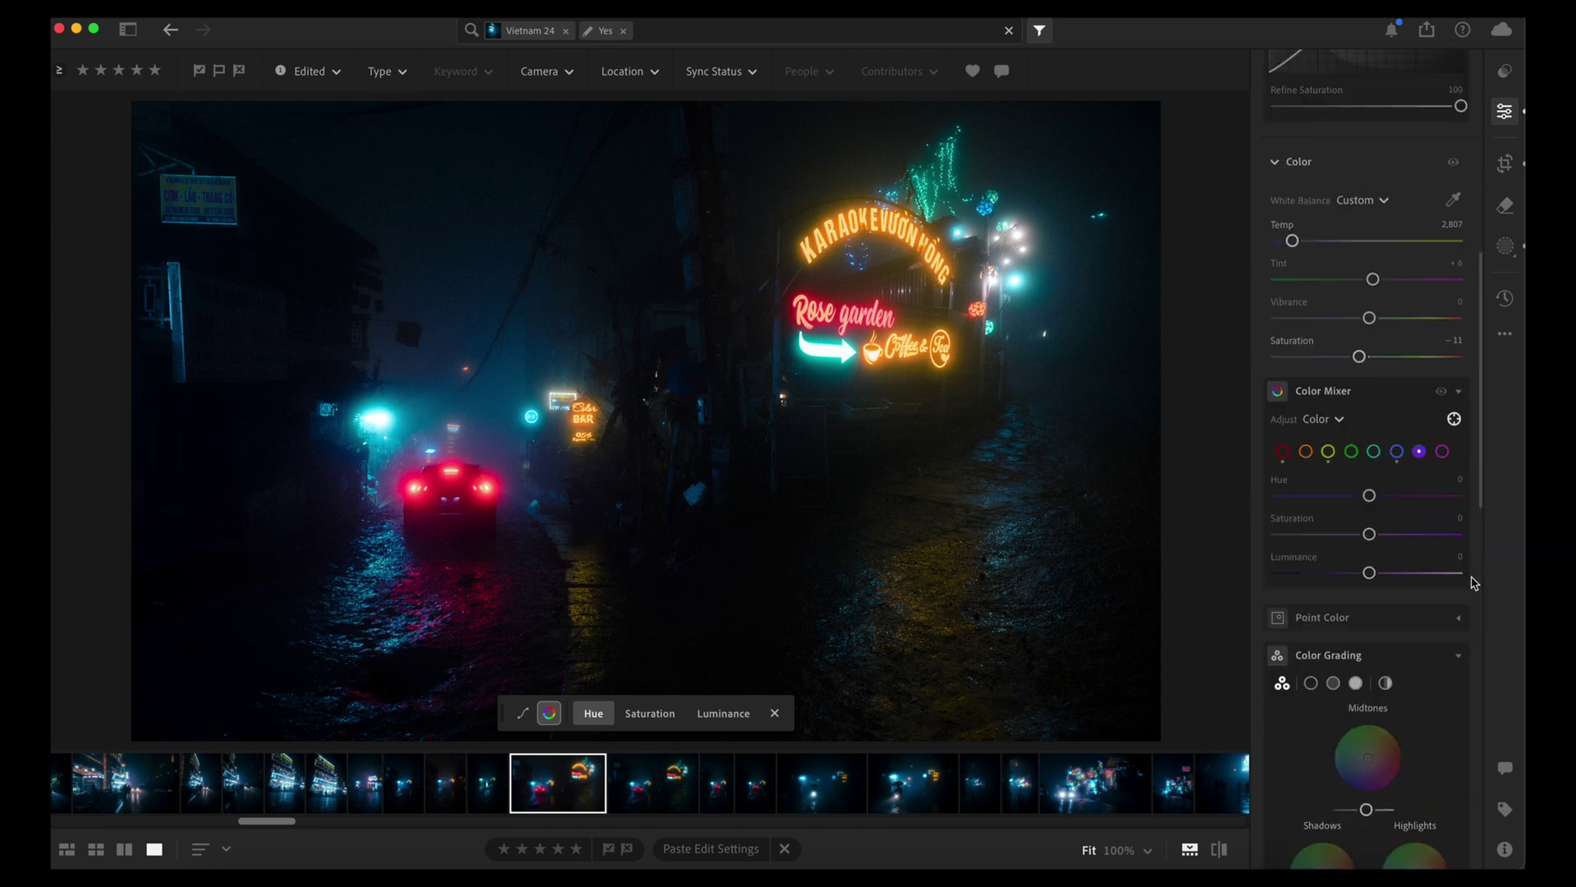
- Apply the saved Vn preset to the foggy street photo
left_click(1506, 70)
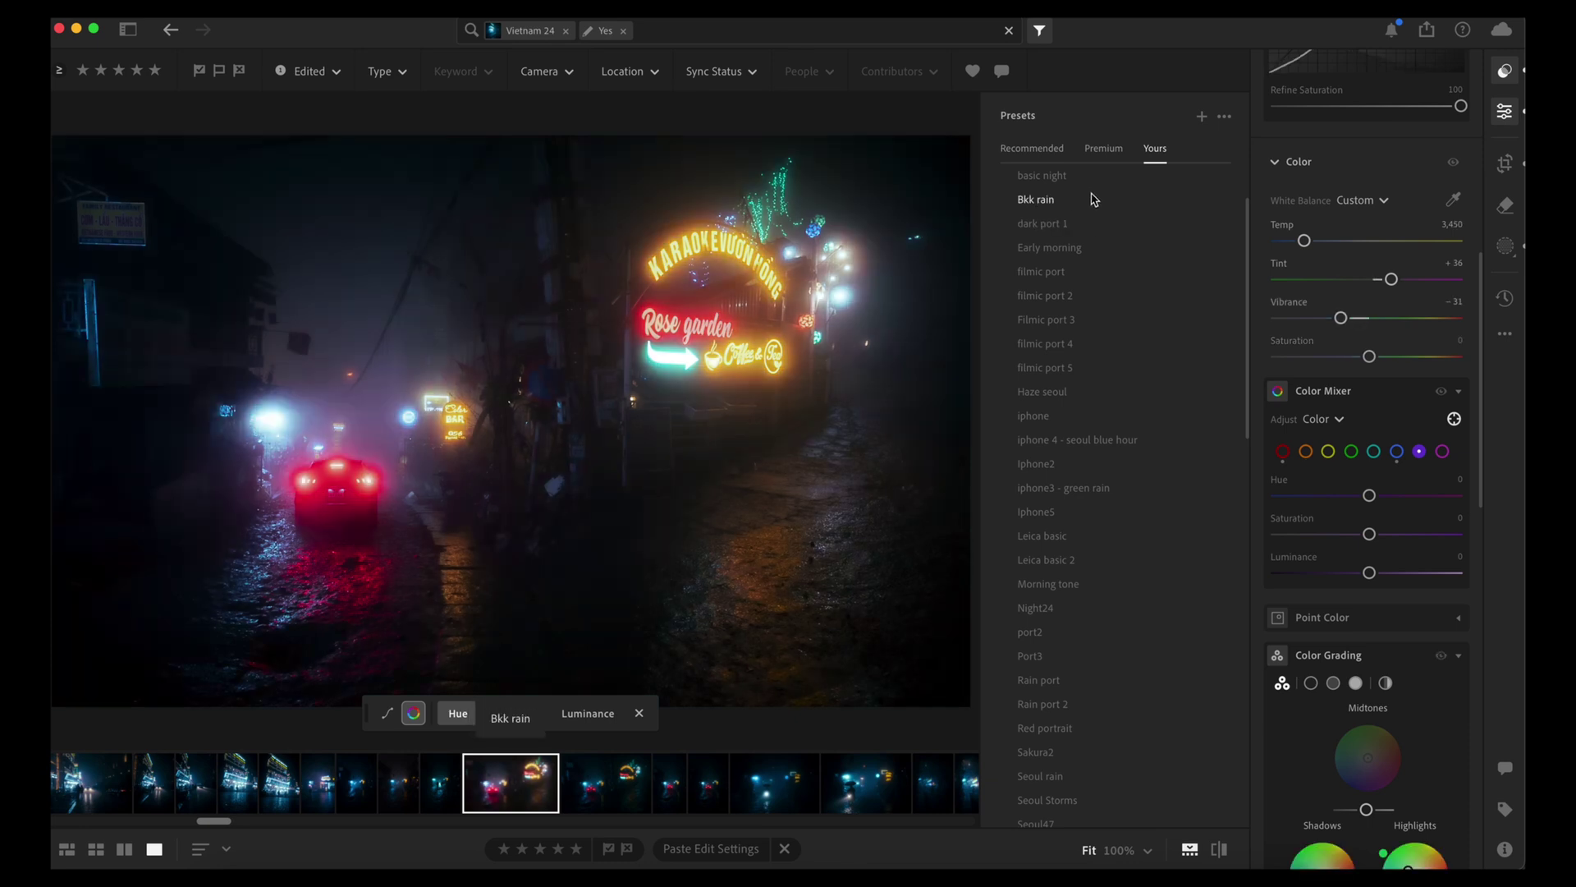
scroll(1166, 563, "down", 5)
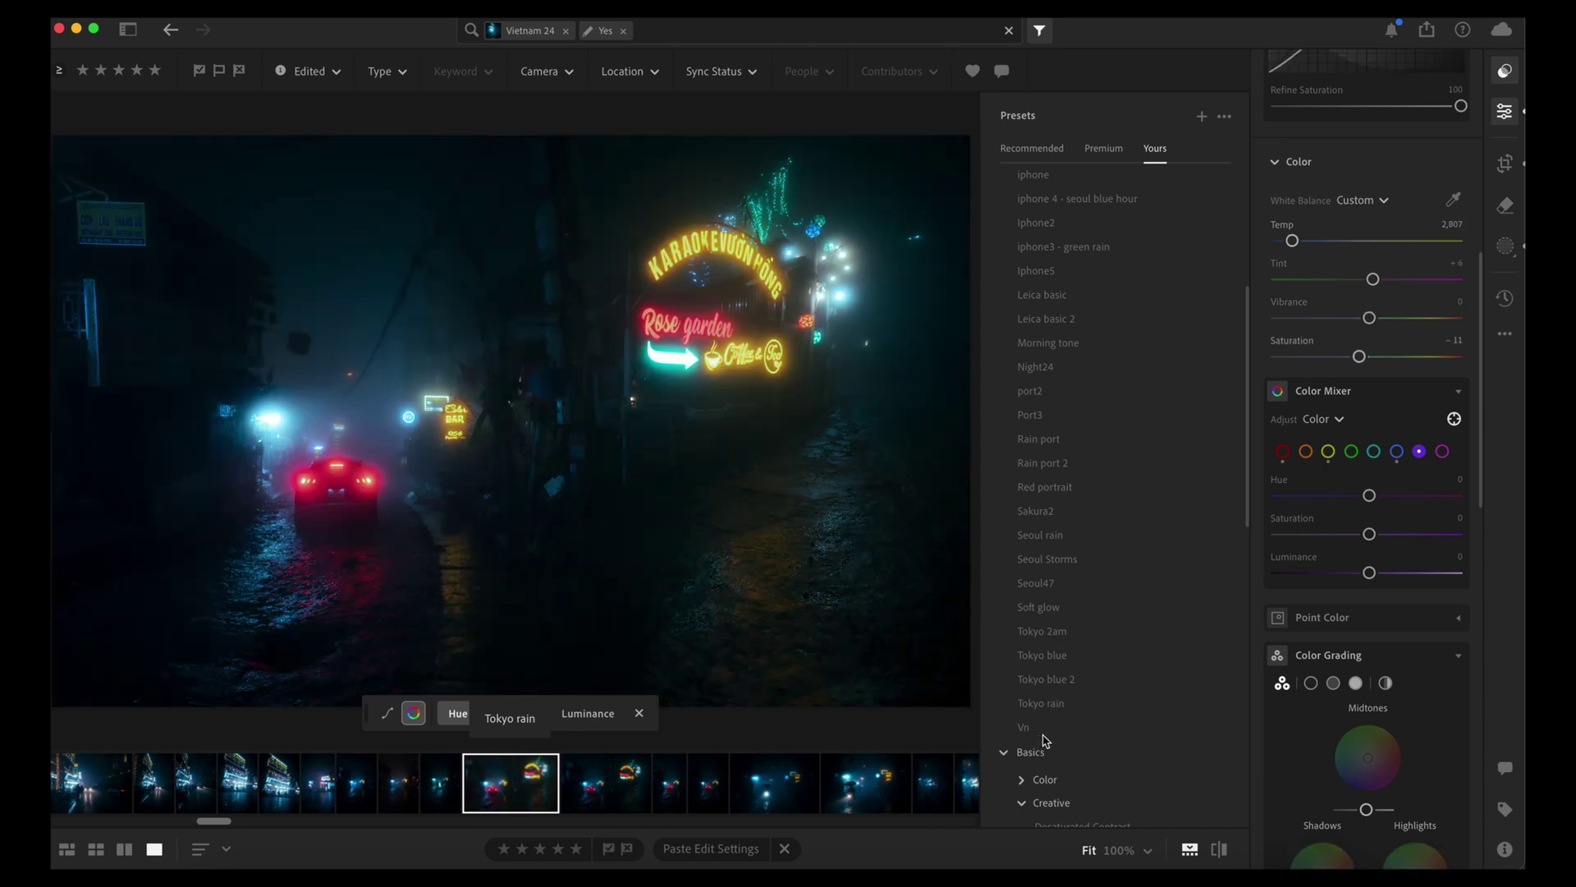
left_click(1042, 730)
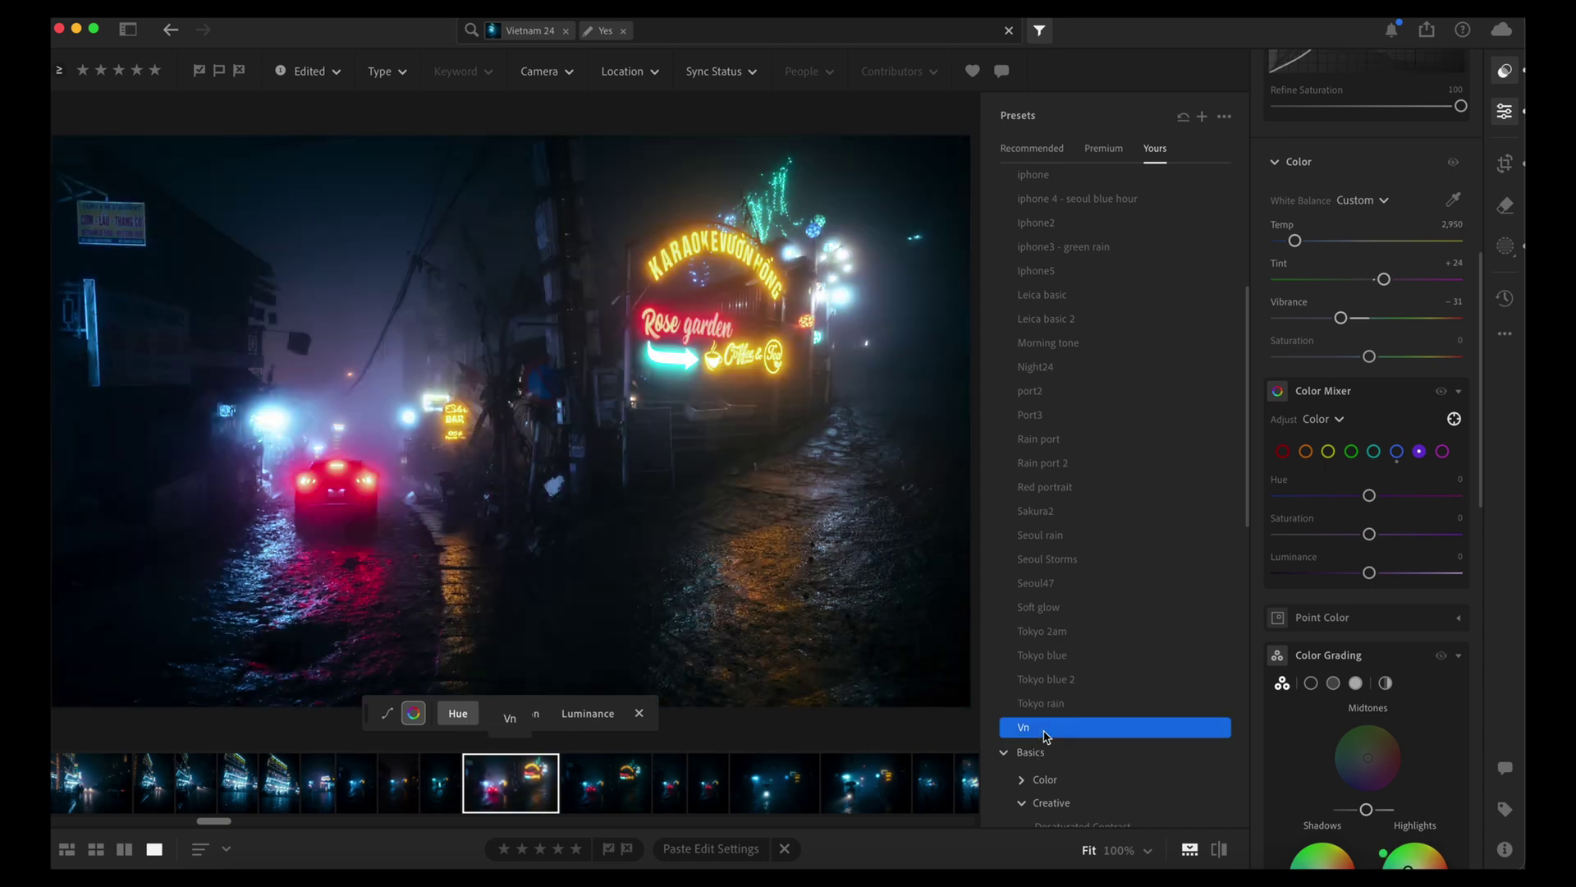
scroll(1464, 577, "up", 8)
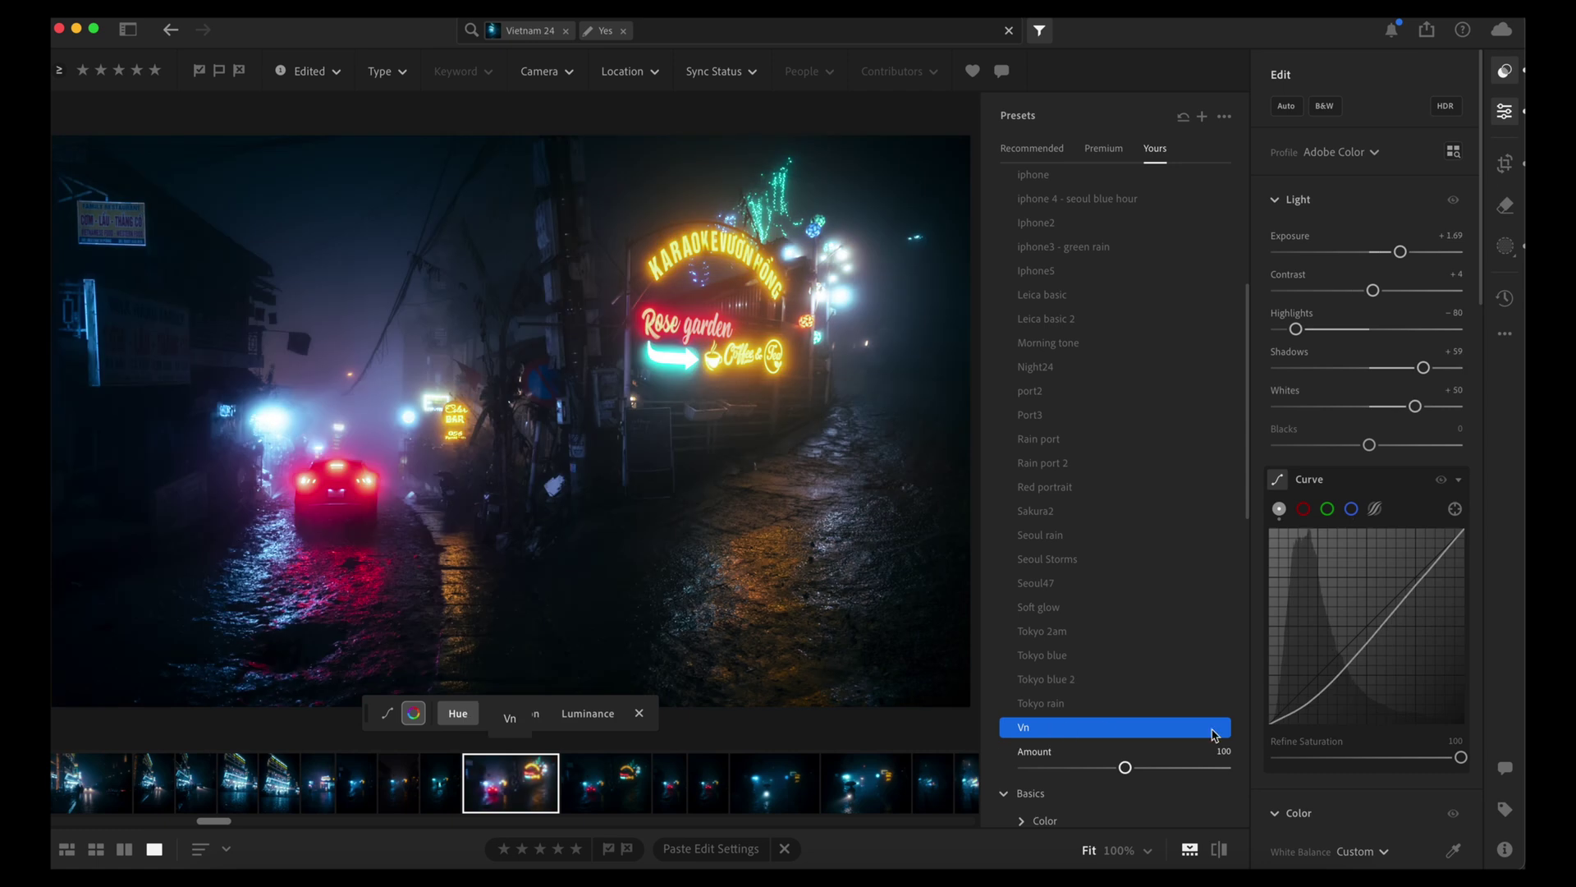
- Try new Exposure and Contrast values, then undo them to keep Exposure +0.56, Highlights −31, Shadows −27, Whites +23
double_click(1402, 253)
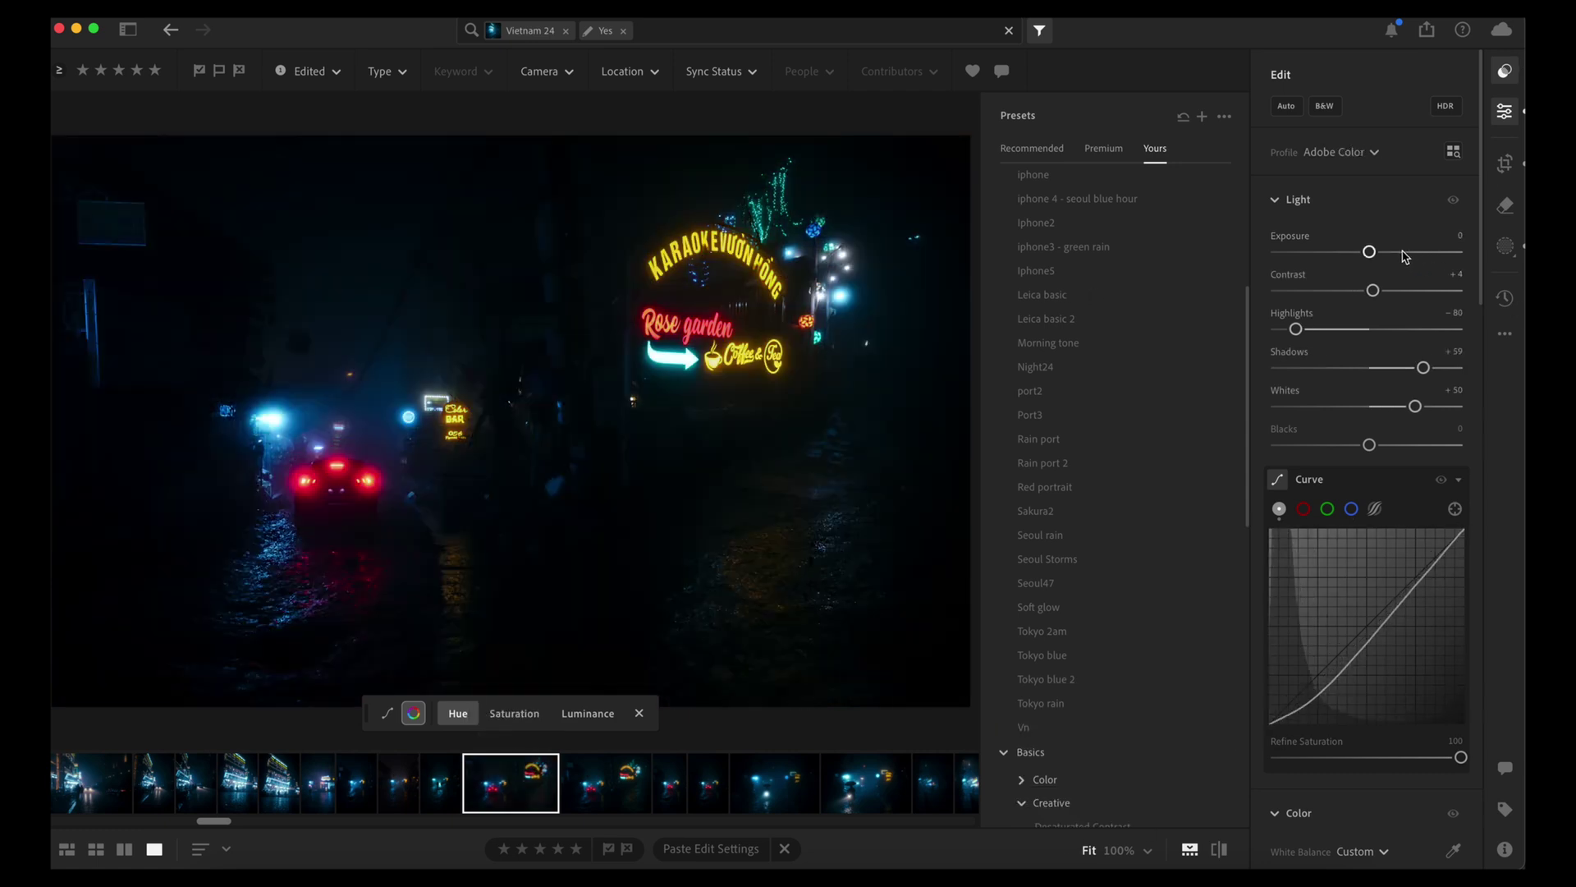
left_click_drag(1386, 254, 1297, 290)
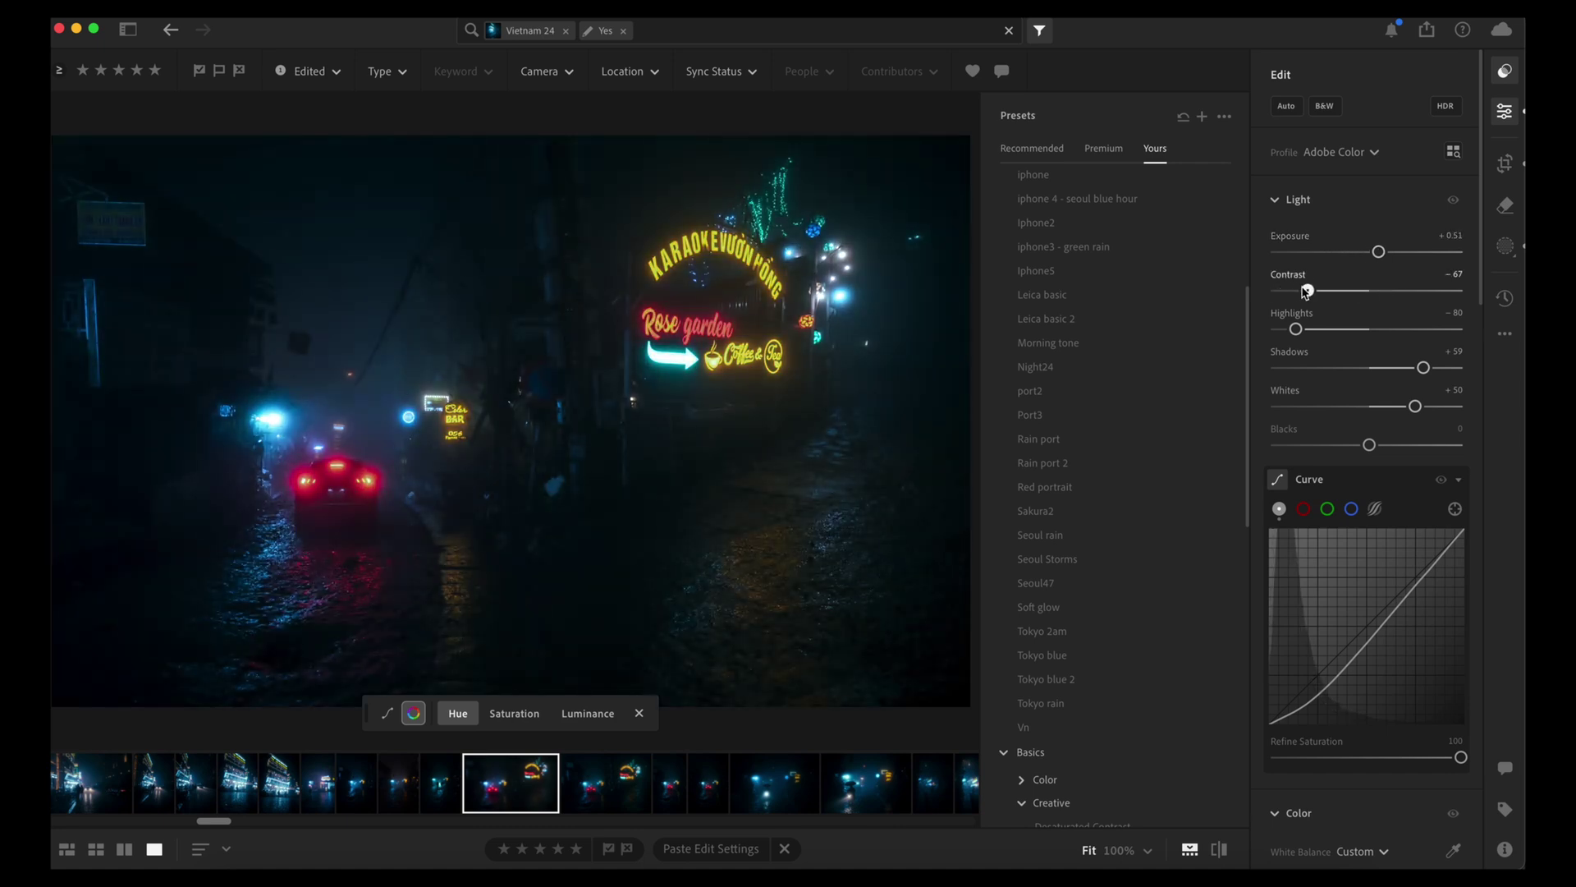
left_click_drag(1378, 253, 1378, 253)
left_click_drag(1309, 290, 1323, 291)
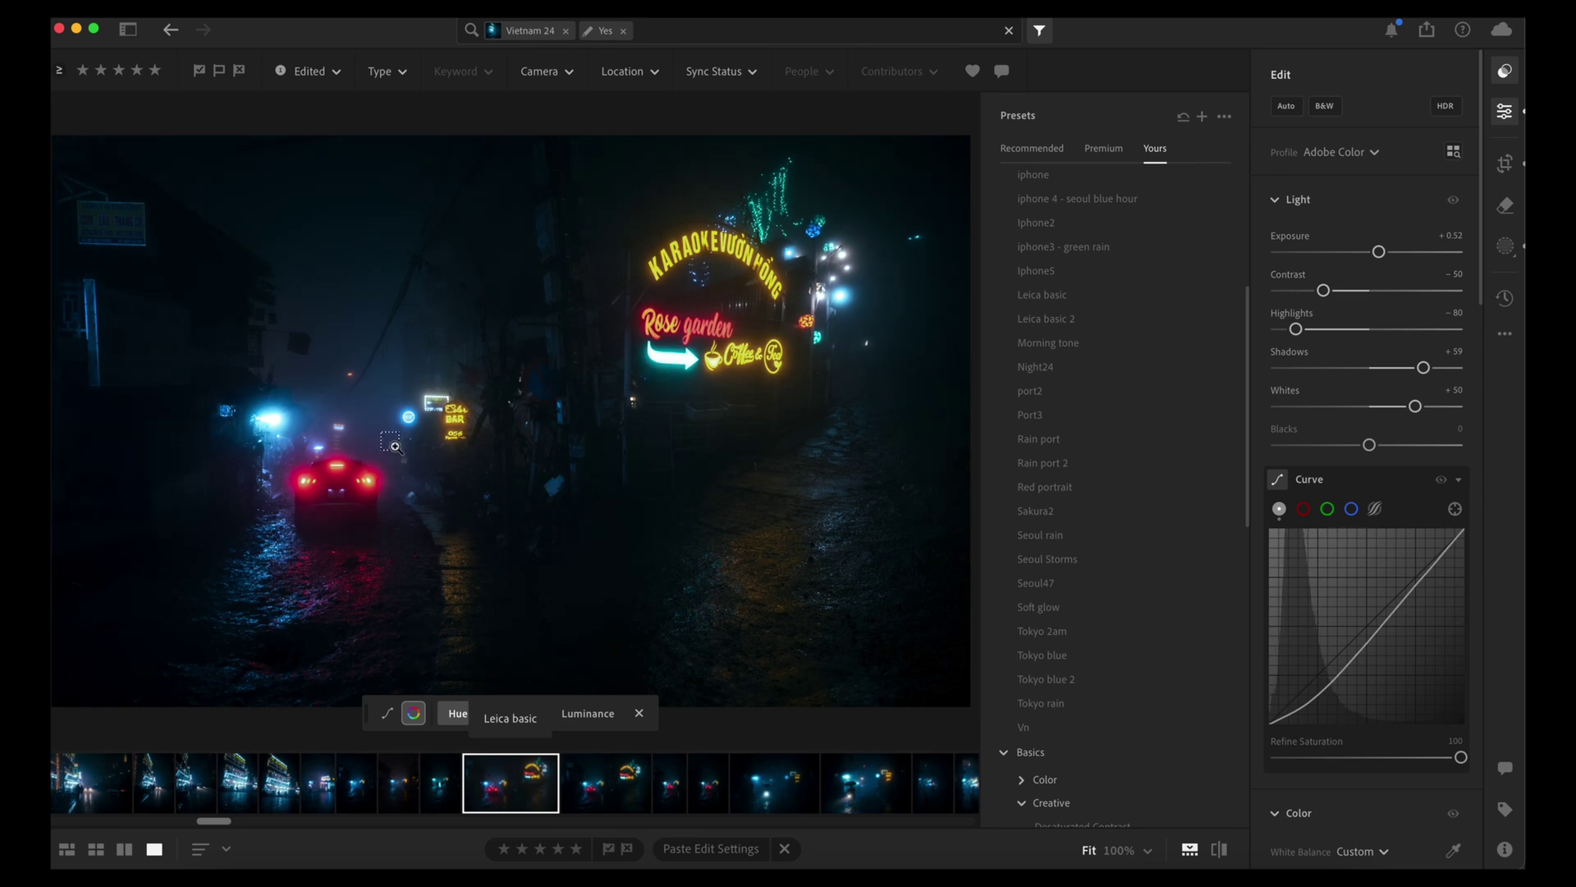
key("super+z")
key("super+z")
key("super+z")
key("super+z")
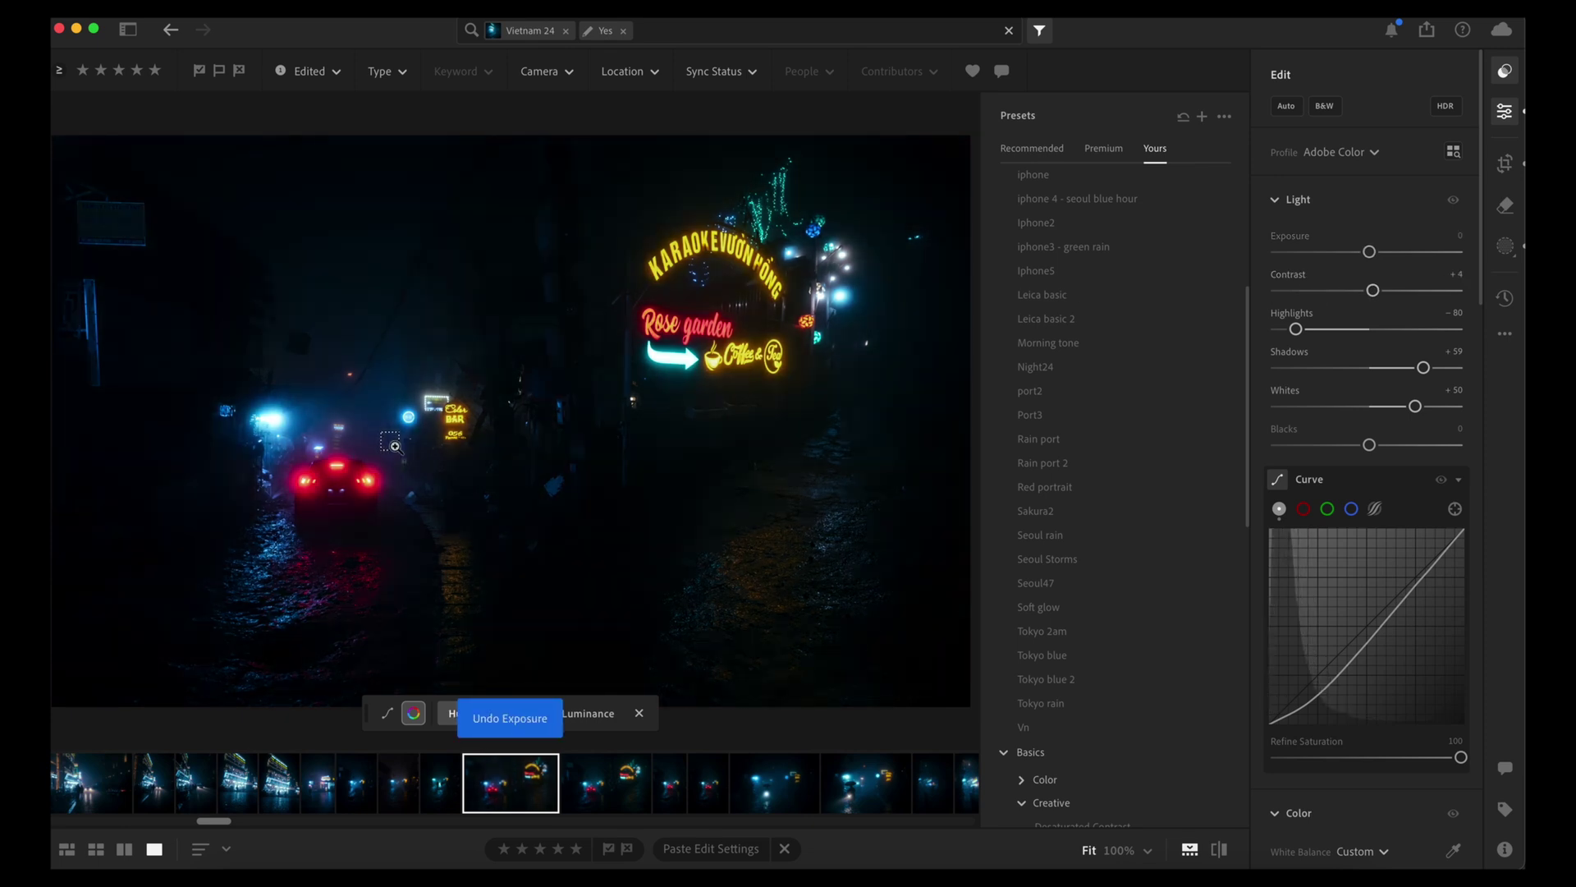
key("super+z")
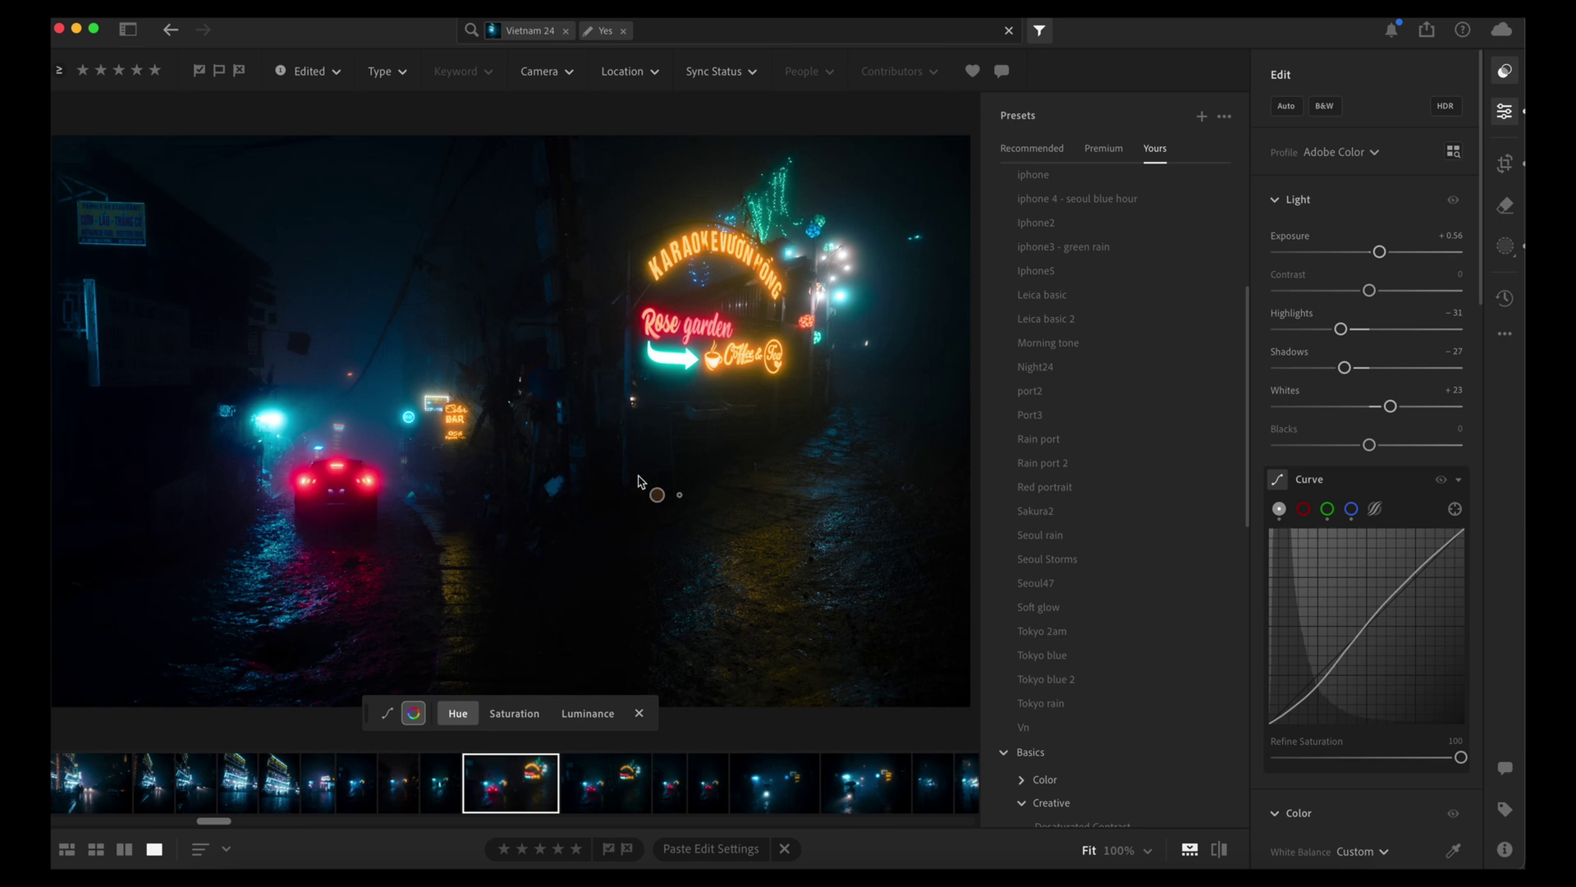
- Hide the adjustments and save the current settings as a new user preset called 'fog preset'
left_click(1502, 112)
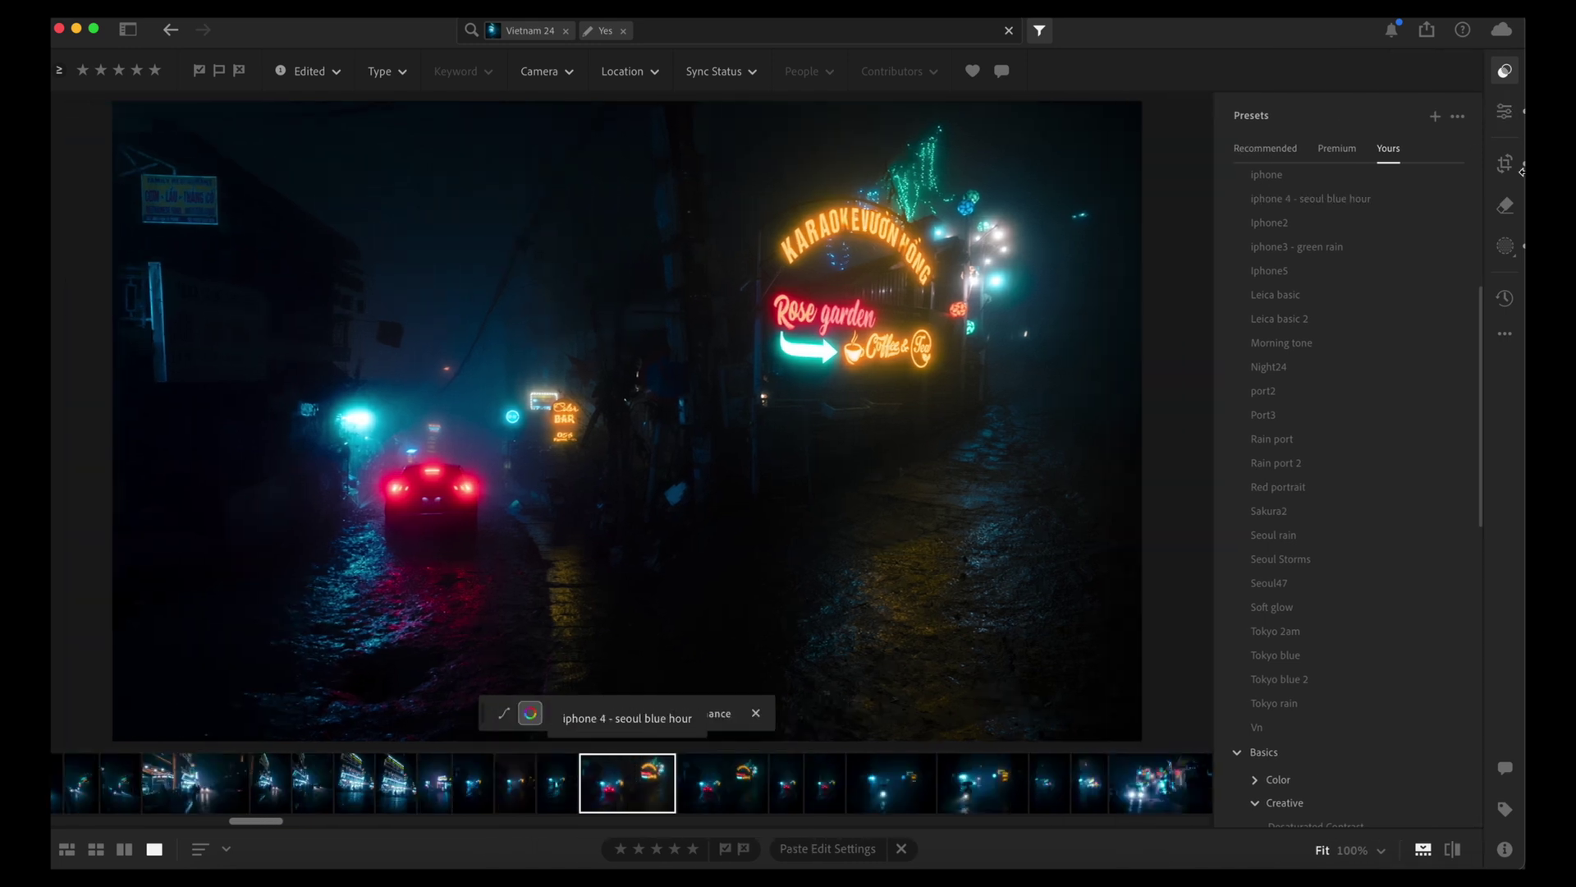
left_click(1432, 117)
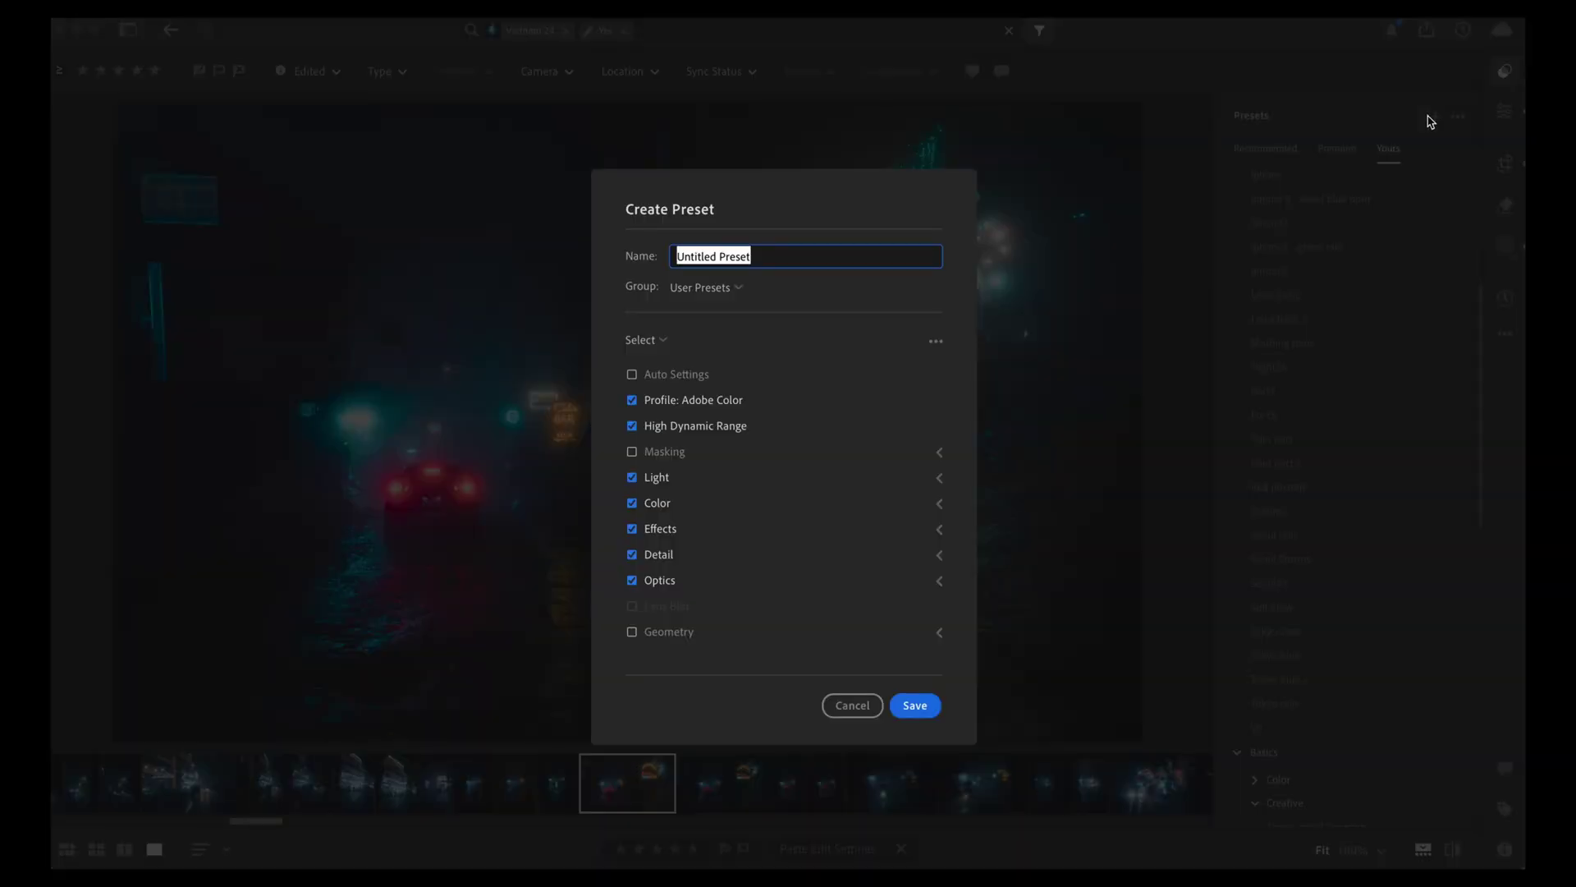
type("fog preset")
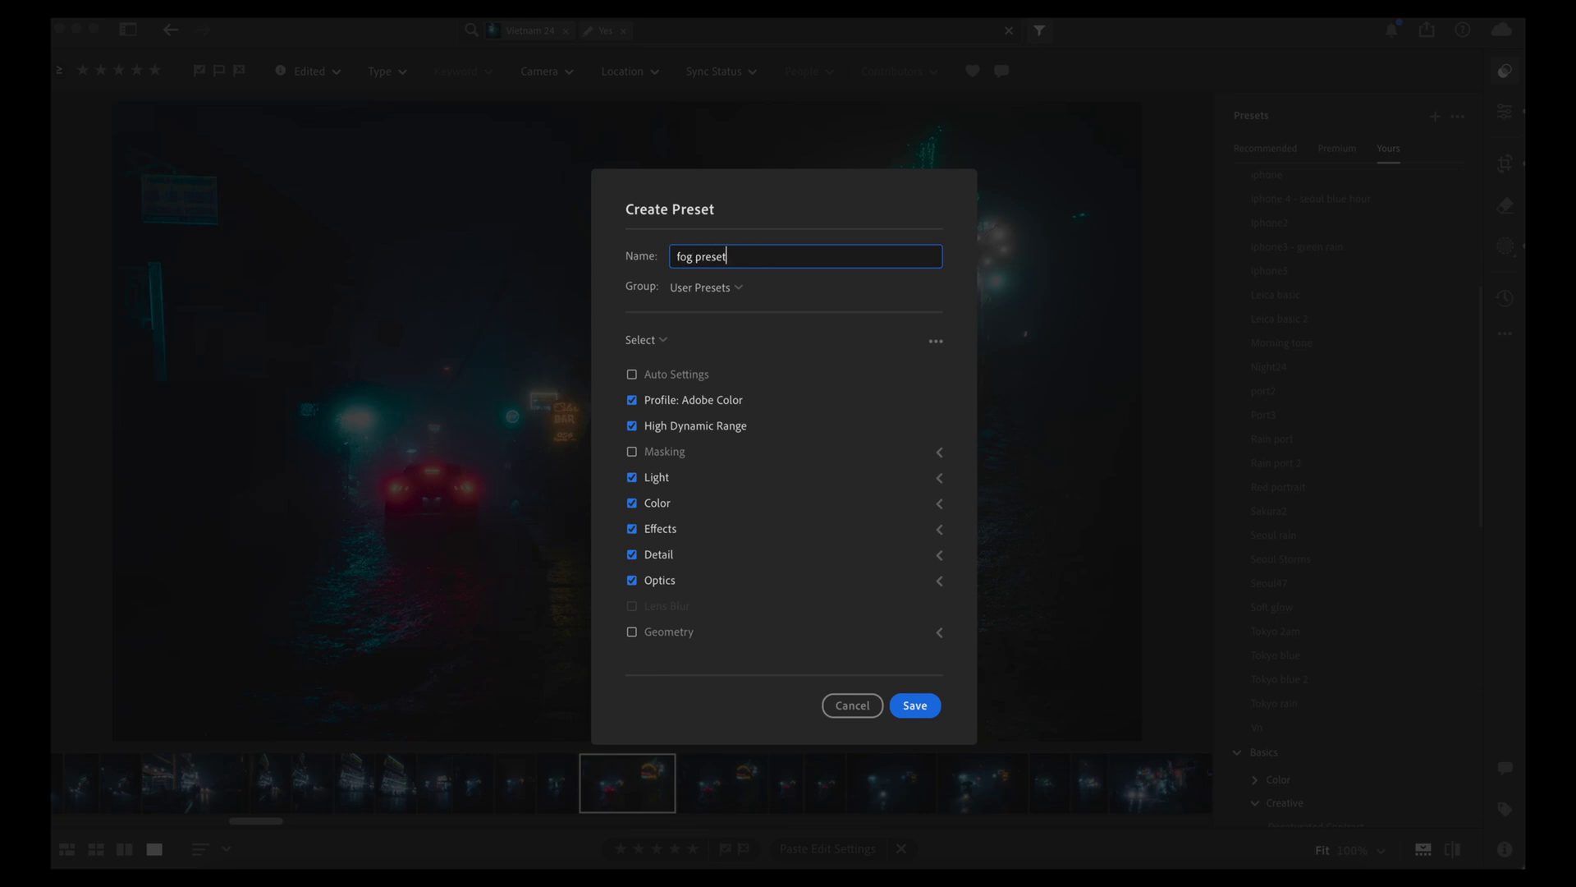
key("Return")
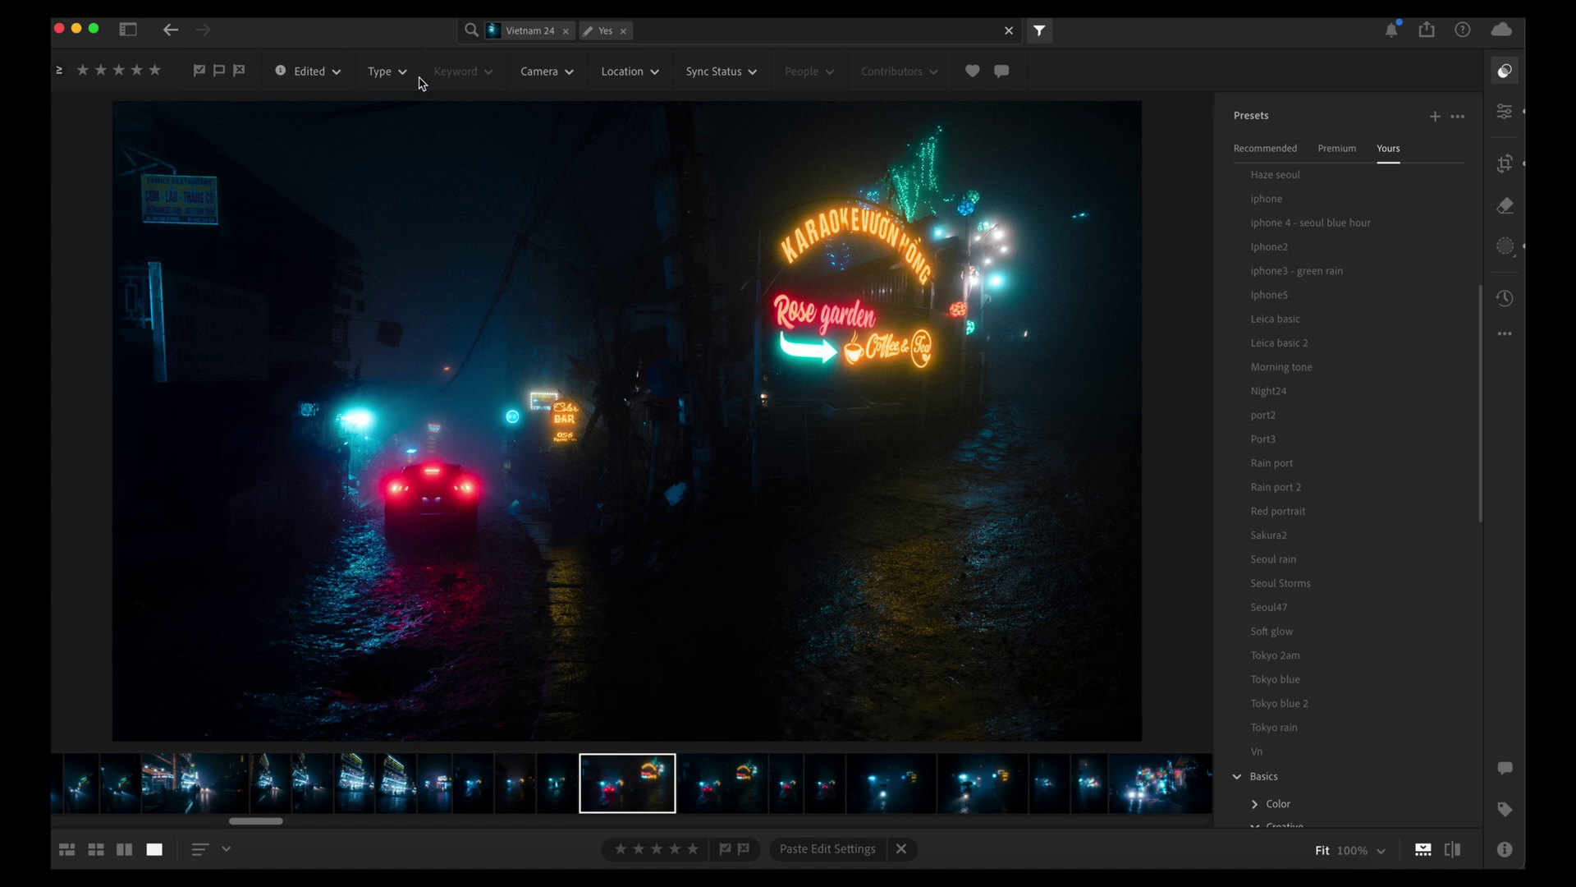
- Filter the filmstrip to unedited photos and select the foggy lake night photo
left_click(335, 73)
left_click(307, 127)
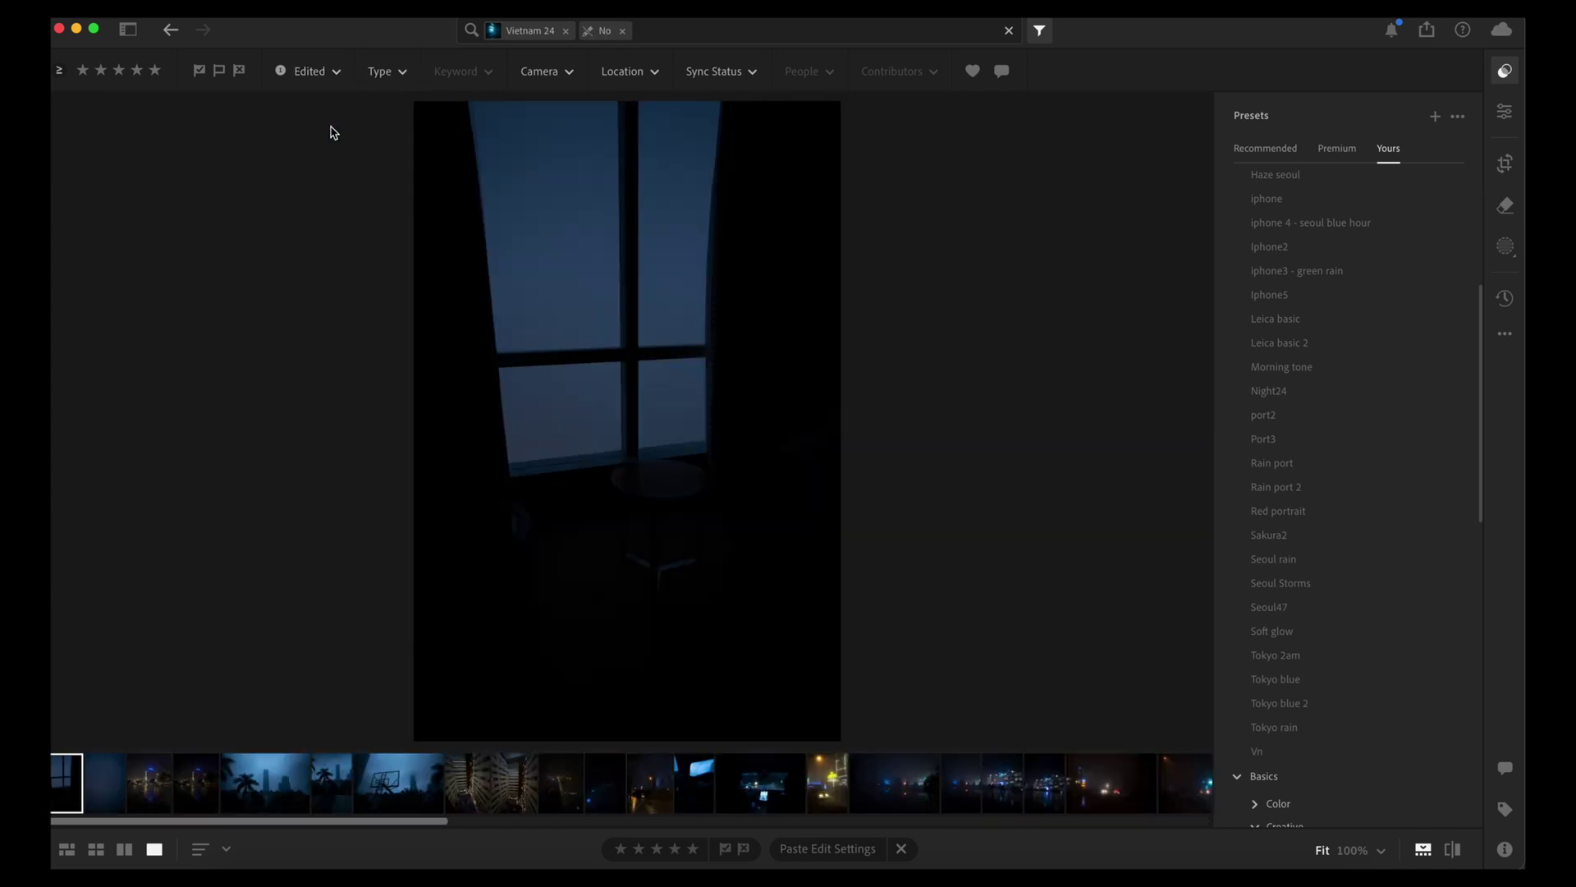
scroll(766, 790, "right", 5)
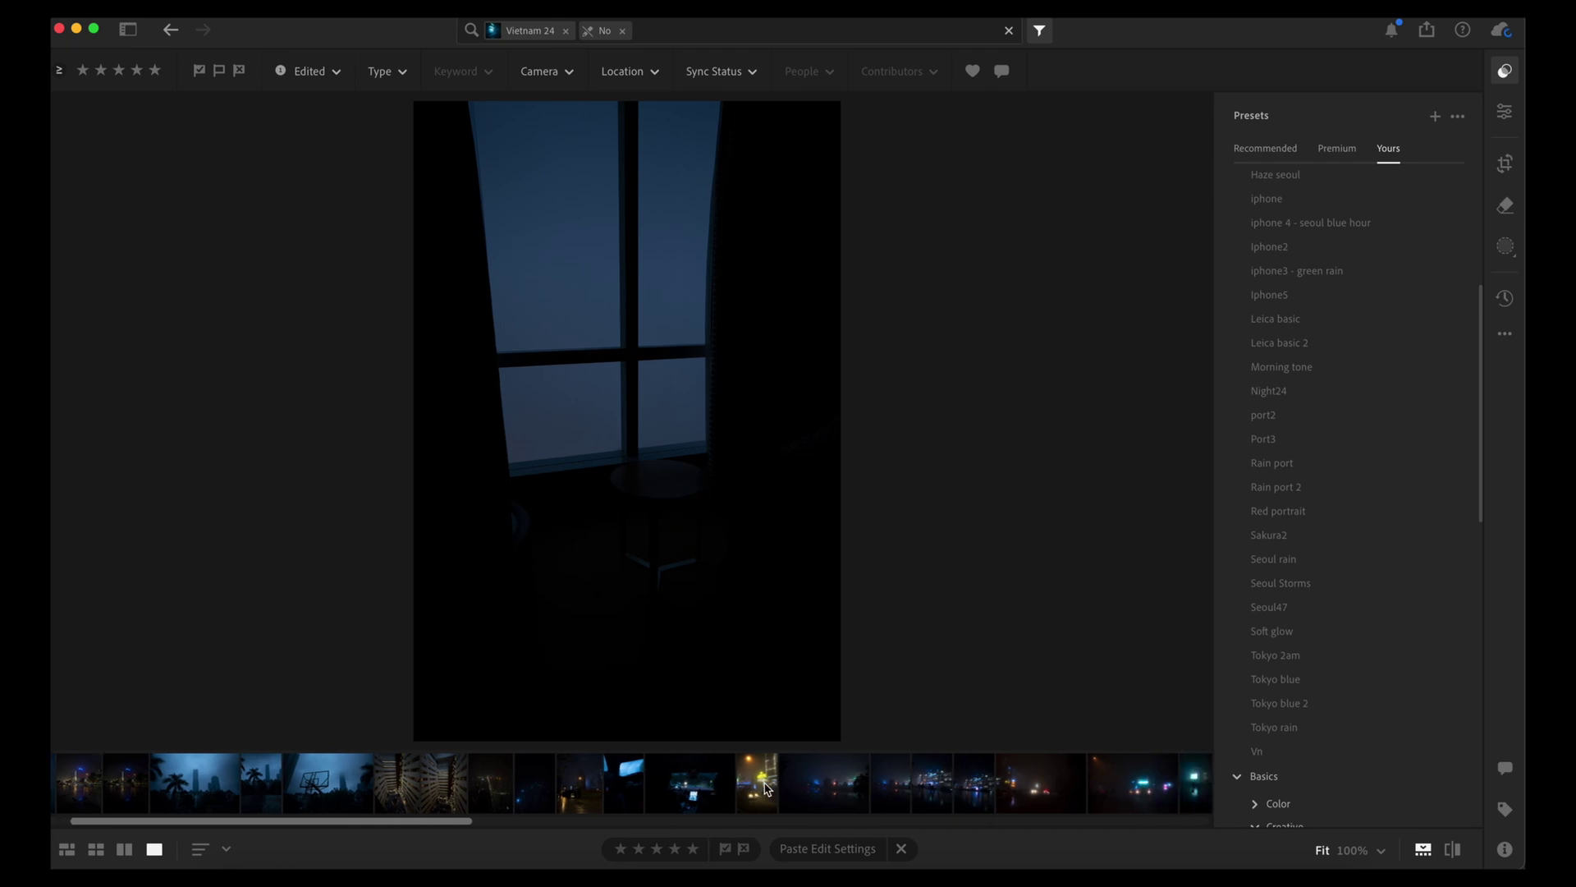
left_click(727, 793)
left_click(672, 795)
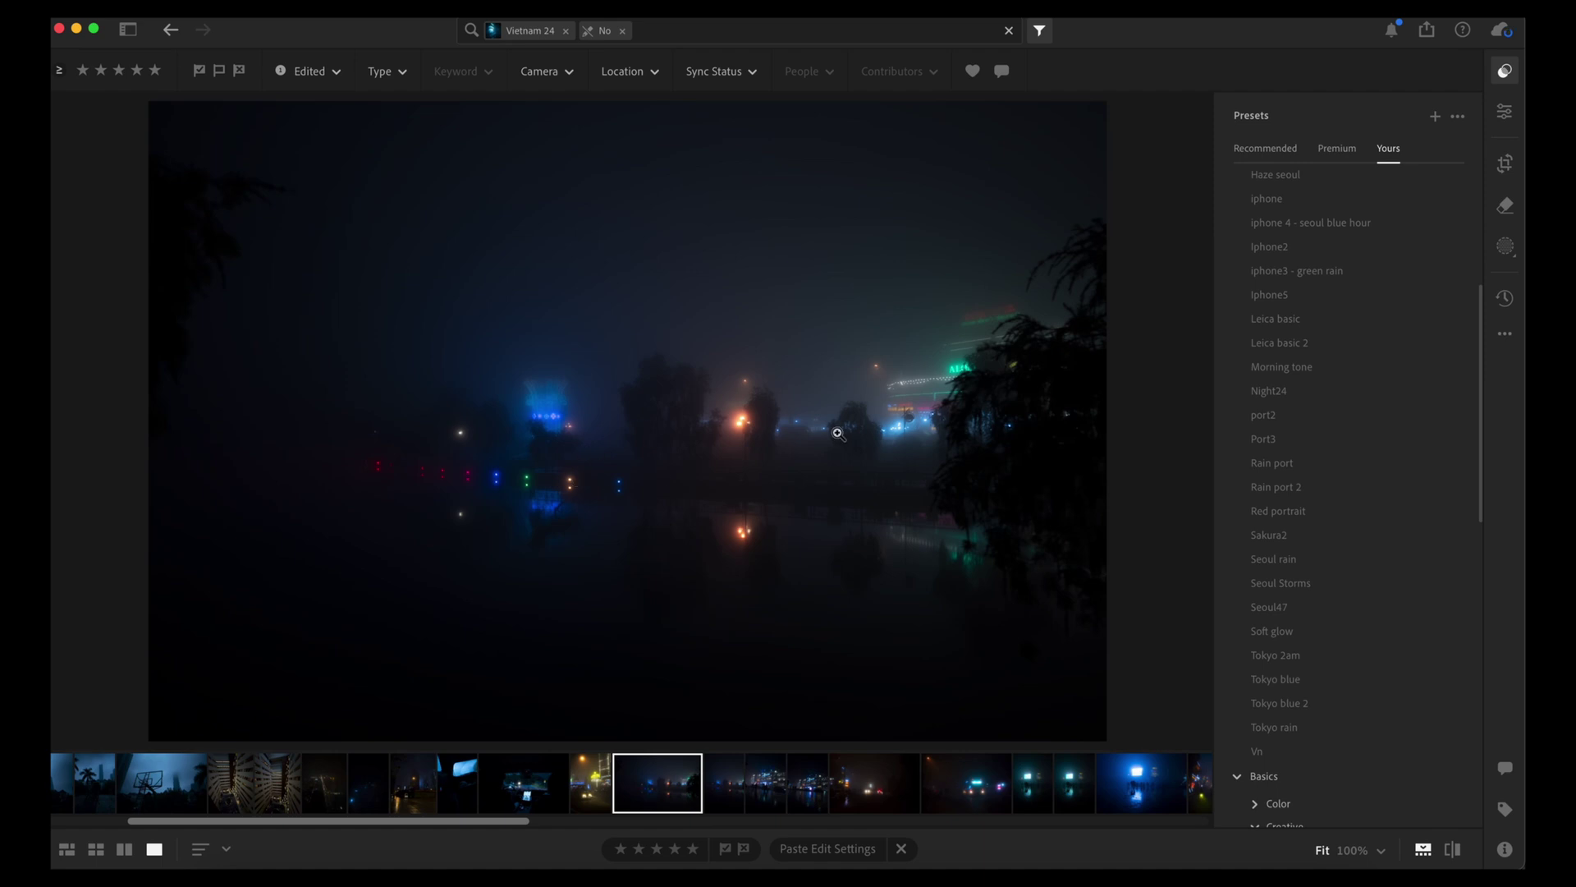
- Apply 'fog preset' from User Presets to the lake photo and show its edit adjustments
scroll(1323, 426, "up", 5)
left_click(1304, 473)
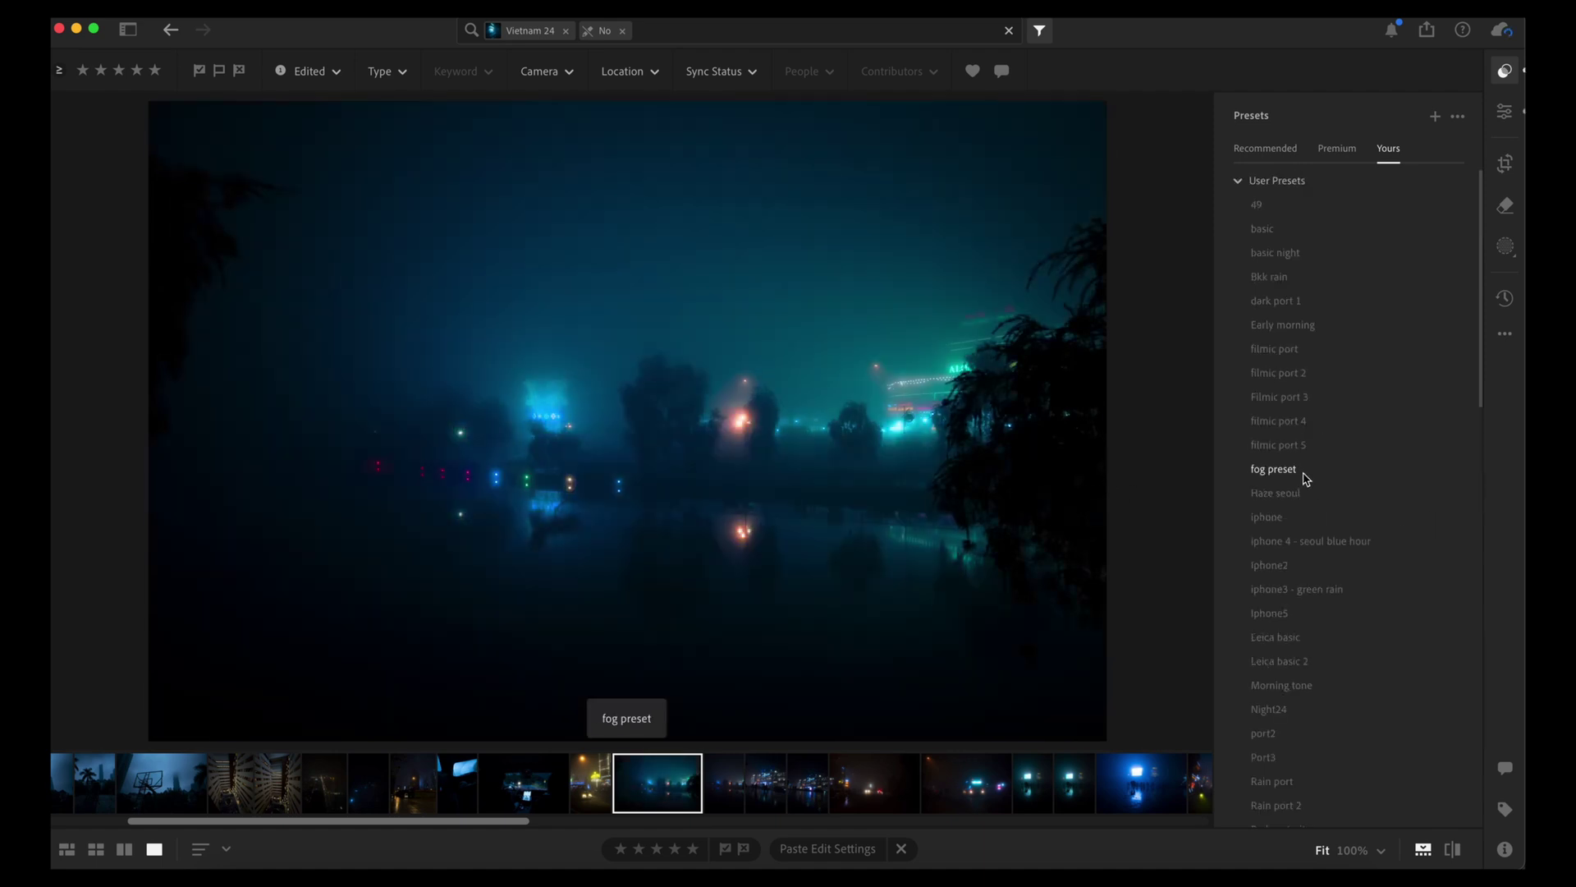
left_click(1304, 473)
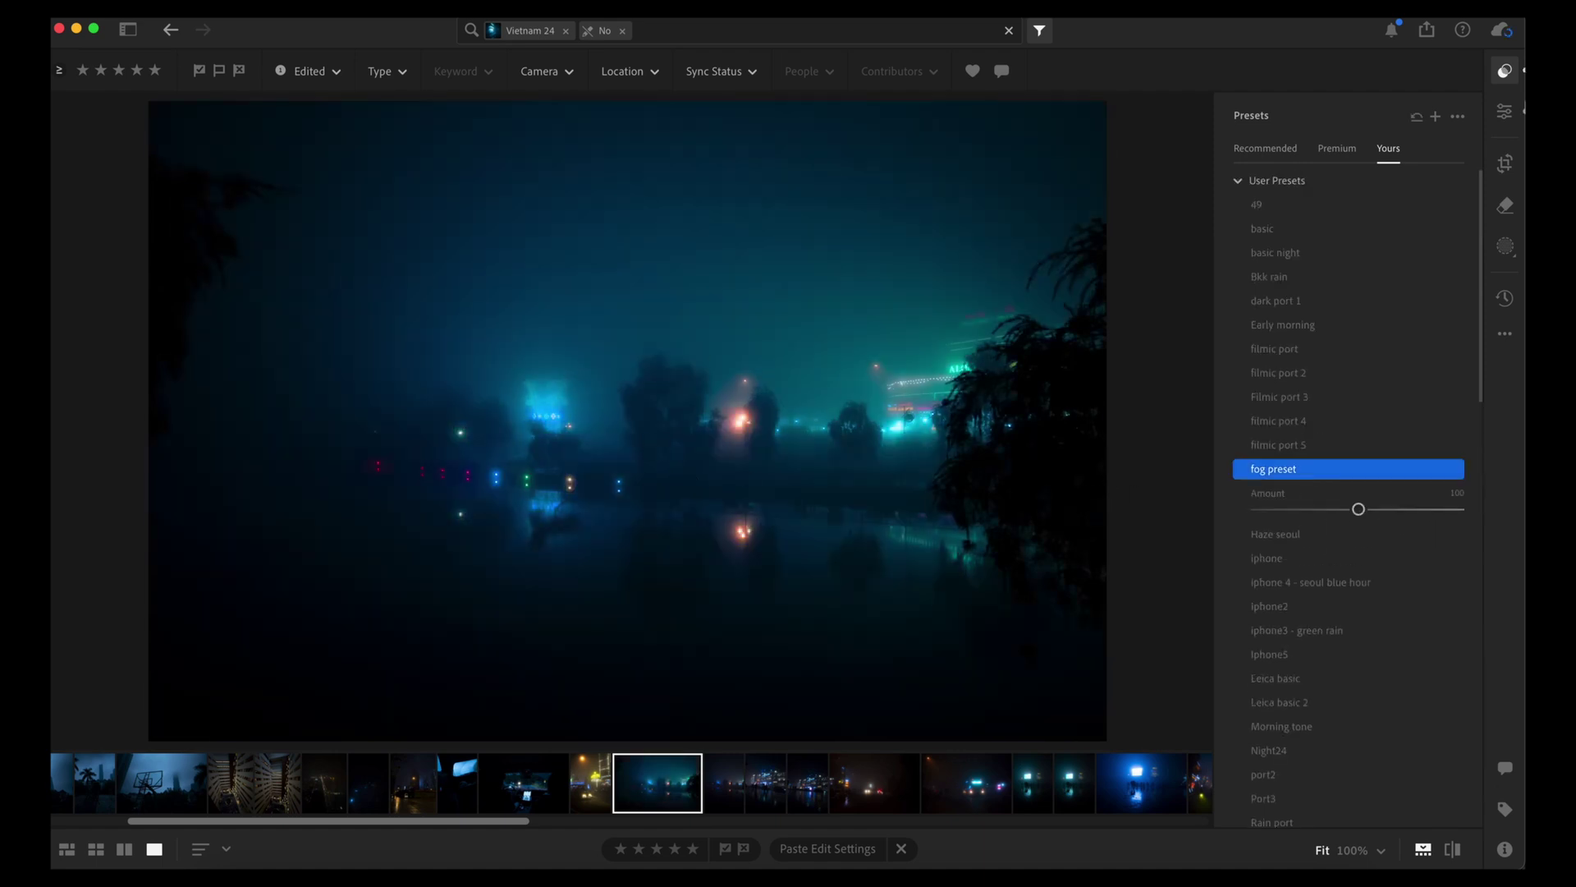
left_click(1505, 111)
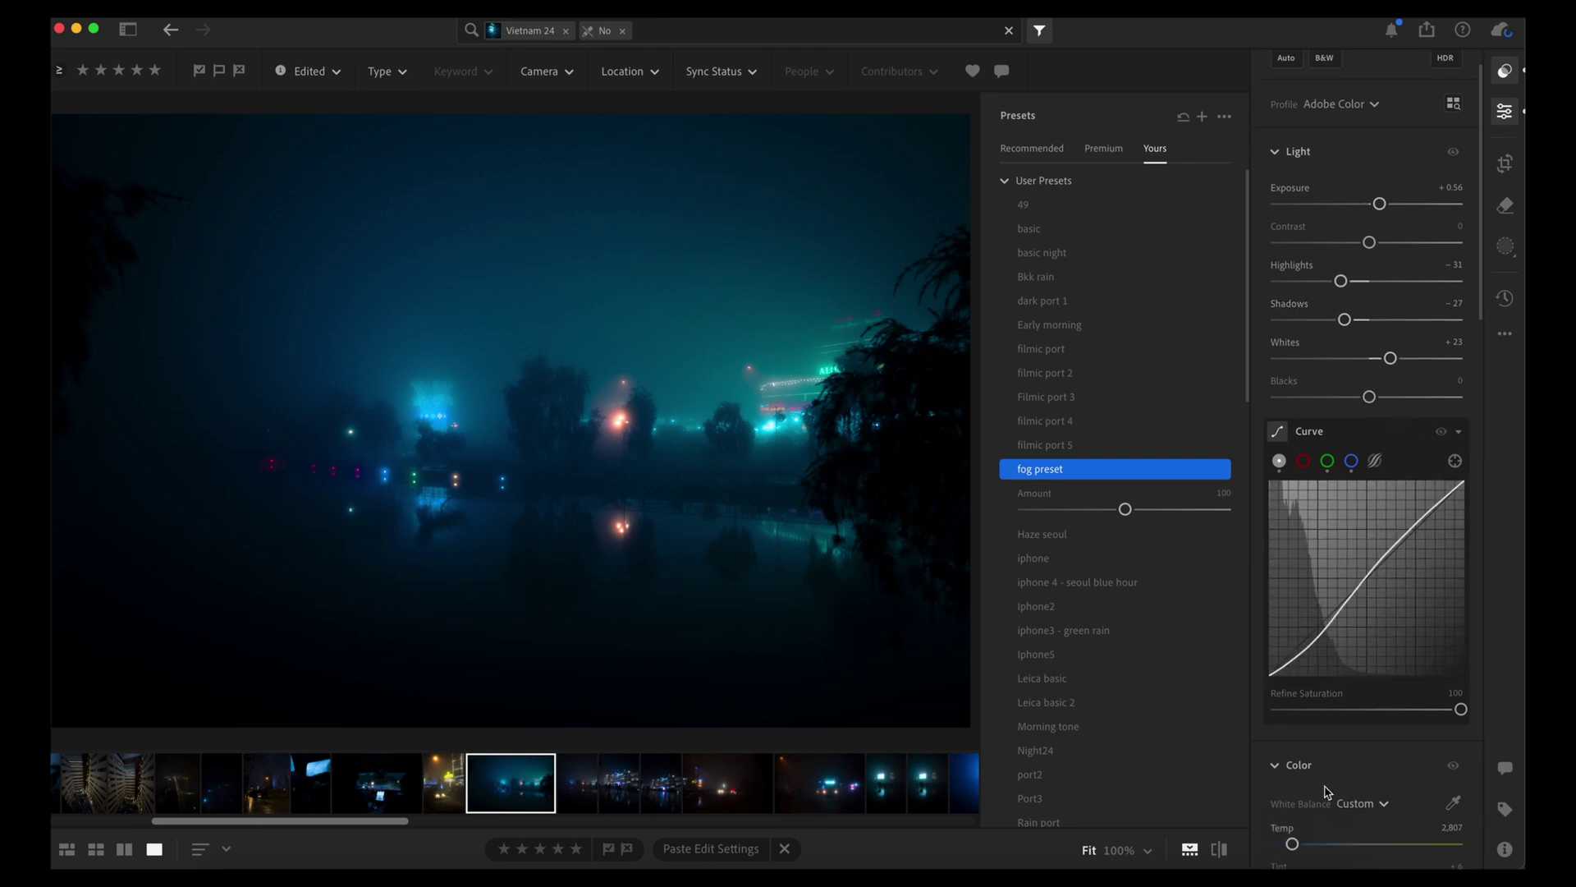
- Warm the lake photo's Temp, reset Saturation to 0, and set Exposure +0.33, Contrast +18
mouse_move(1291, 844)
left_mouse_down()
mouse_move(1320, 845)
mouse_move(1305, 846)
left_mouse_up()
scroll(1429, 598, "down", 3)
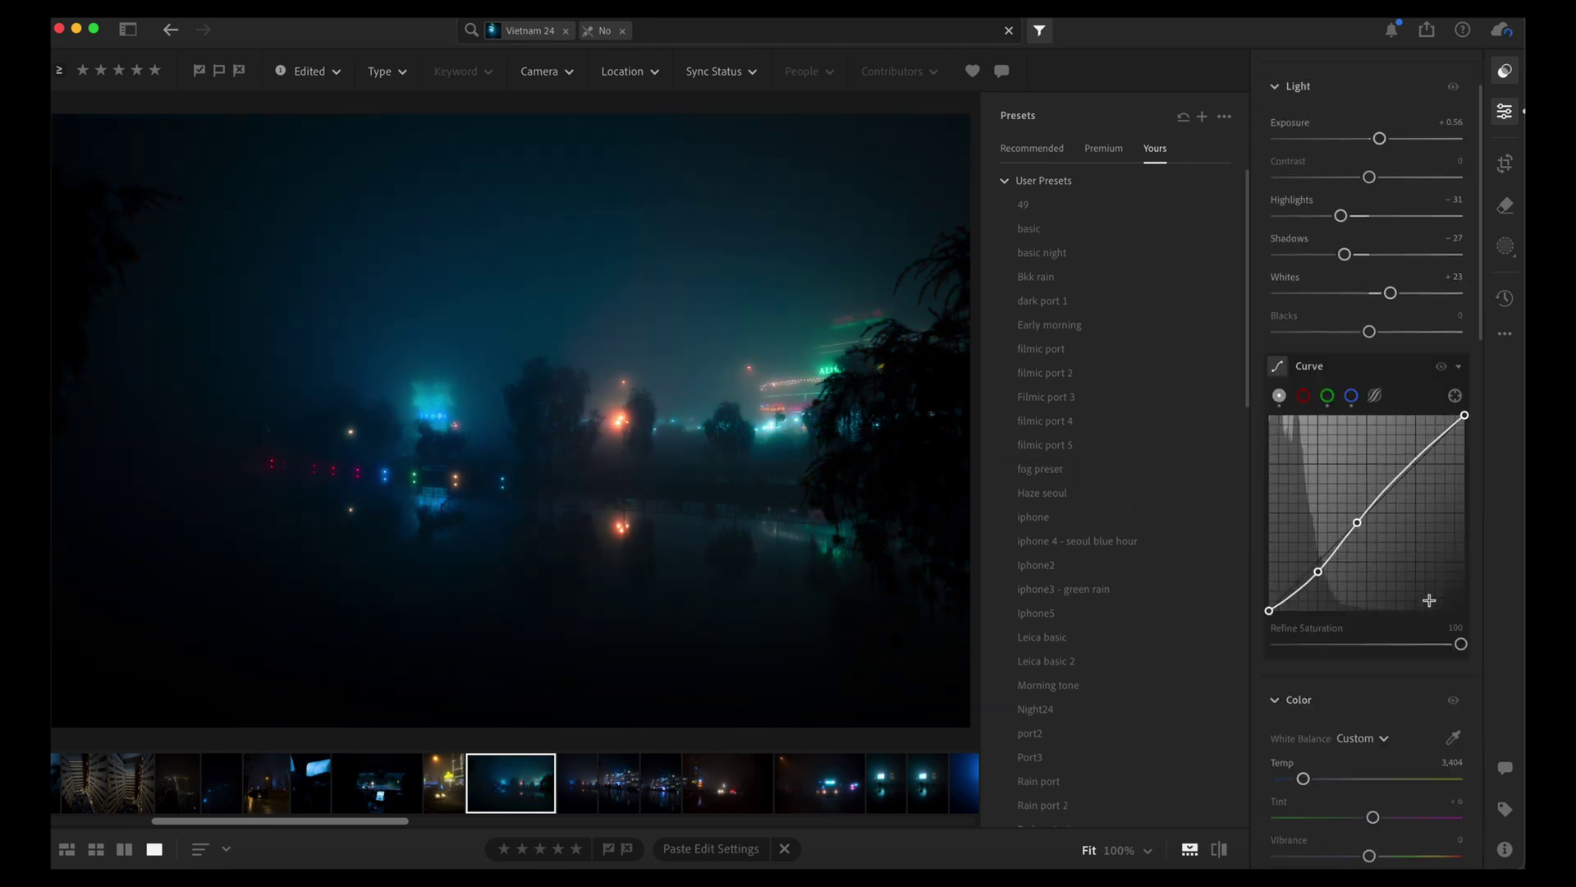
double_click(1361, 781)
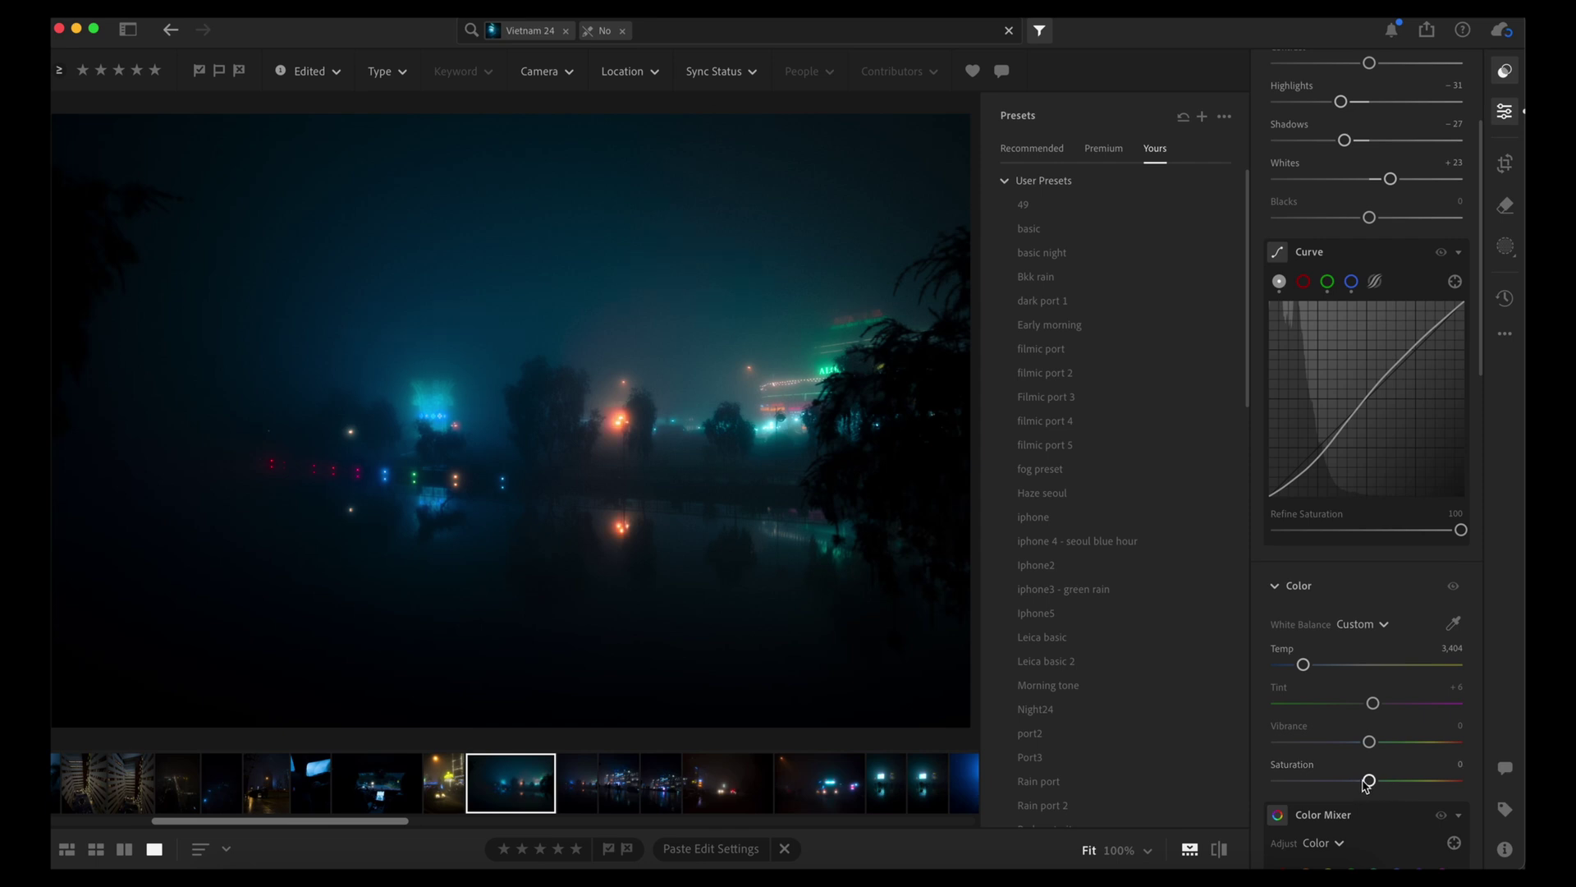
scroll(1433, 211, "up", 4)
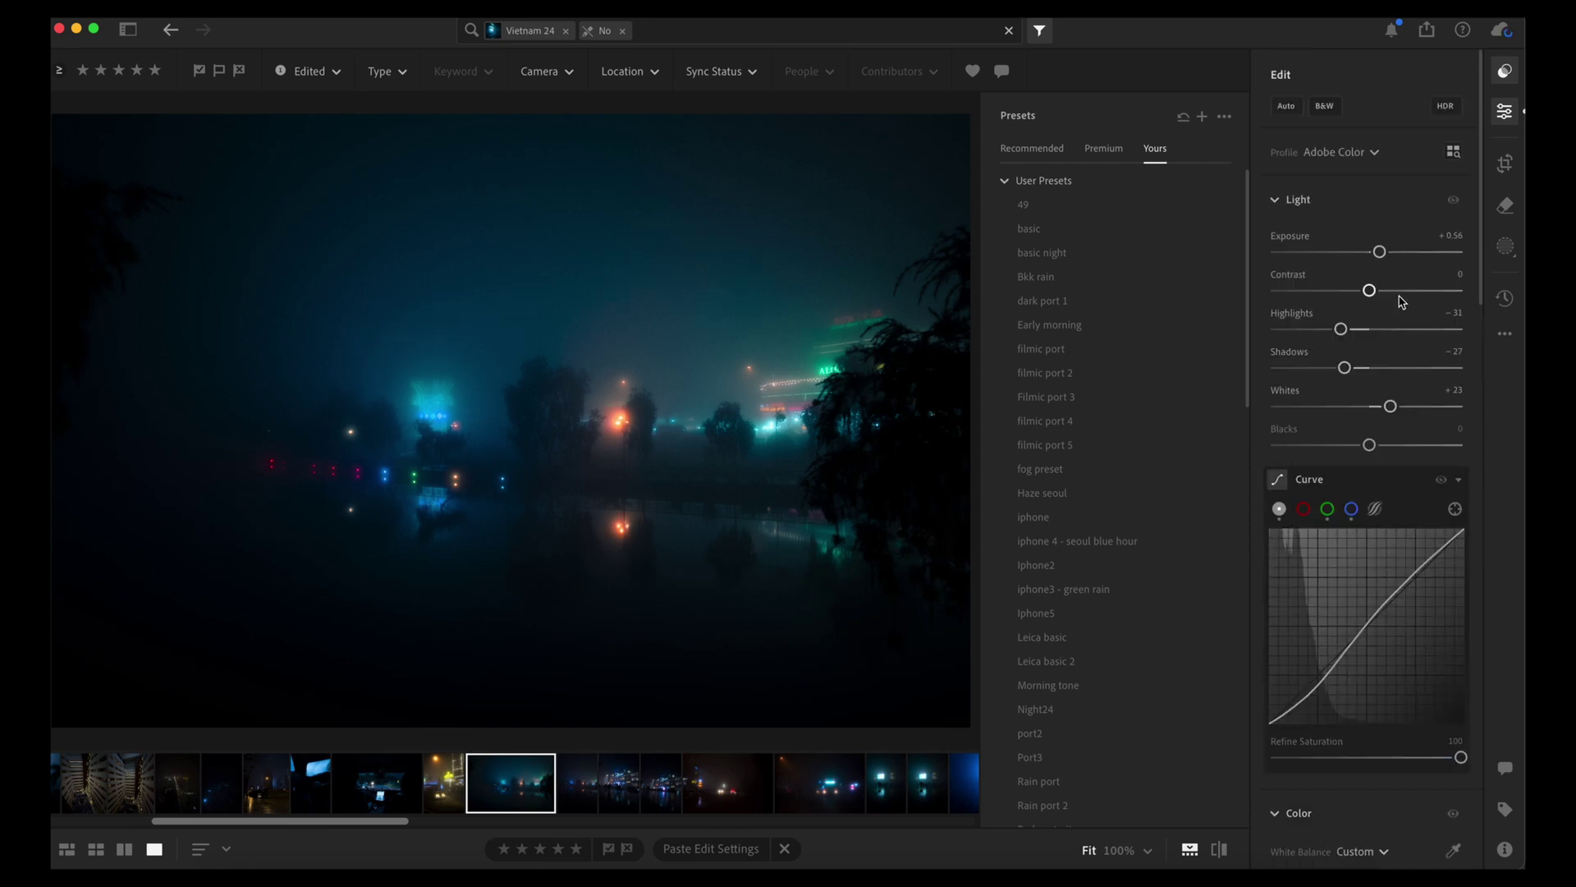
left_click_drag(1378, 261, 1391, 300)
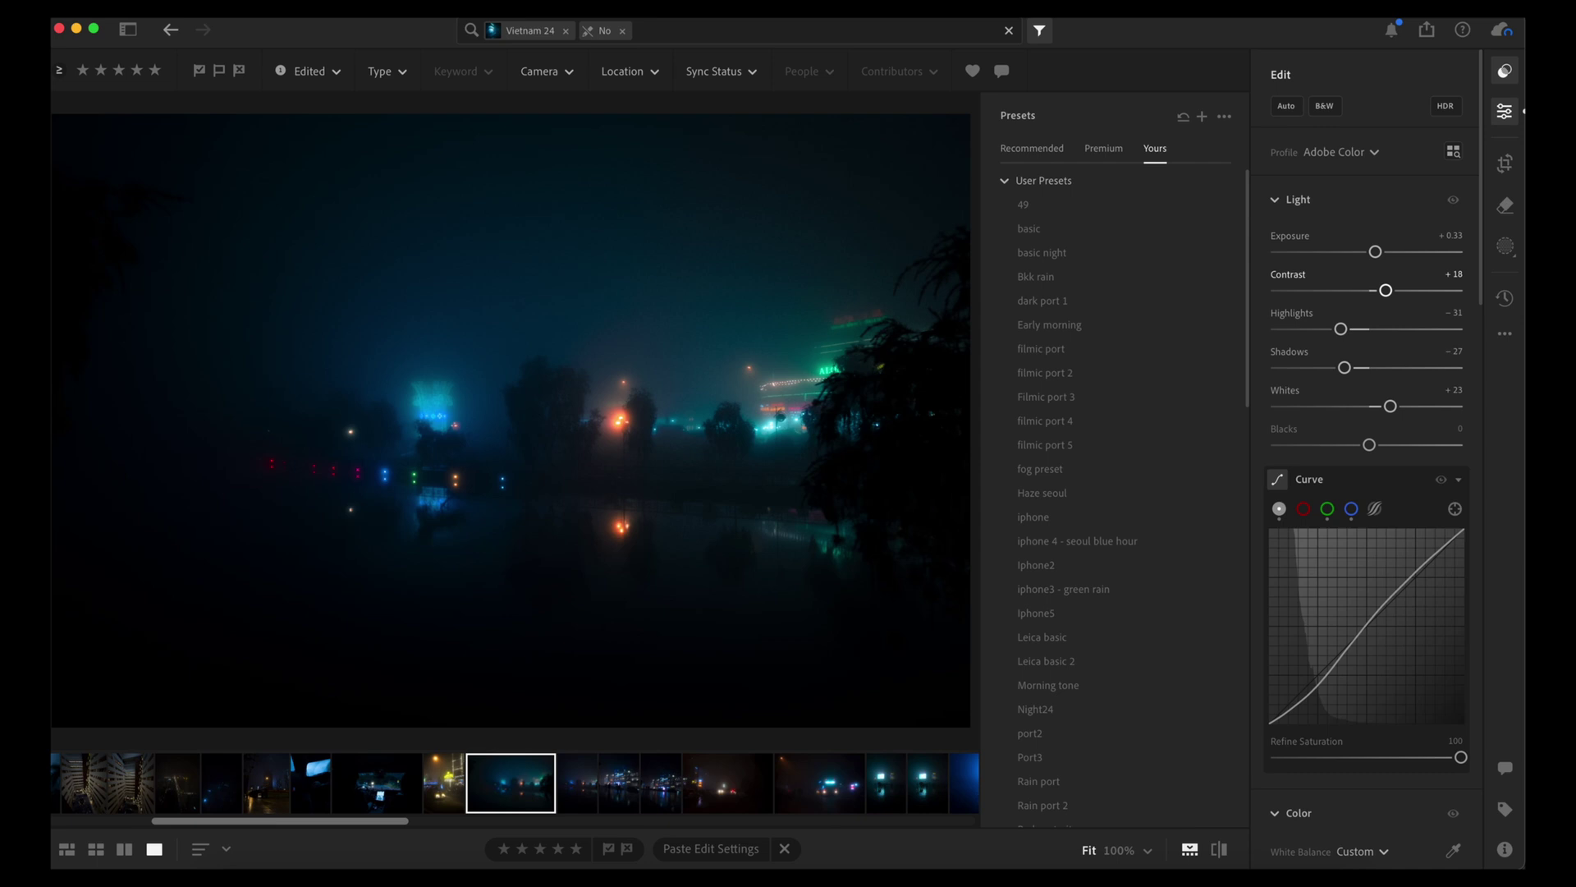
- Apply 'fog preset' to the next foggy street photo and to the foggy truck photo
left_click(713, 797)
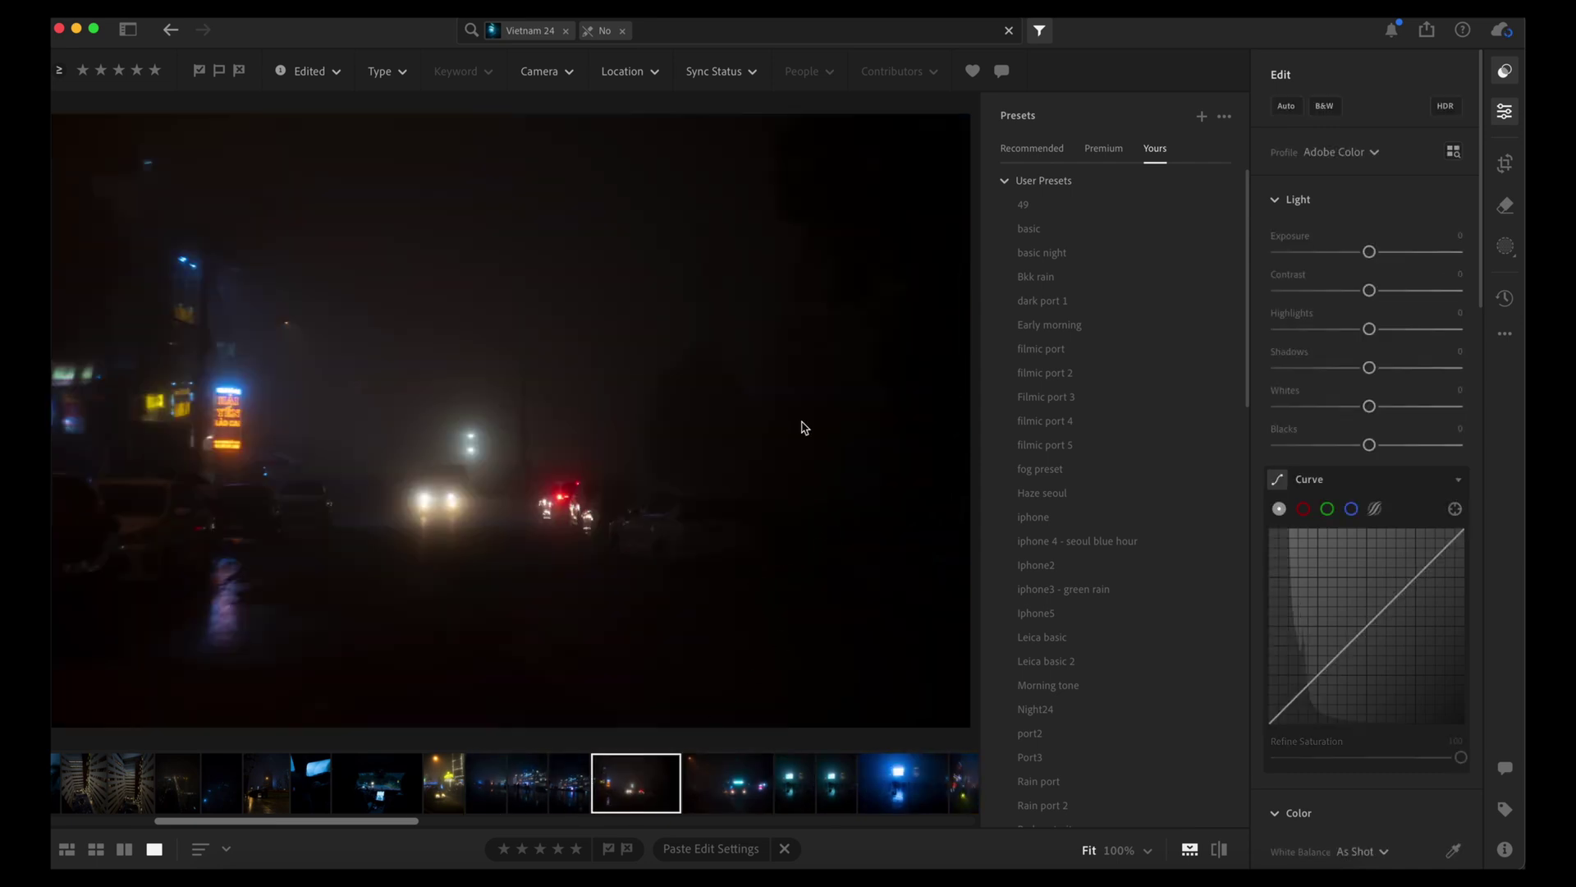
left_click(1068, 469)
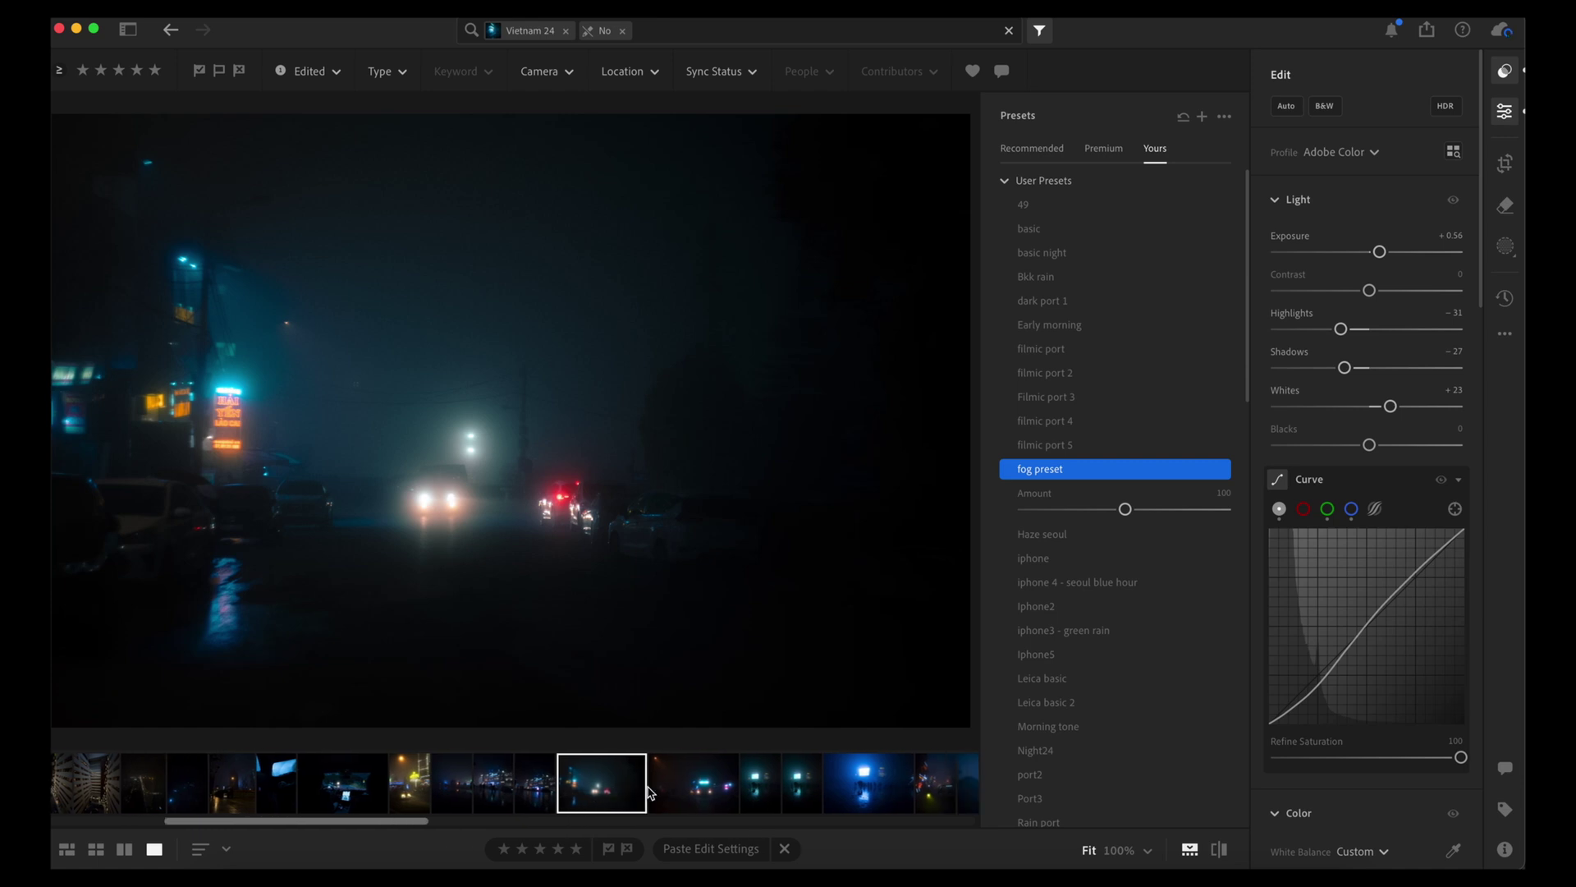
left_click(649, 792)
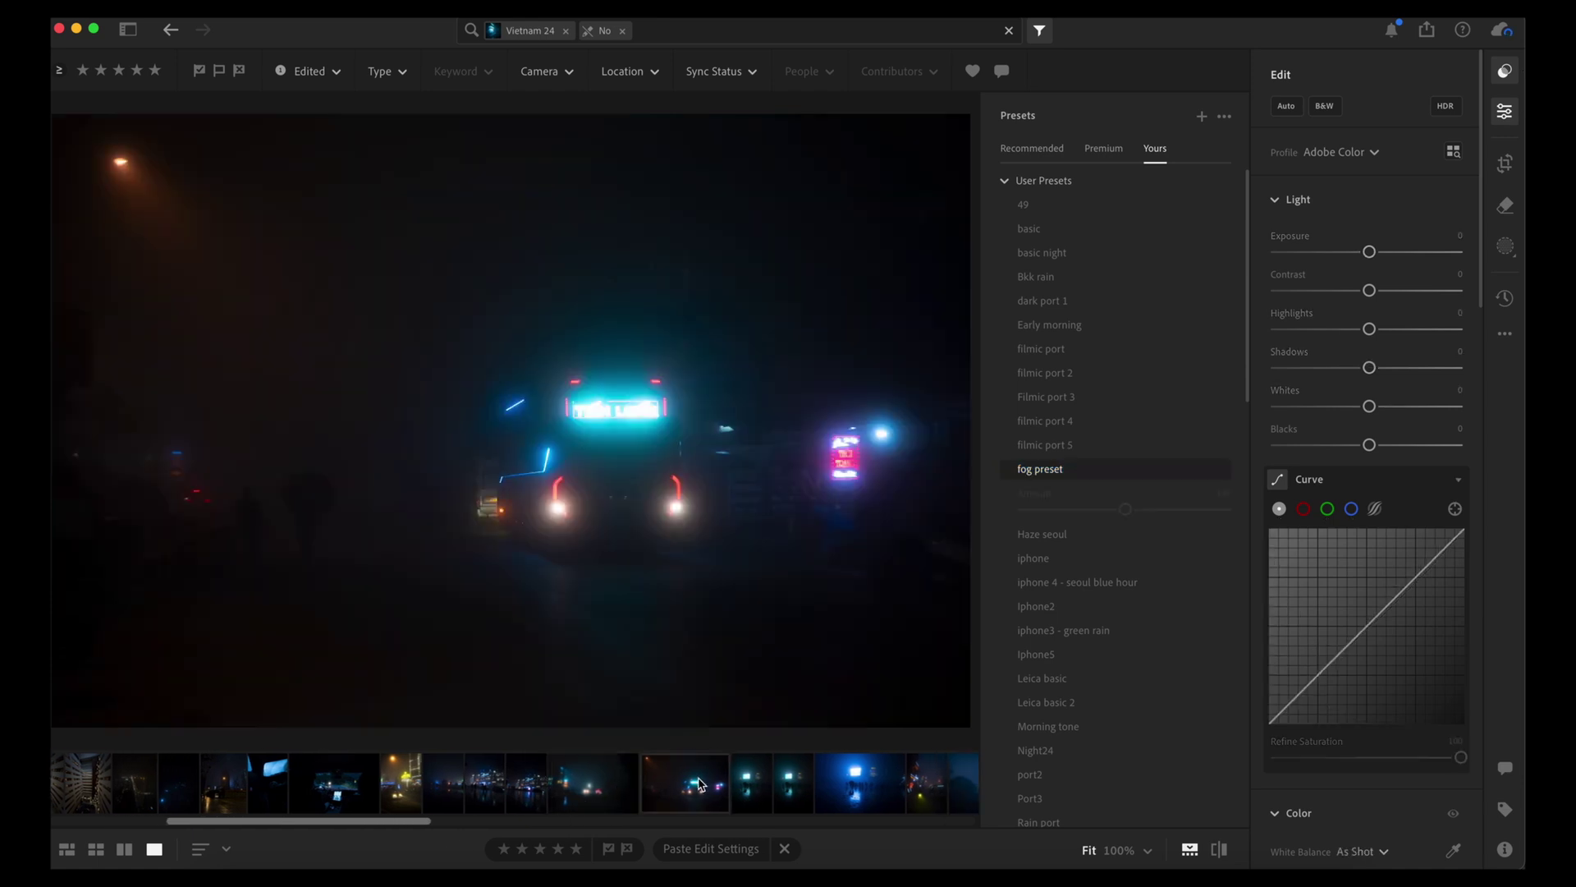
left_click(1064, 470)
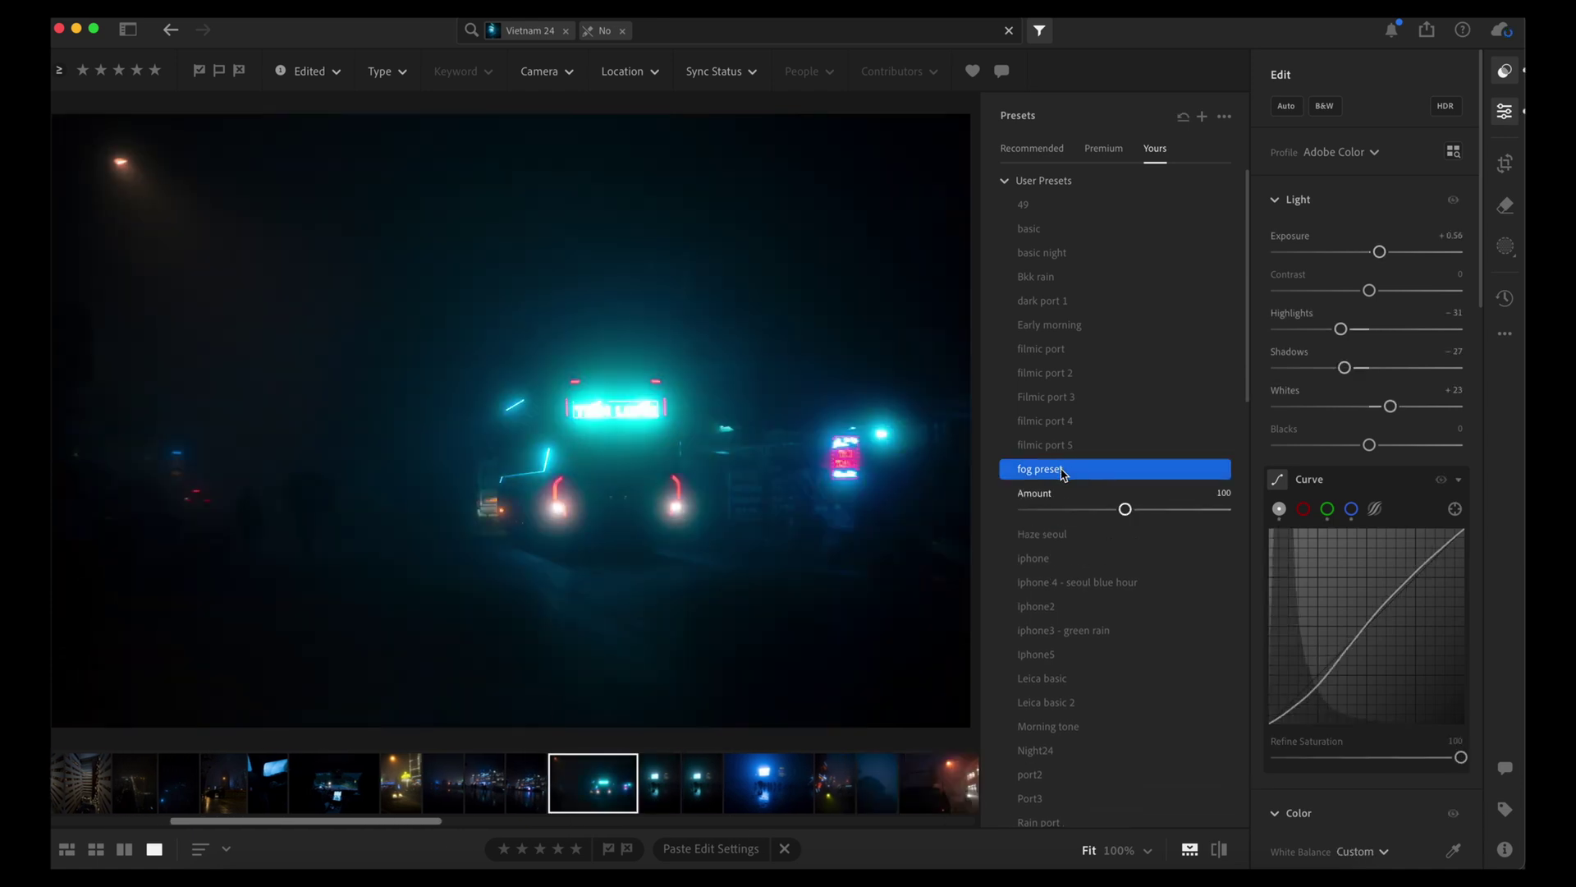
- Tint the truck photo toward magenta, warm Temp to 4,280, set Highlights −34 and Exposure +0.11, and ease Contrast
scroll(1434, 516, "down", 5)
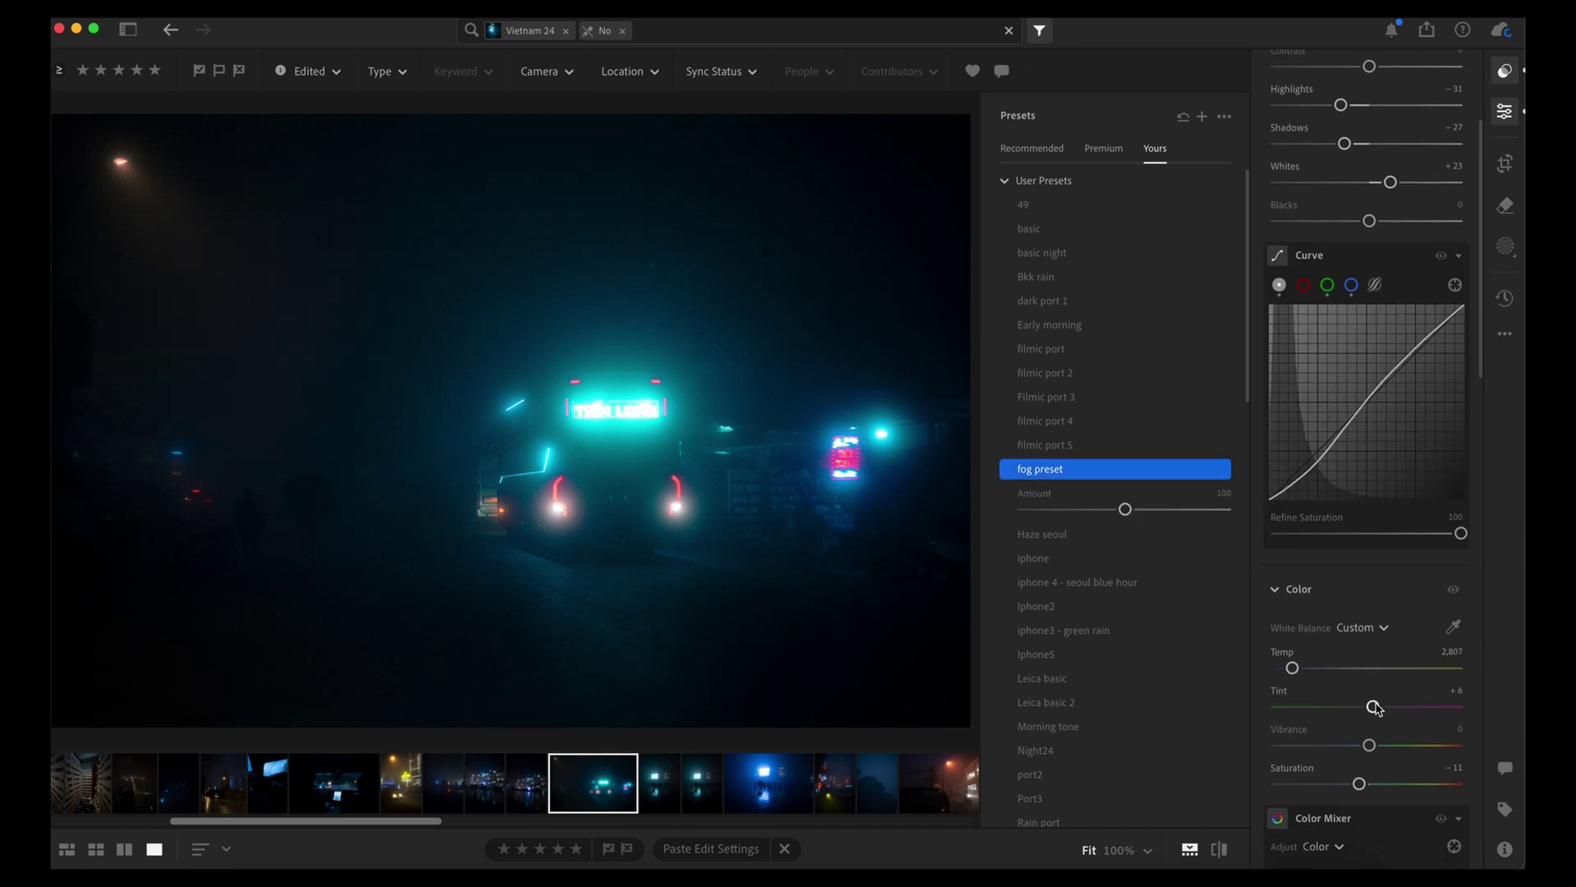
left_click_drag(1372, 707, 1390, 708)
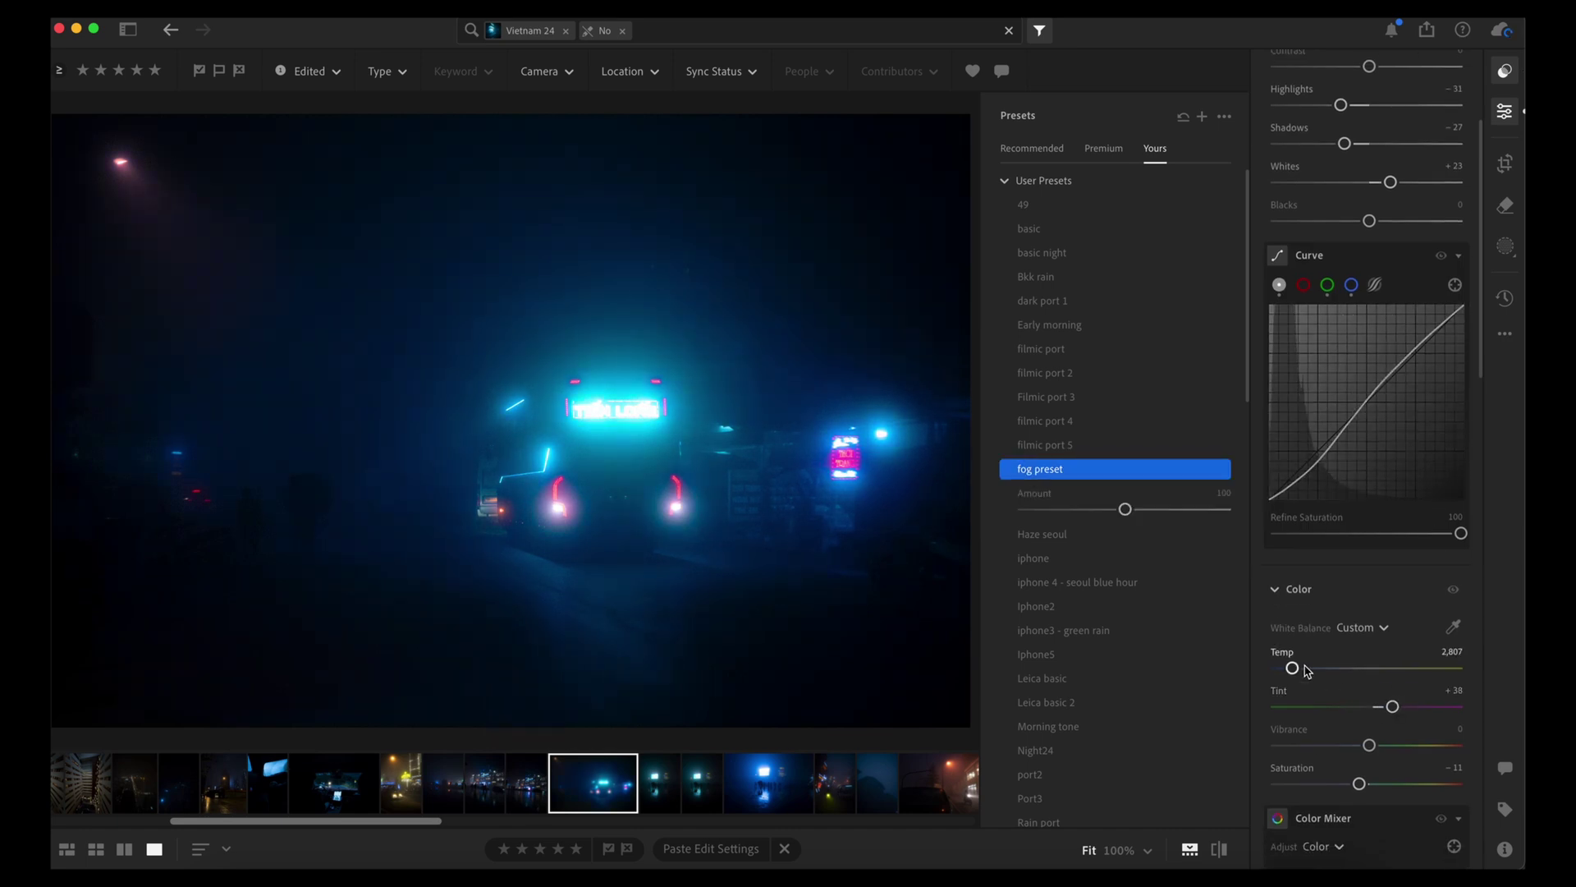
left_click_drag(1293, 668, 1324, 673)
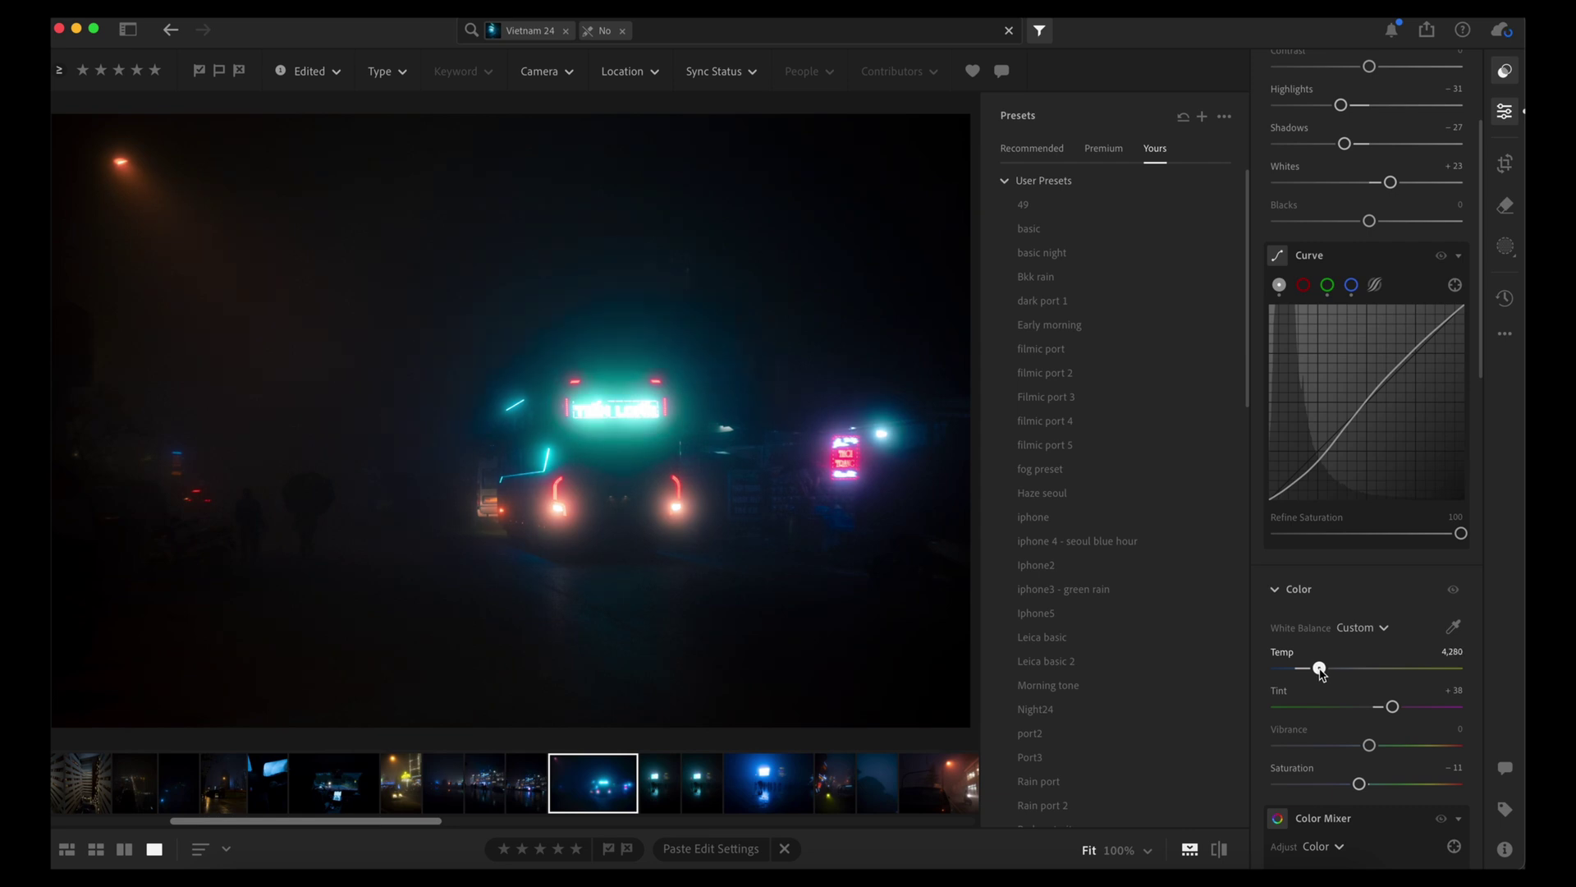
scroll(1362, 492, "up", 5)
mouse_move(1341, 328)
left_mouse_down()
mouse_move(1309, 328)
mouse_move(1456, 347)
mouse_move(1323, 352)
mouse_move(1339, 359)
left_mouse_up()
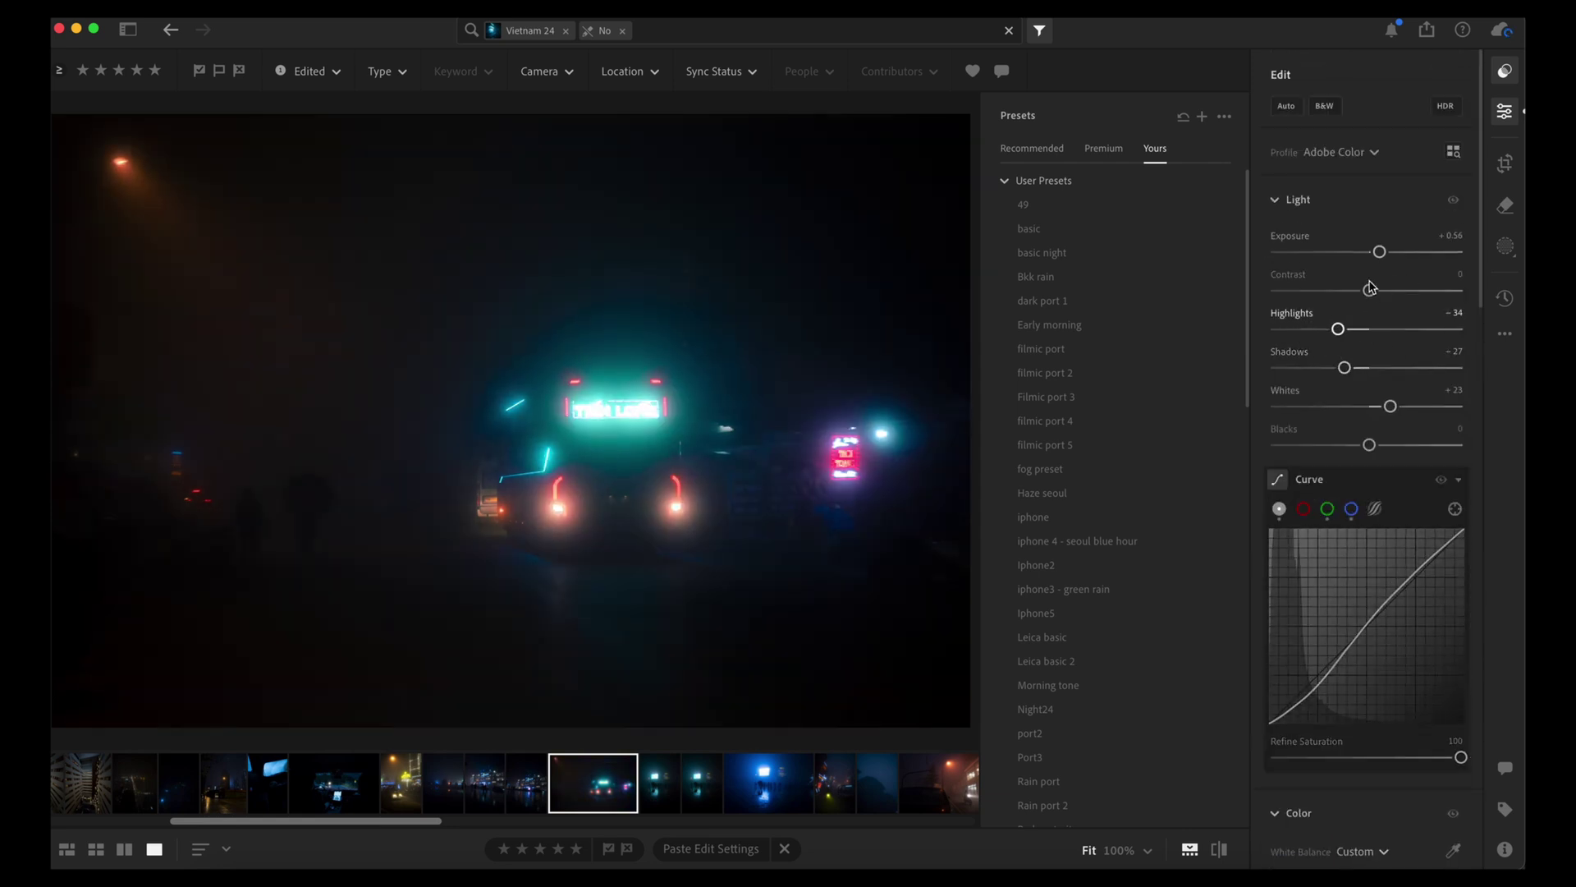
left_click_drag(1370, 288, 1413, 254)
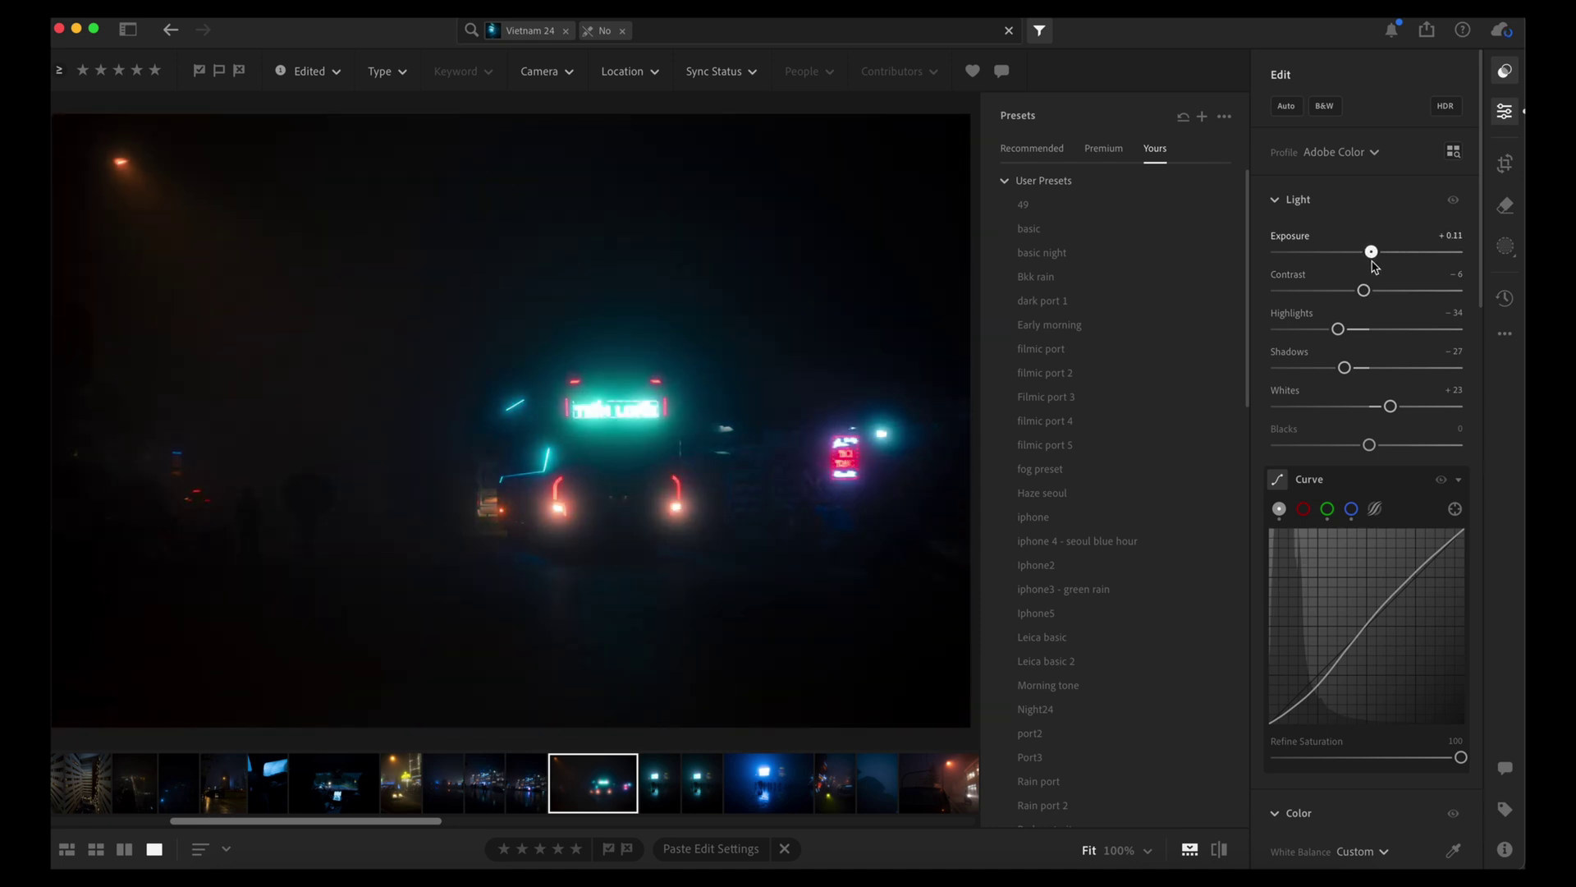
- Give the glowing-screen crowd photo the 'fog preset' and lower its Exposure to −0.01
left_click(1045, 444)
left_click(786, 793)
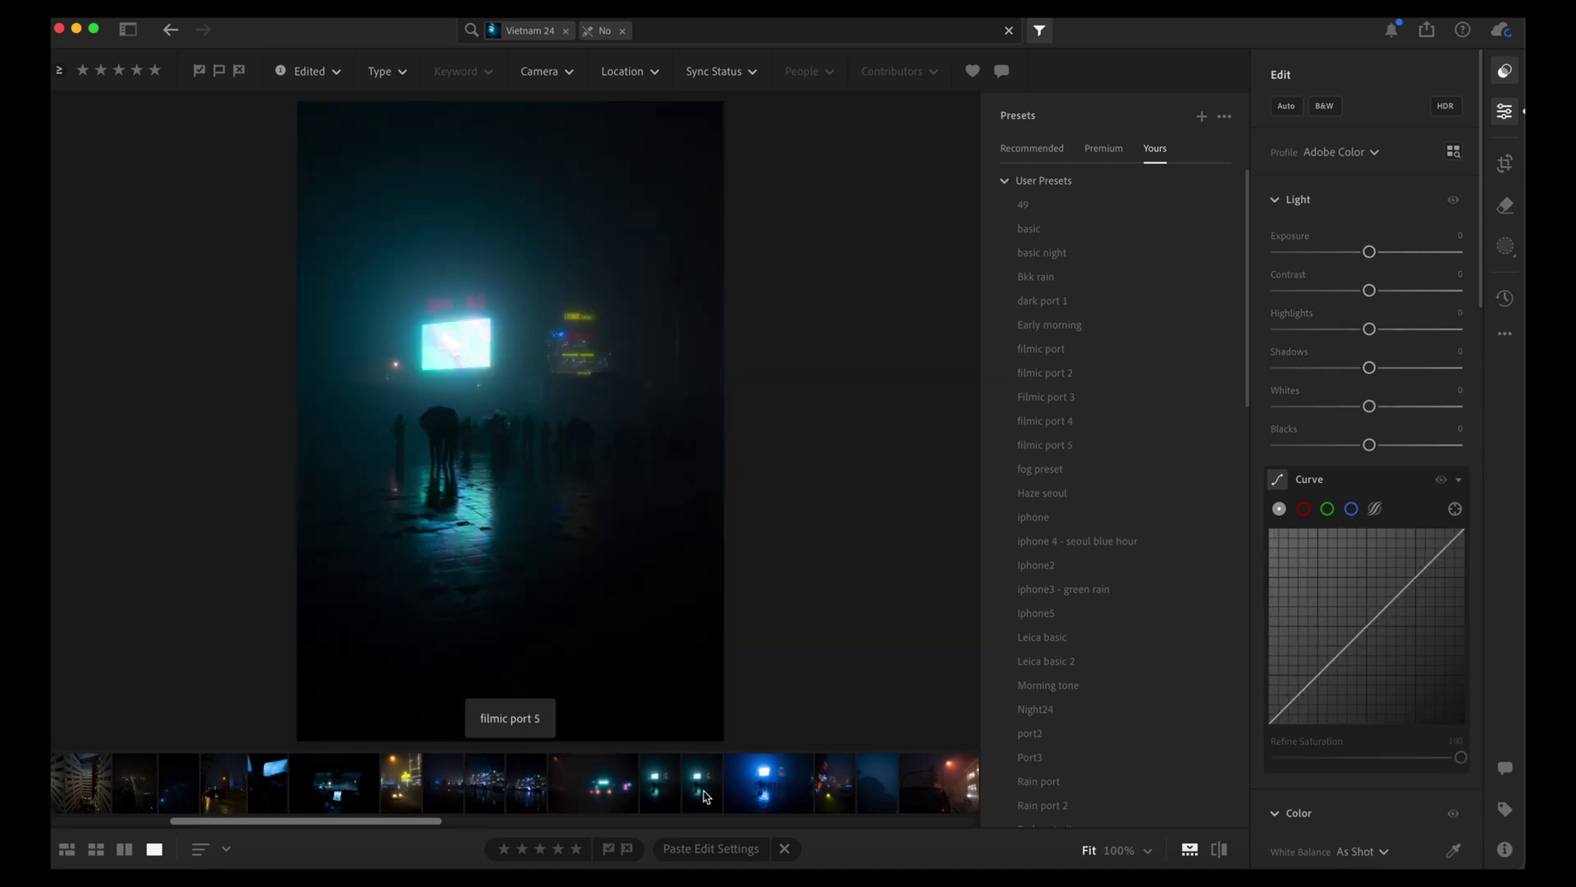
left_click(1040, 469)
left_click_drag(1379, 251, 1368, 252)
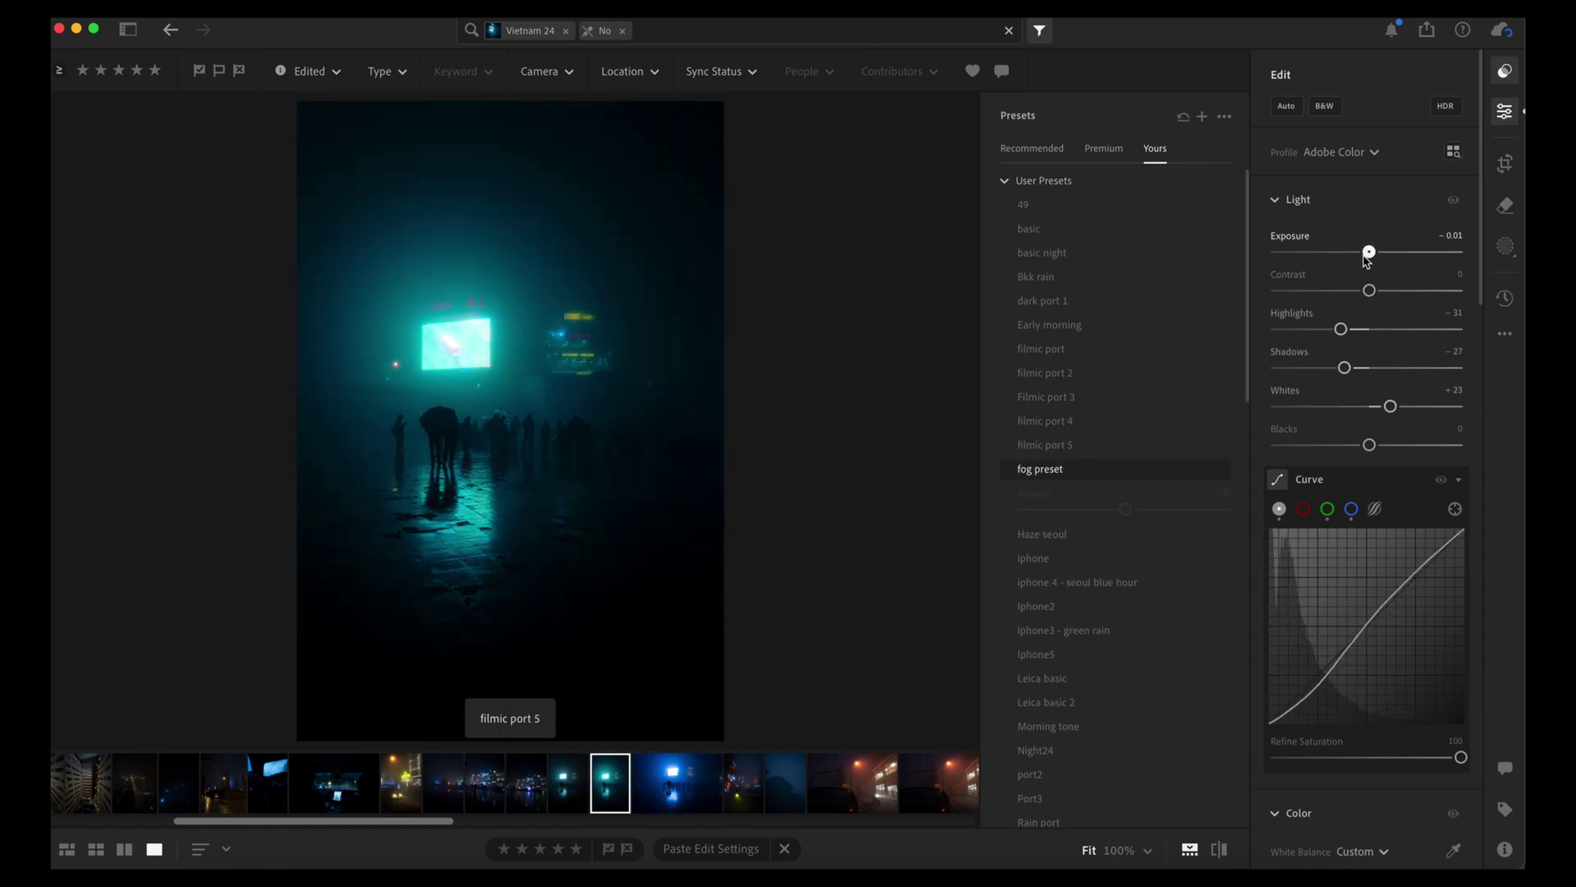